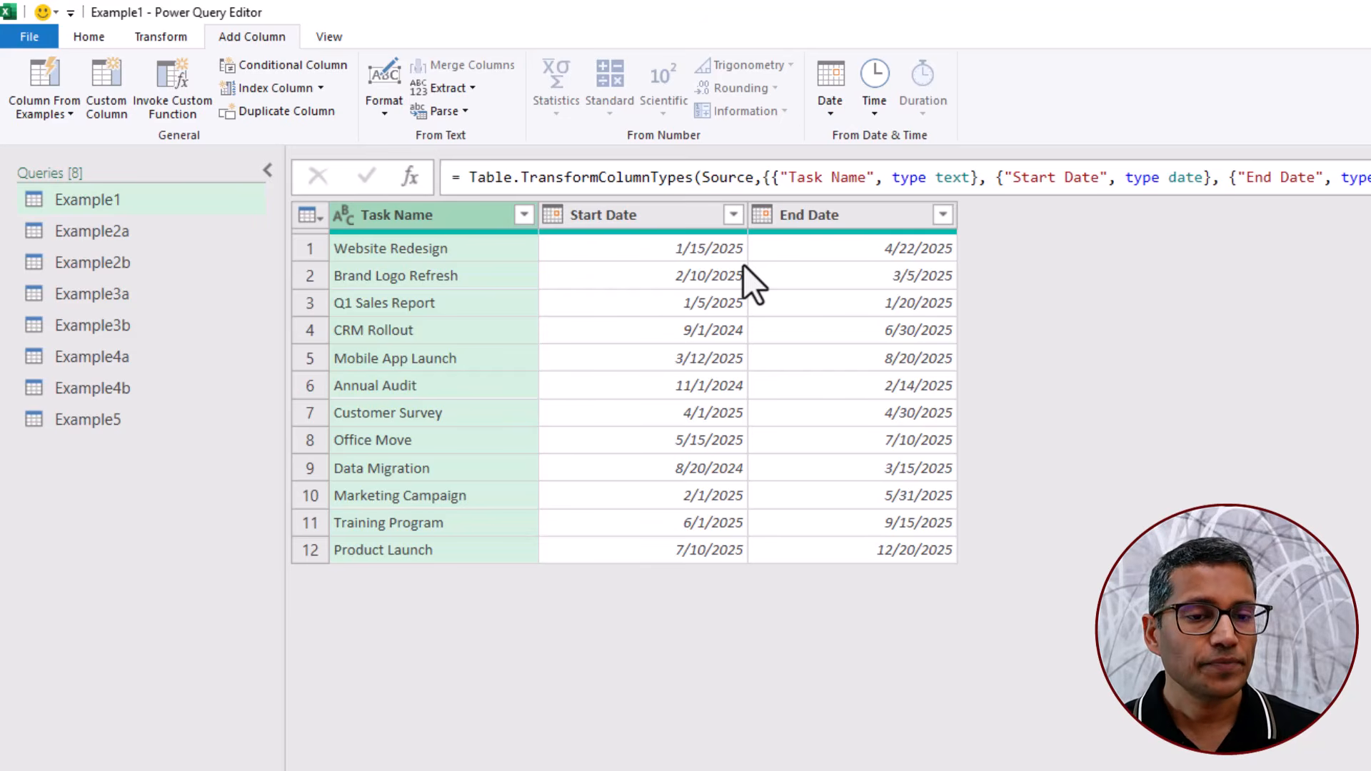
# - Add a column to Example1 that subtracts Start Date from End Date in days
pyautogui.click(850, 218)
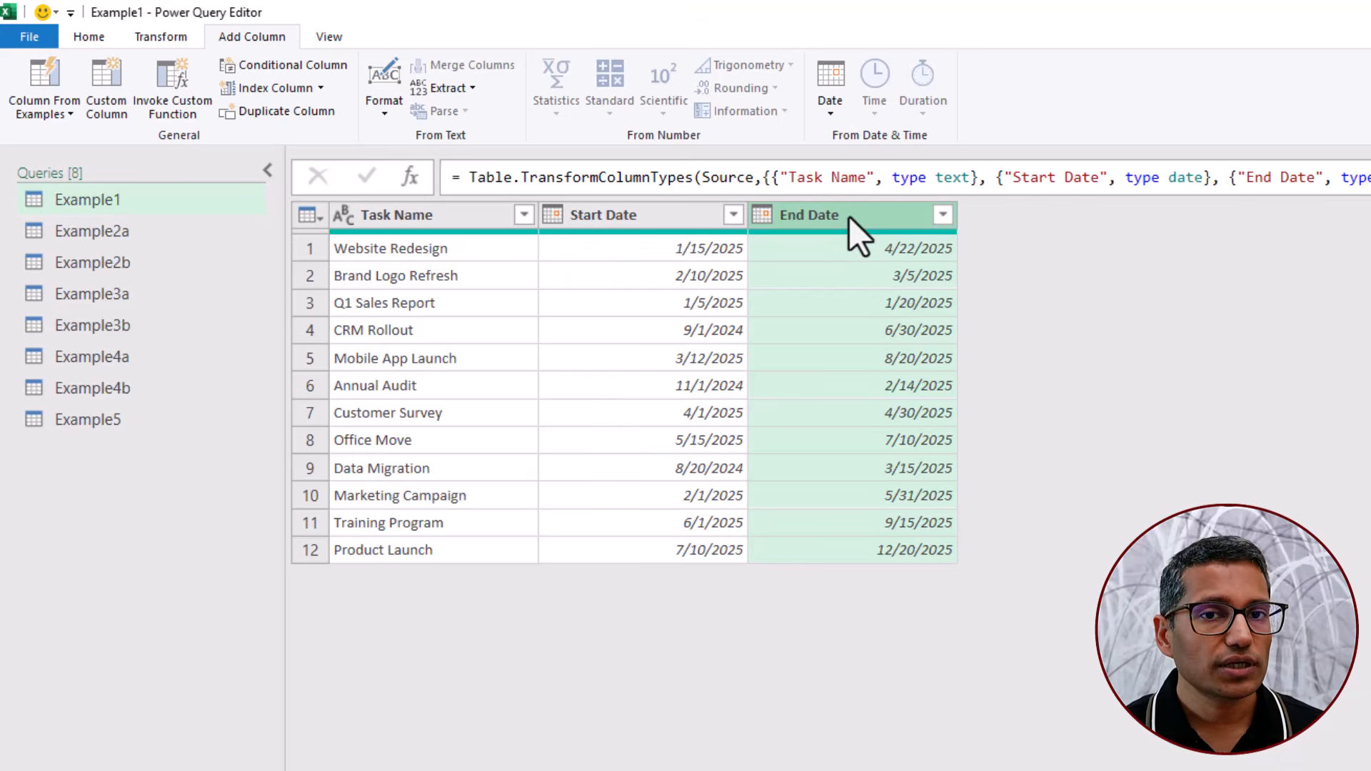
pyautogui.keyDown('ctrl'); pyautogui.click(680, 220); pyautogui.keyUp('ctrl')
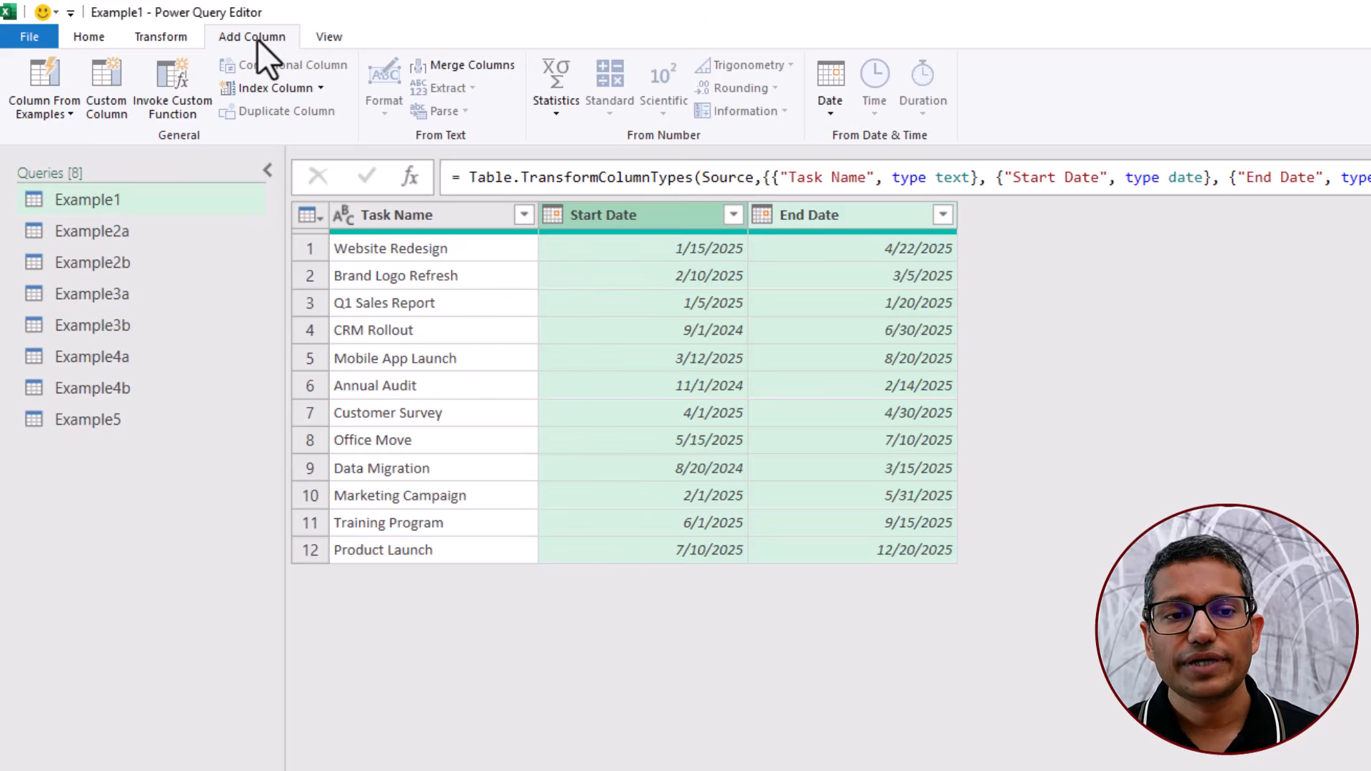
pyautogui.click(828, 112)
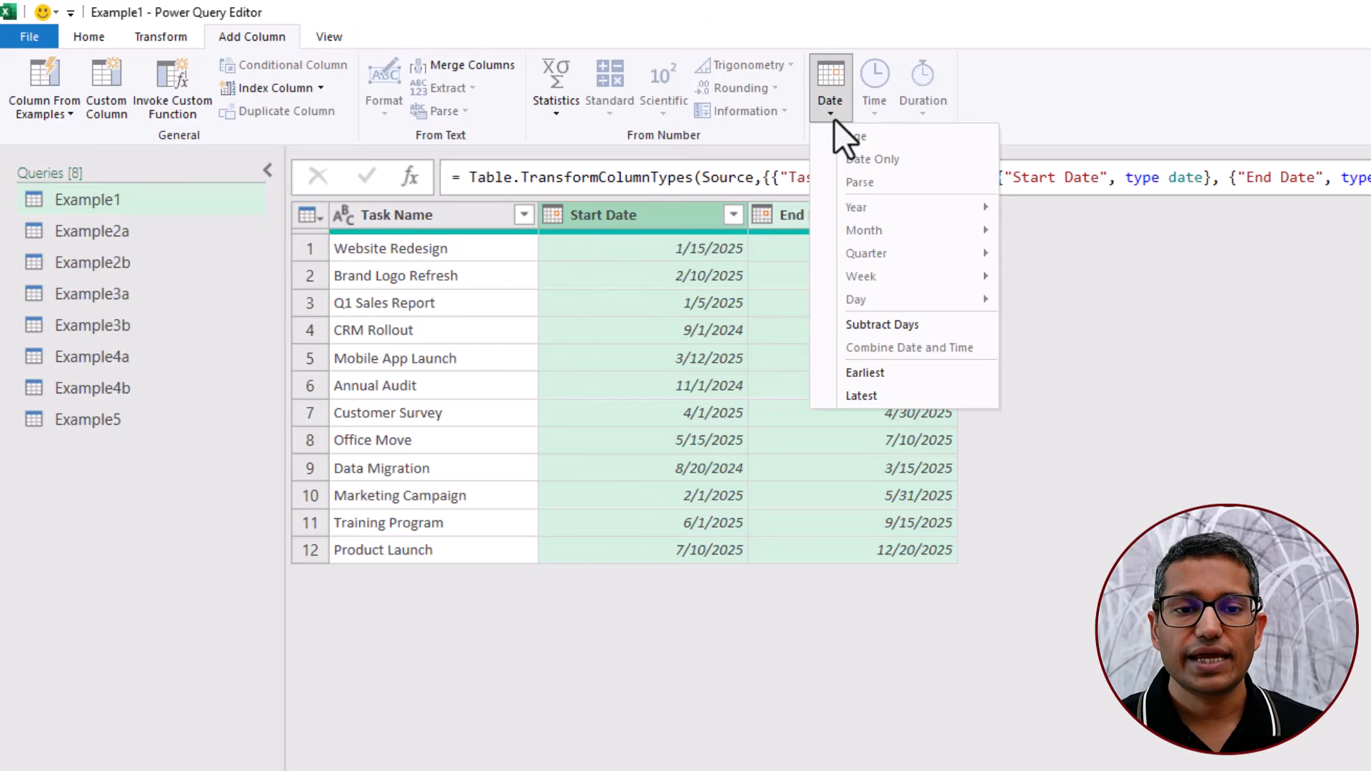
pyautogui.click(912, 331)
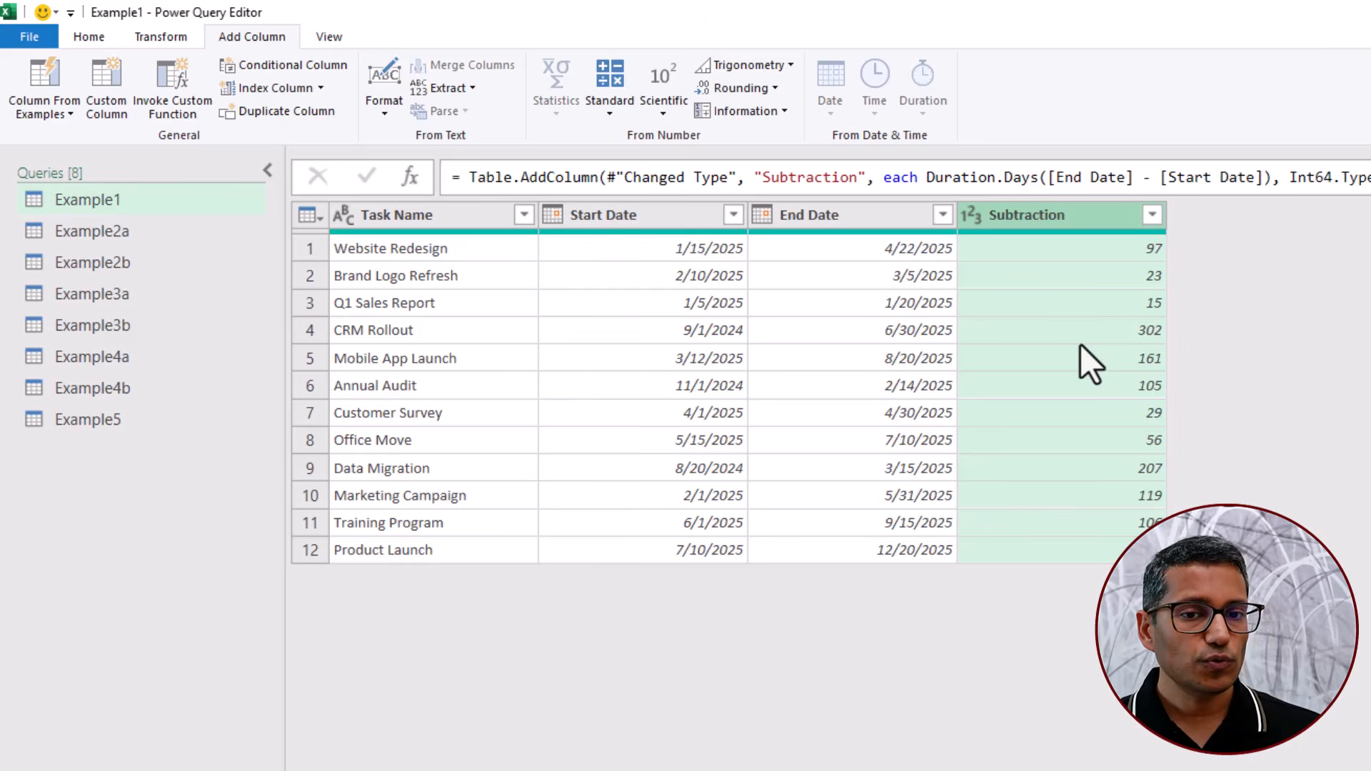
# - Examine the subtraction column's formula, looking at the date difference and the Duration.Days function around it
pyautogui.click(1061, 251)
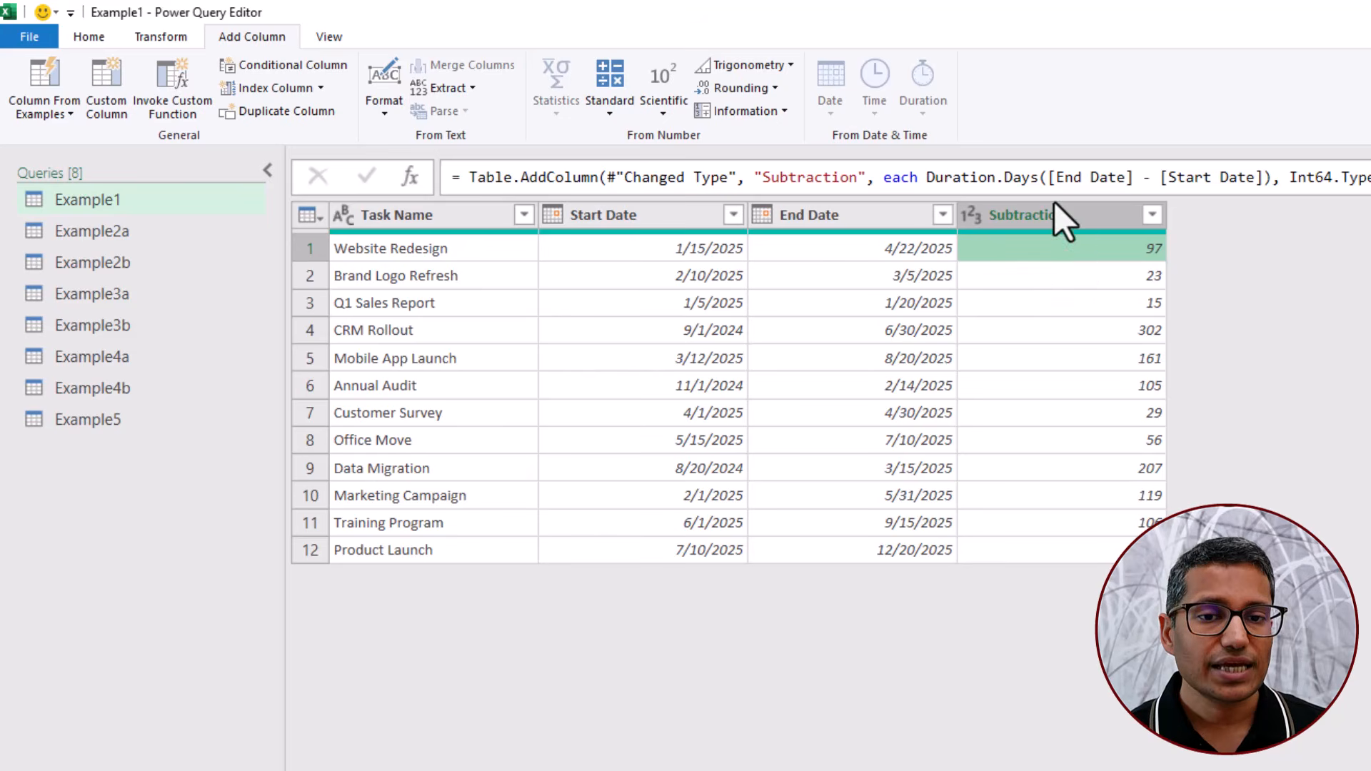
pyautogui.moveTo(1049, 178); pyautogui.dragTo(1264, 177)
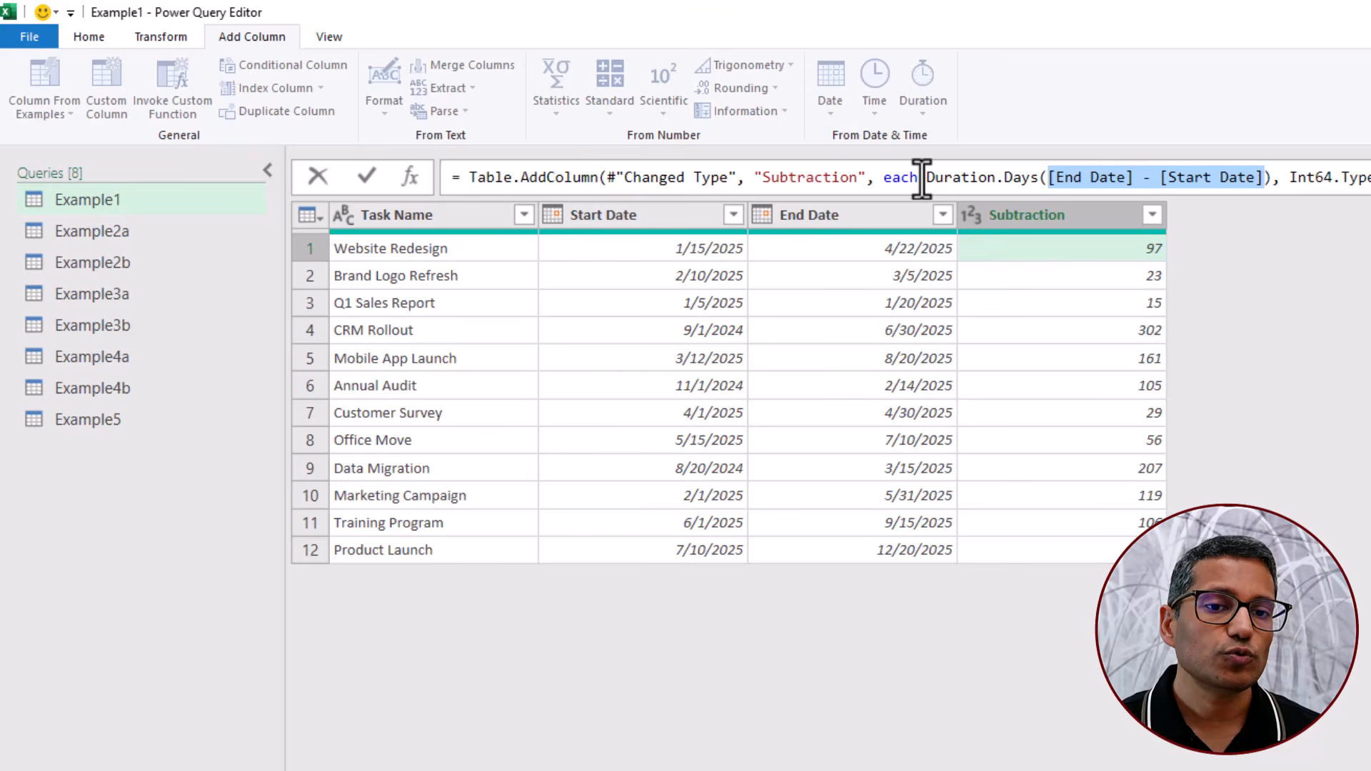
pyautogui.moveTo(925, 179); pyautogui.dragTo(1036, 178)
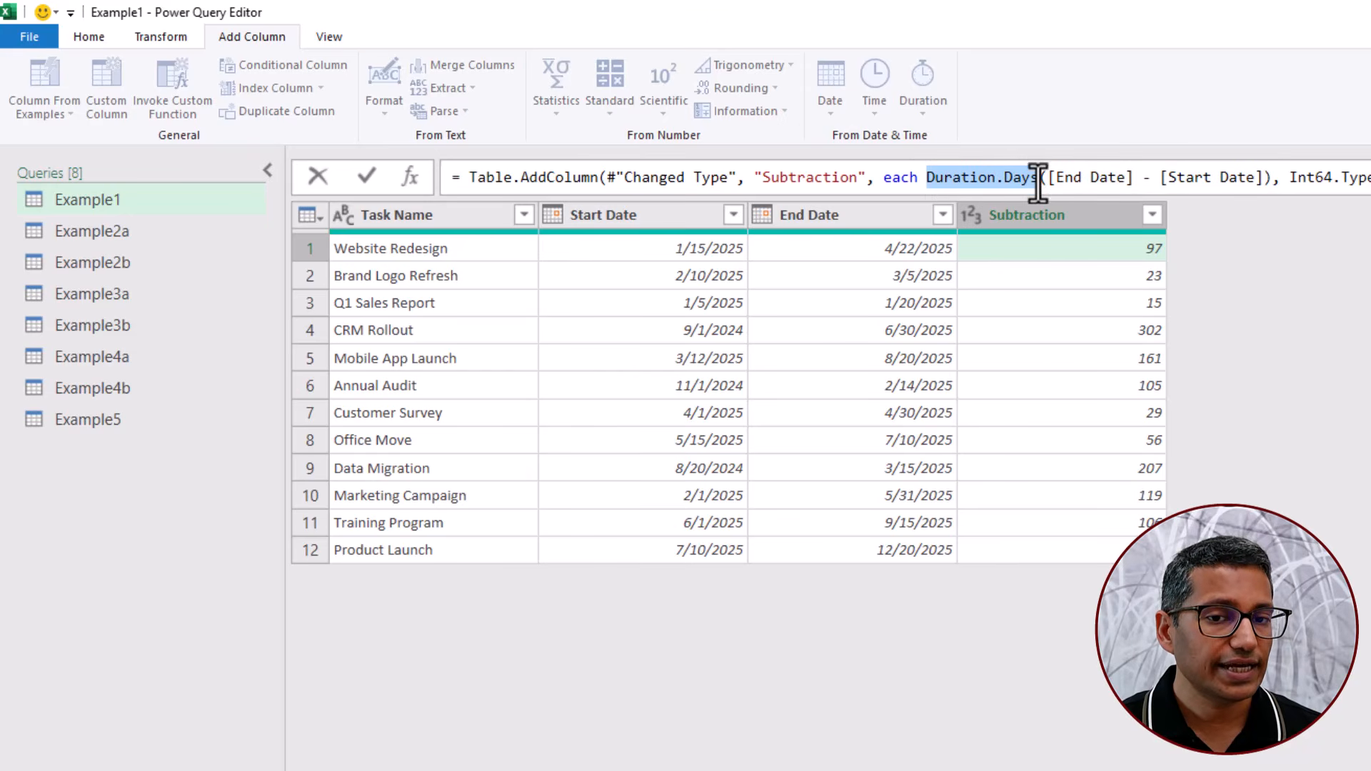
pyautogui.click(1044, 250)
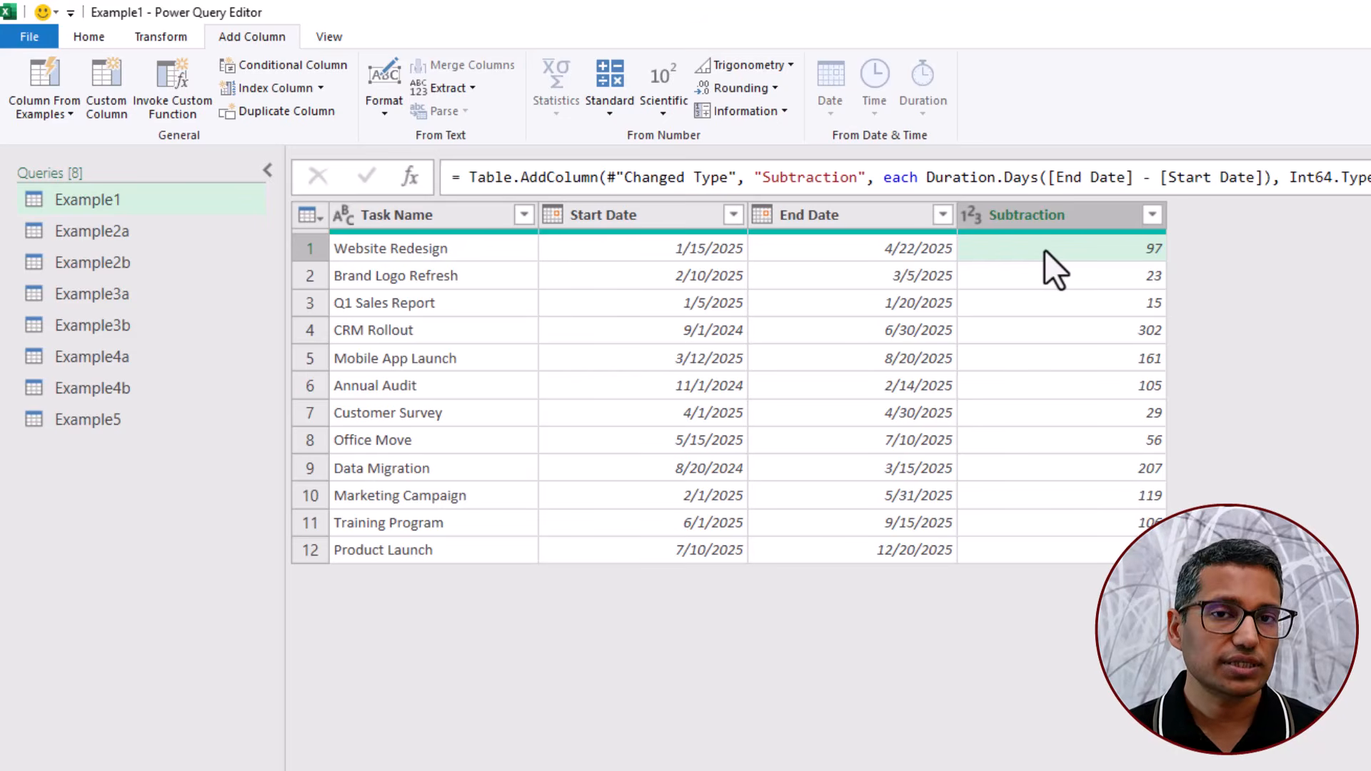
pyautogui.click(1044, 251)
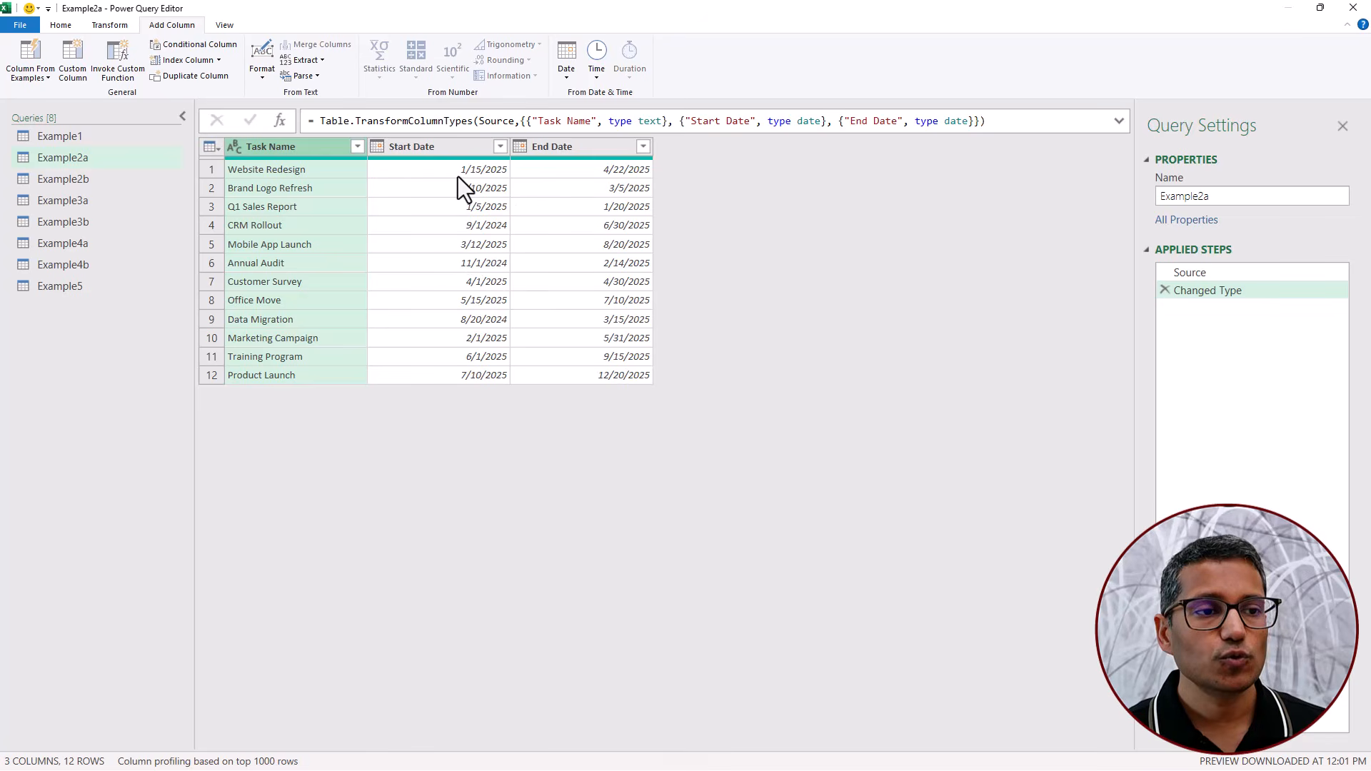
# - Add a custom column named Days to Example2a with the formula [End Date]-[Start Date]
pyautogui.click(77, 67)
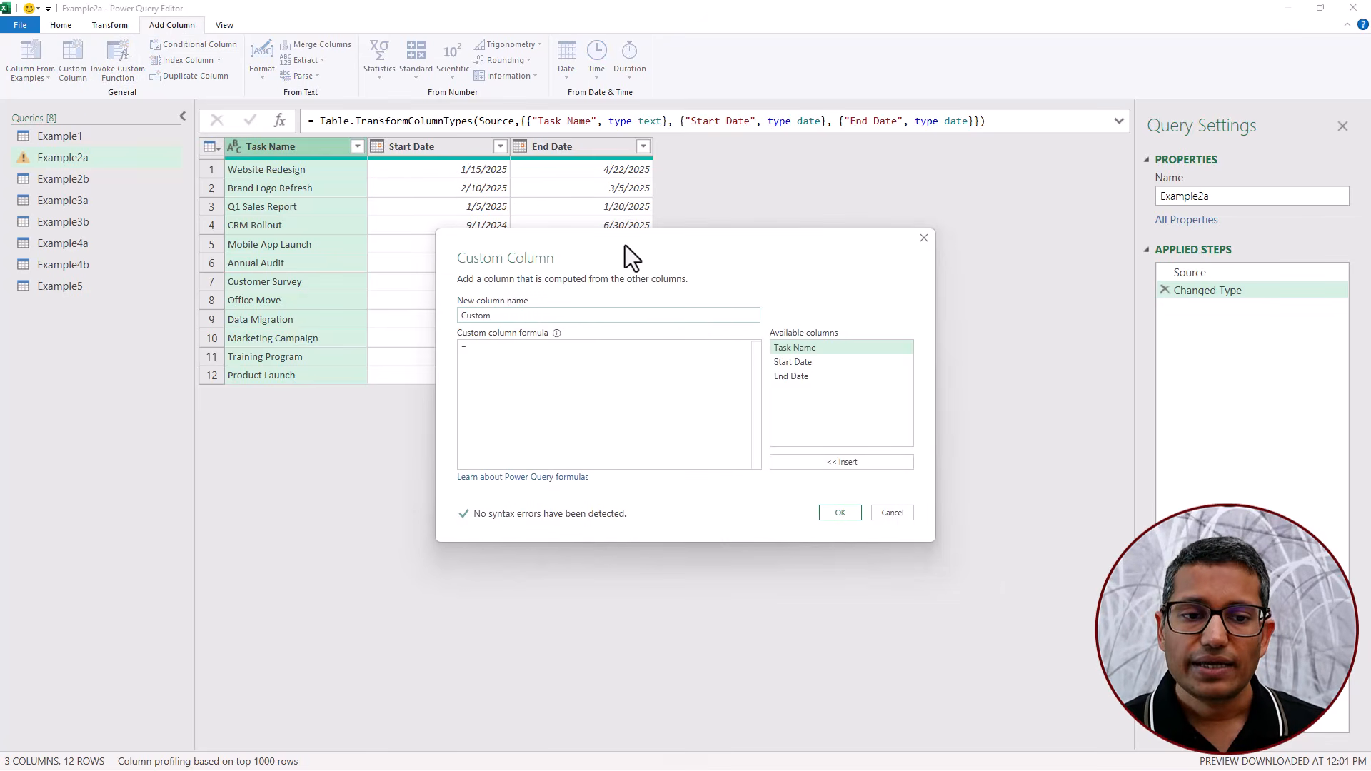
pyautogui.moveTo(628, 247); pyautogui.dragTo(675, 223)
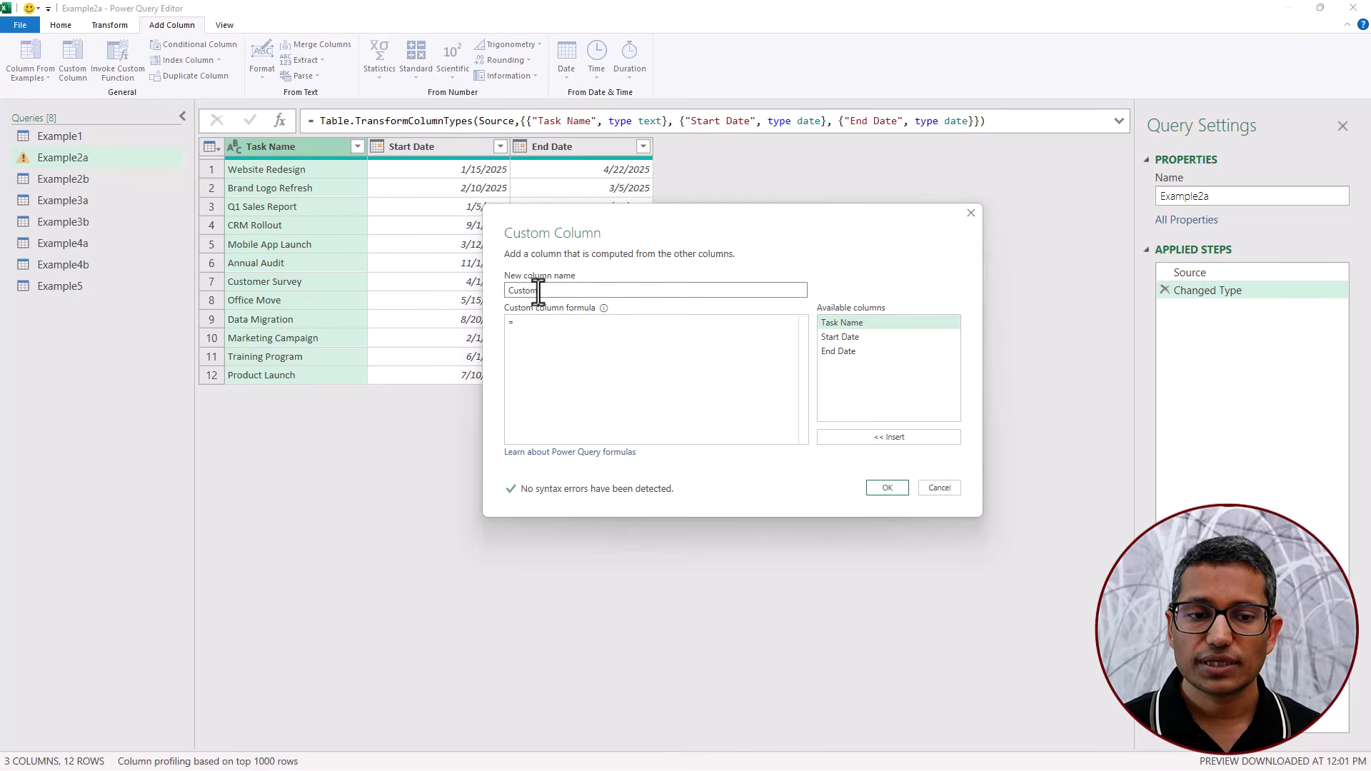
pyautogui.moveTo(544, 291); pyautogui.dragTo(510, 292)
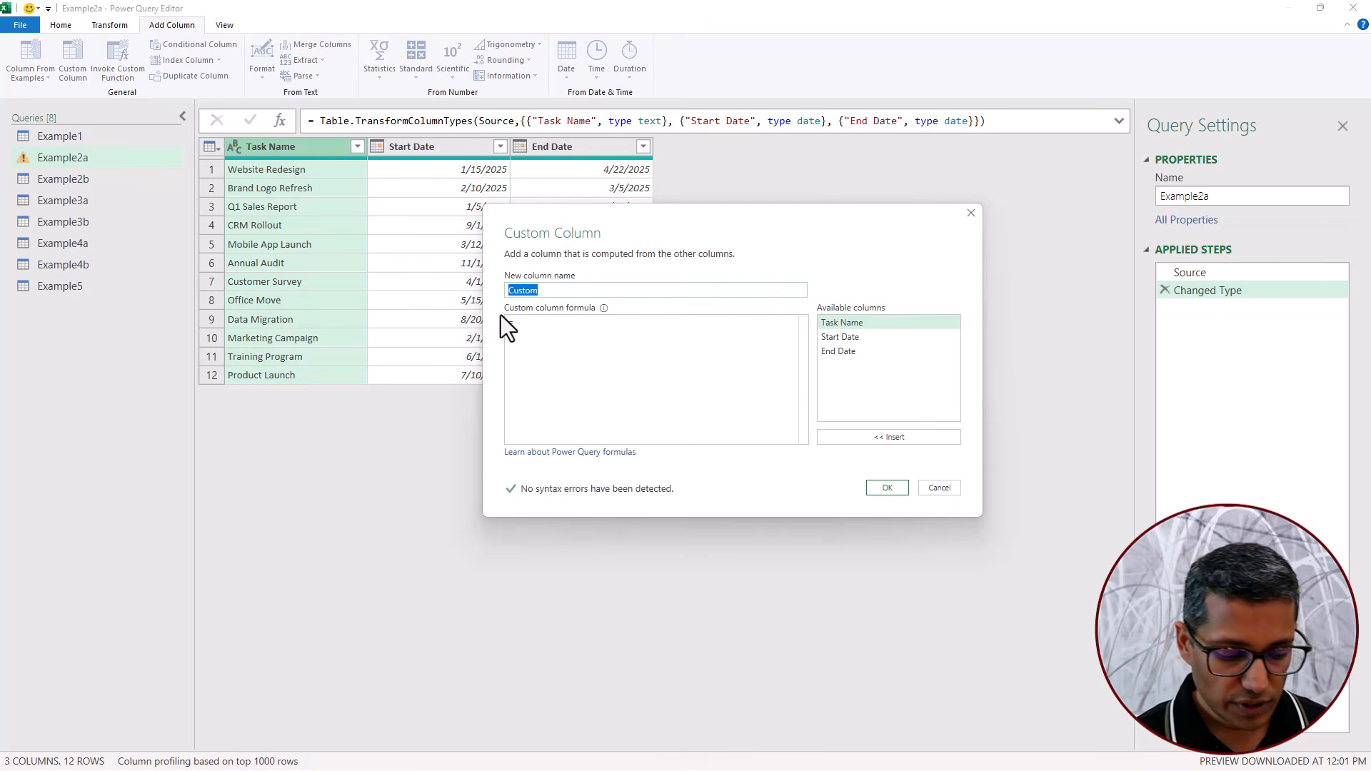
pyautogui.write('Days')
pyautogui.click(504, 318)
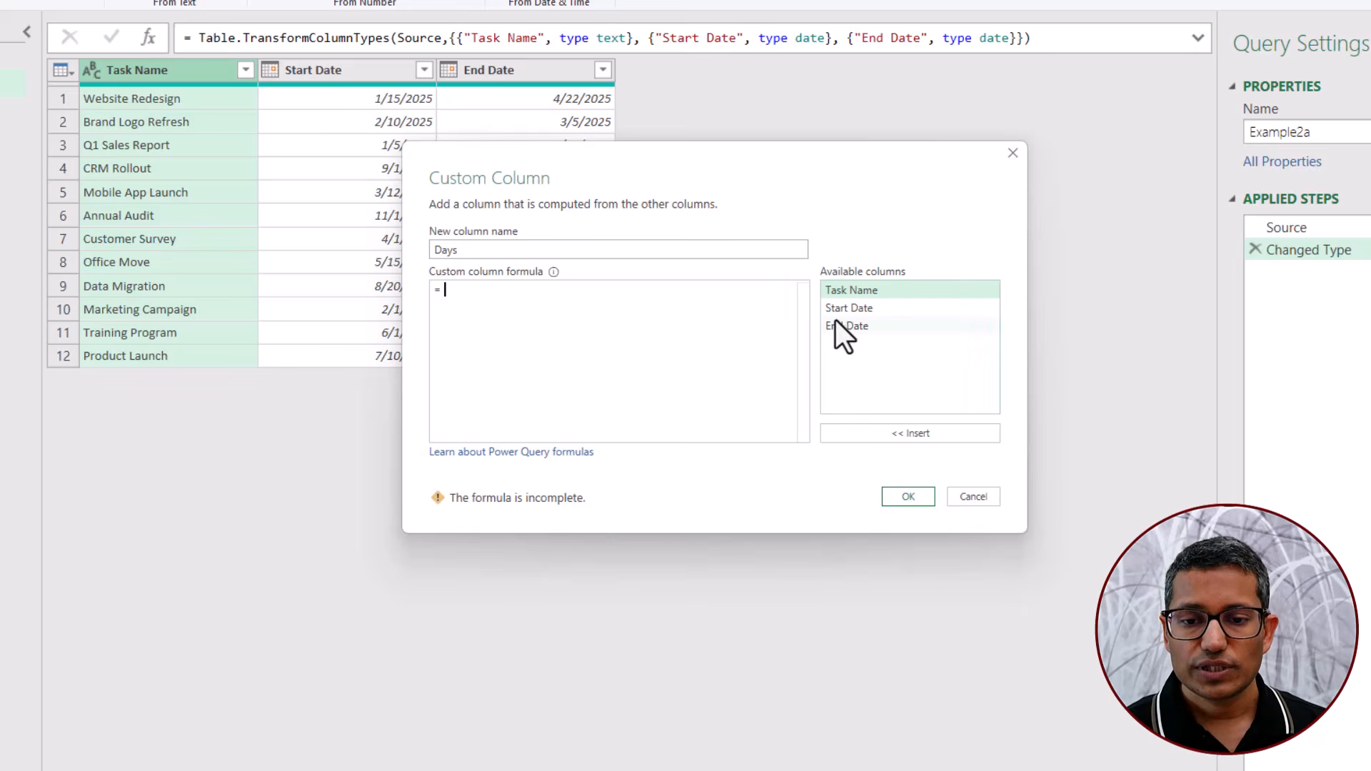
pyautogui.doubleClick(842, 326)
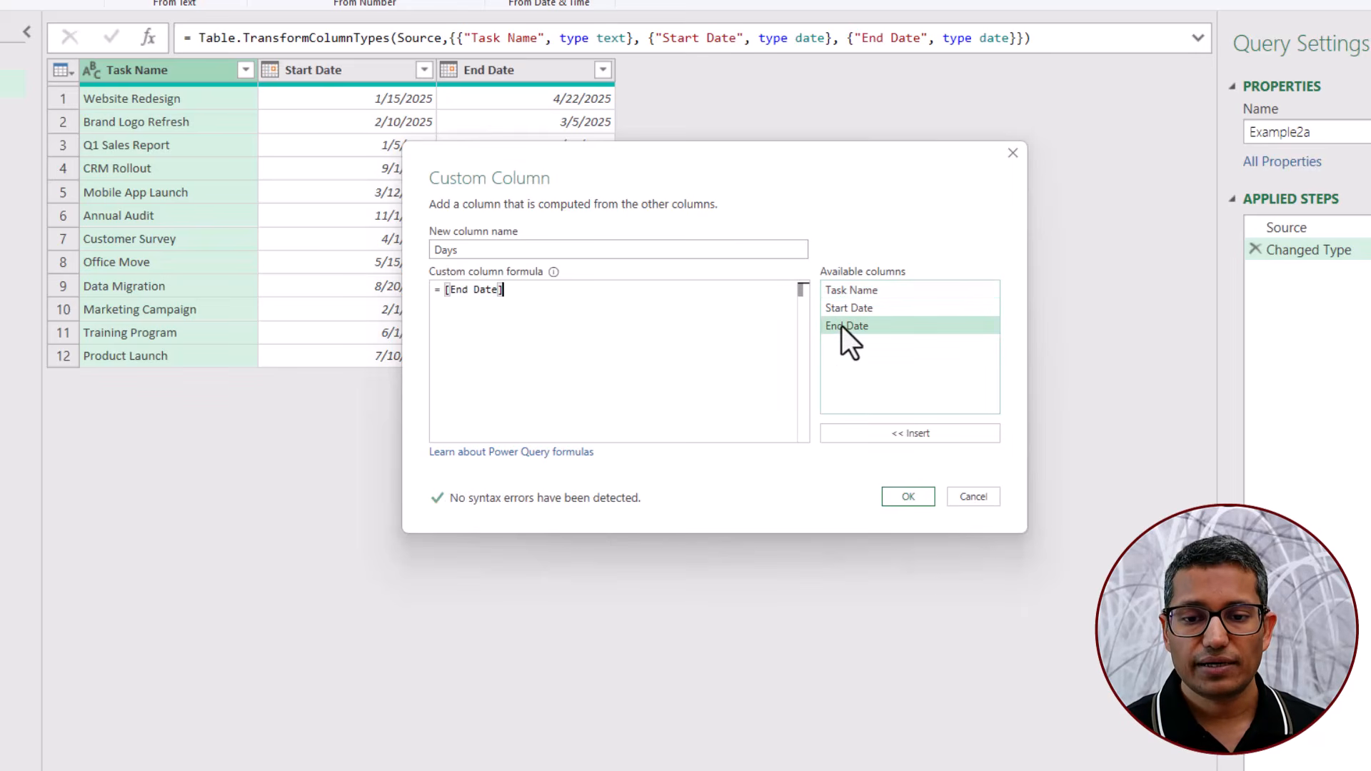
pyautogui.write('-')
pyautogui.doubleClick(840, 308)
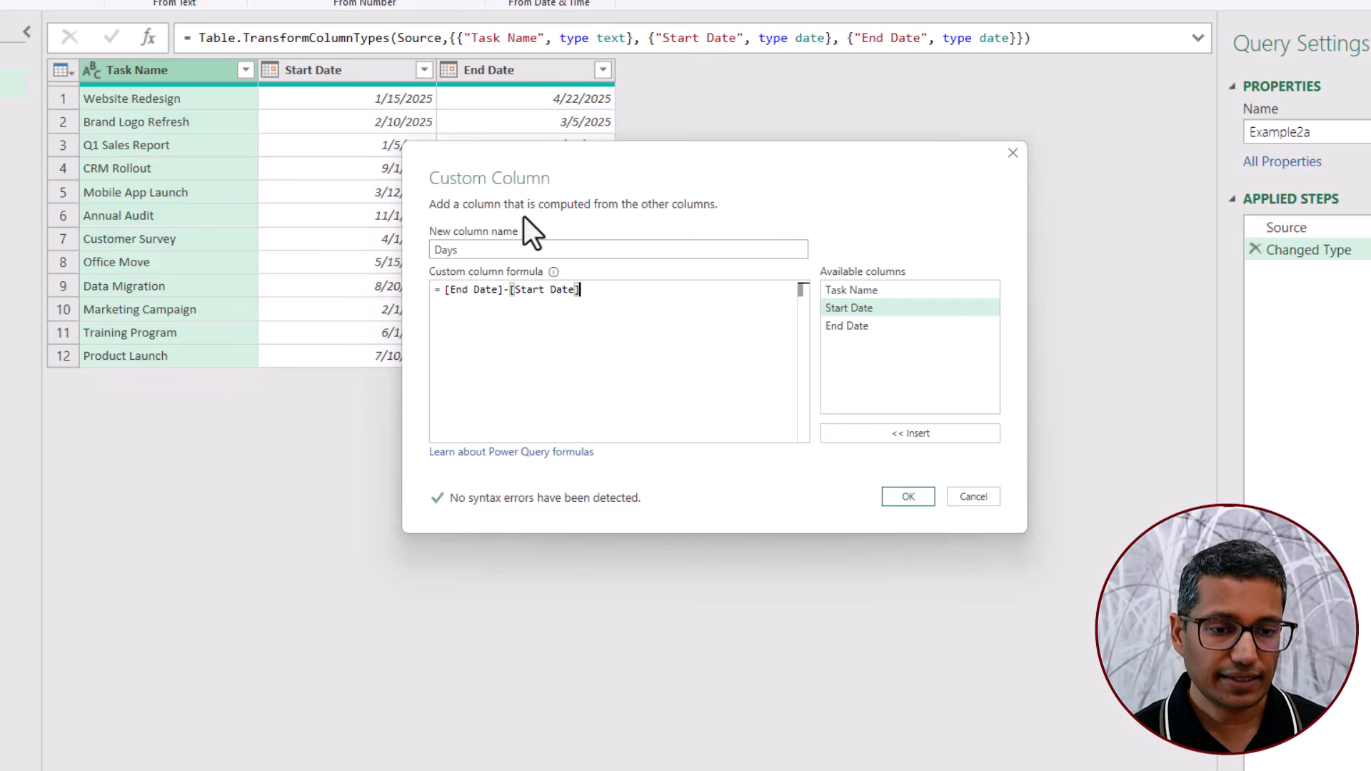
pyautogui.click(922, 497)
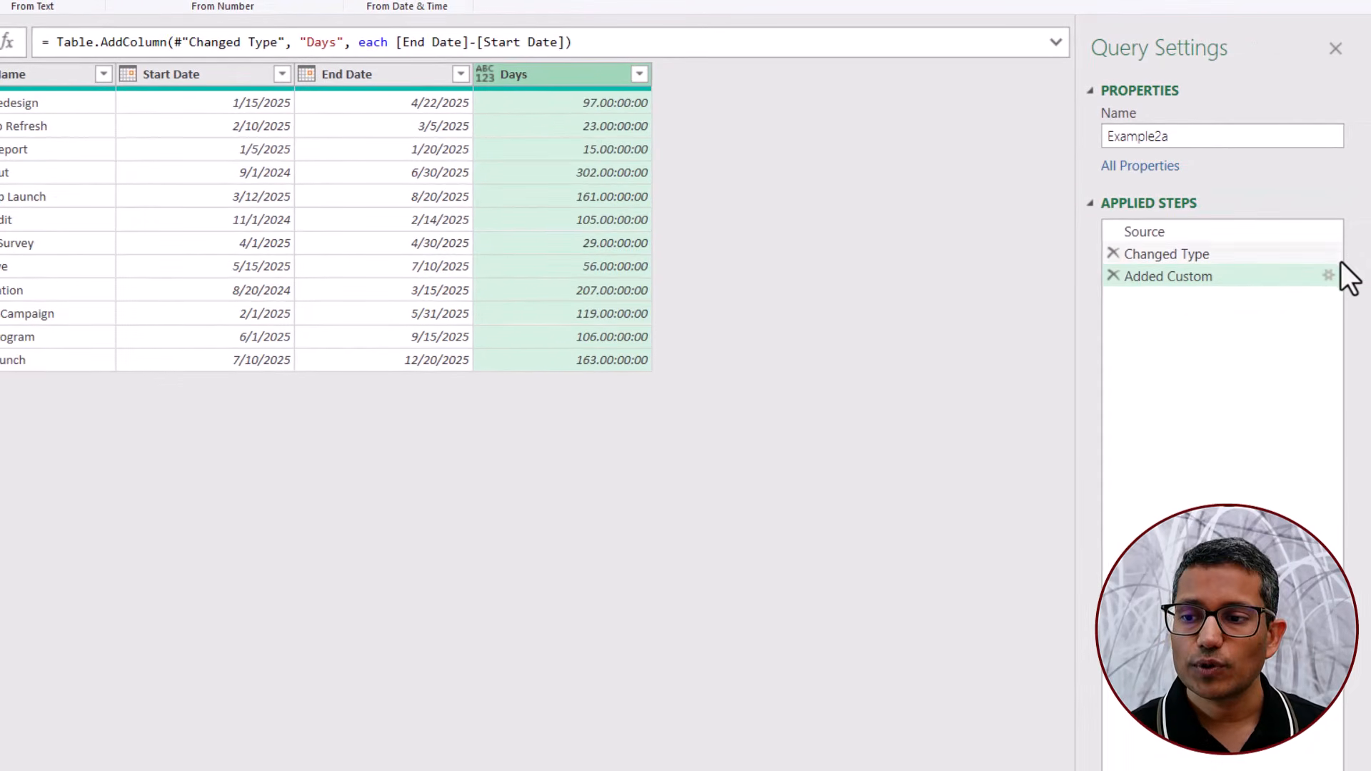
# - Change the Days formula to Duration.Days([End Date]-[Start Date]) and set the column's data type to whole number
pyautogui.click(1328, 275)
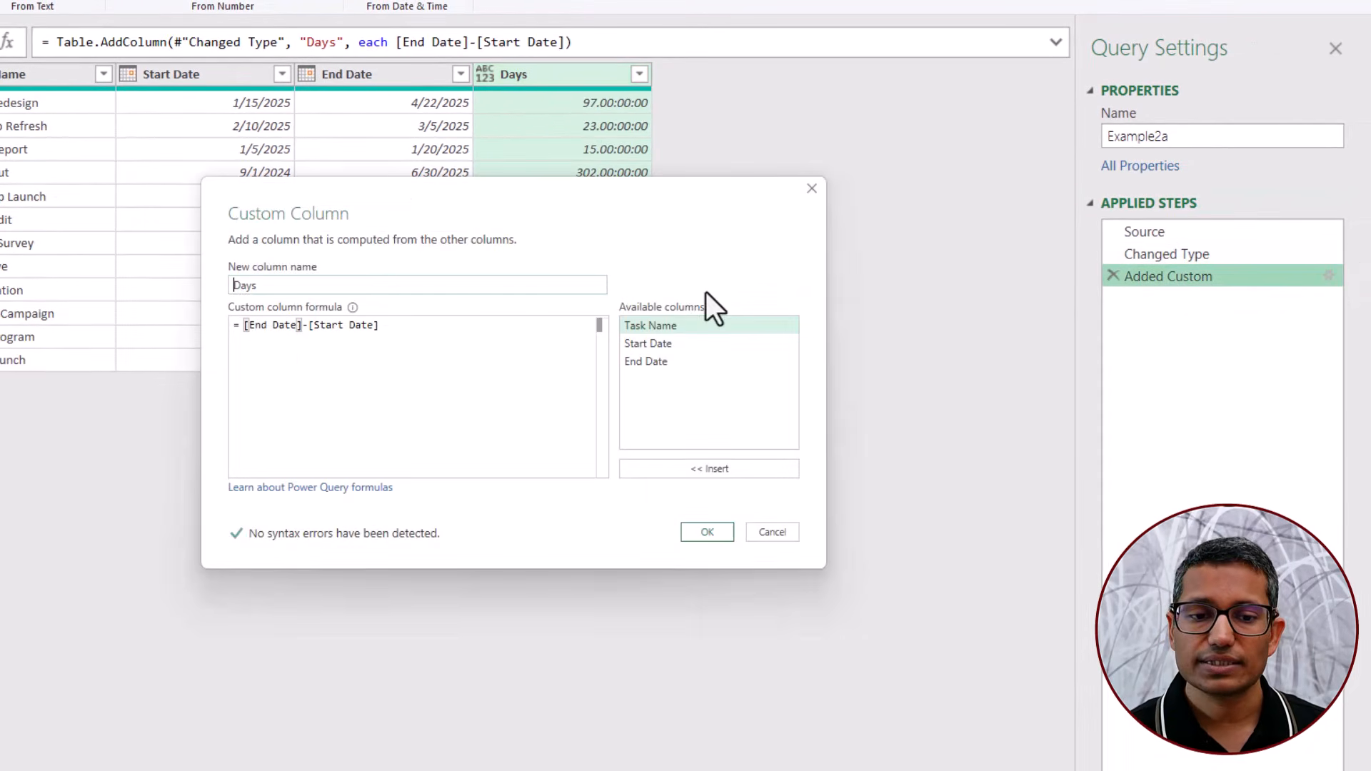
pyautogui.click(243, 327)
pyautogui.write('ration.da')
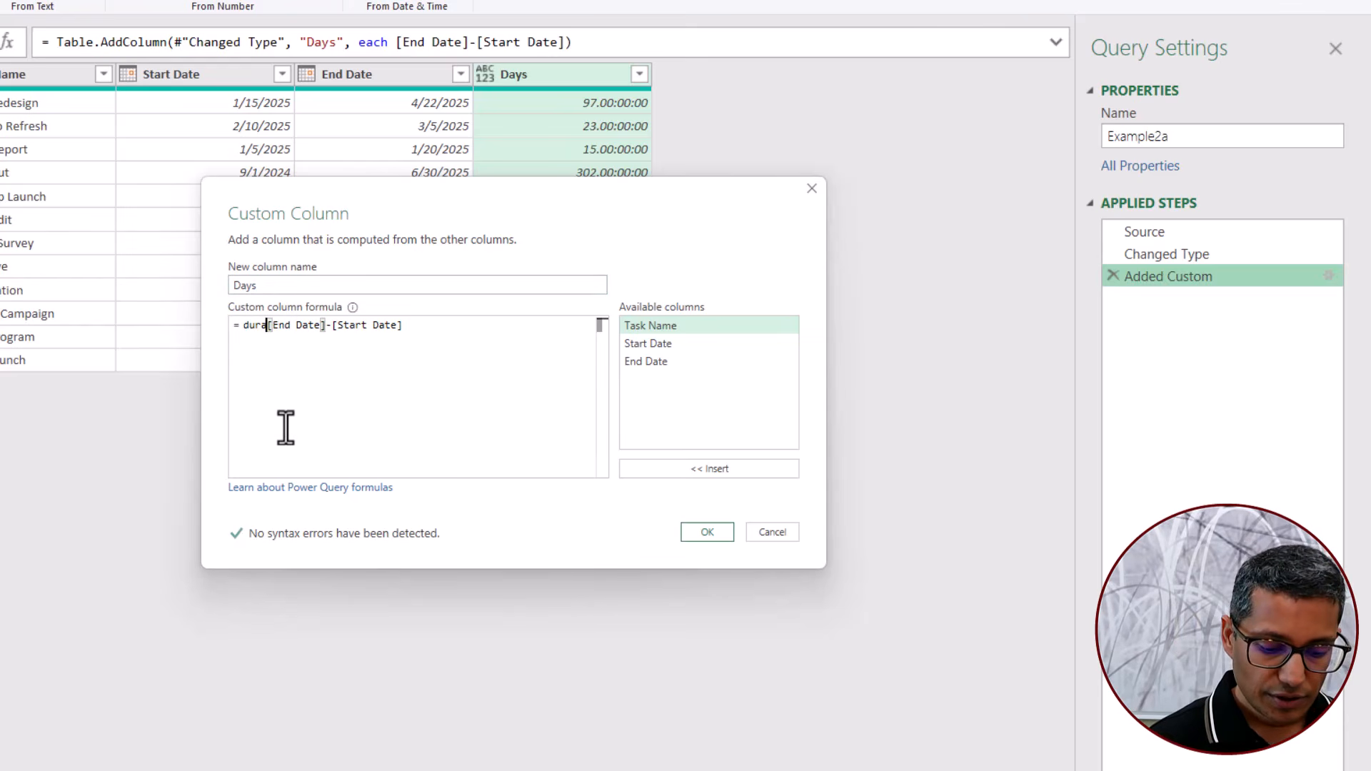
pyautogui.press('Tab')
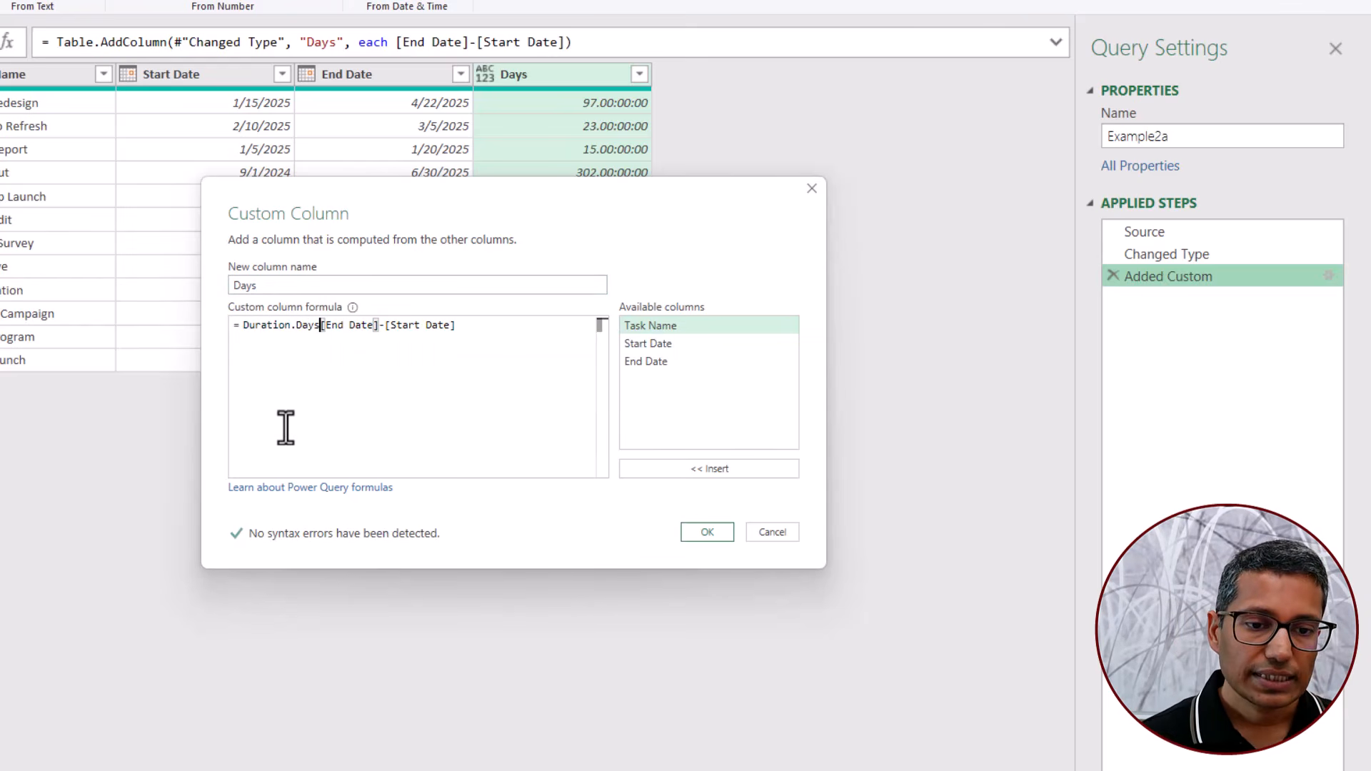
pyautogui.write('(')
pyautogui.press('End')
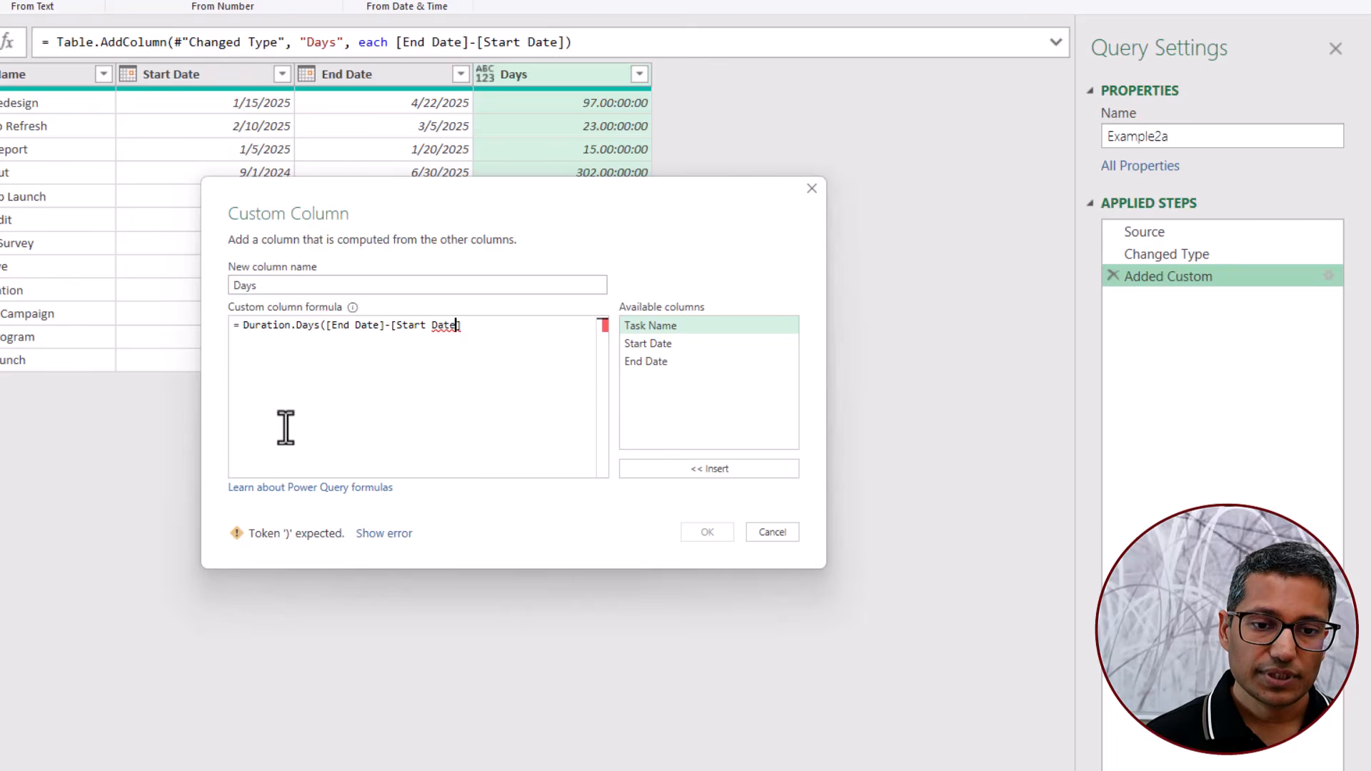
pyautogui.write(')')
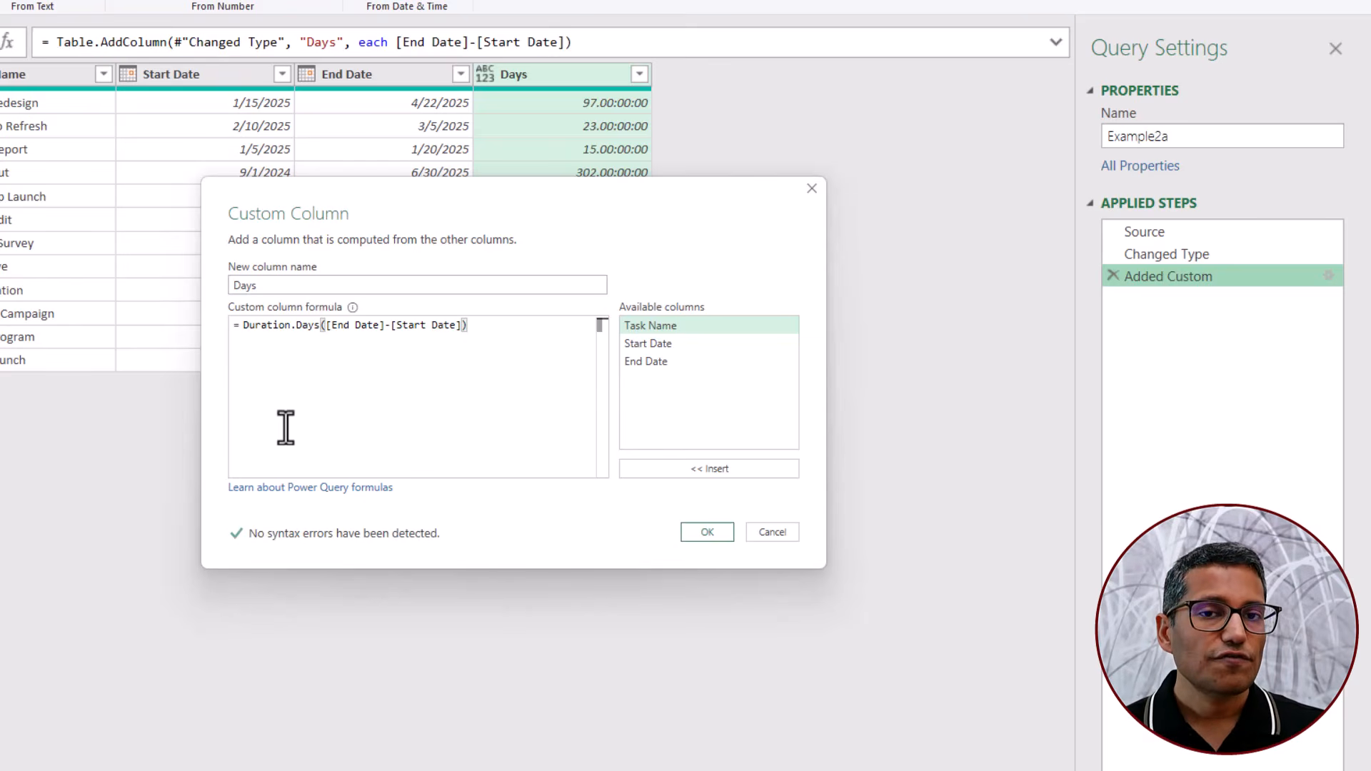
pyautogui.click(707, 532)
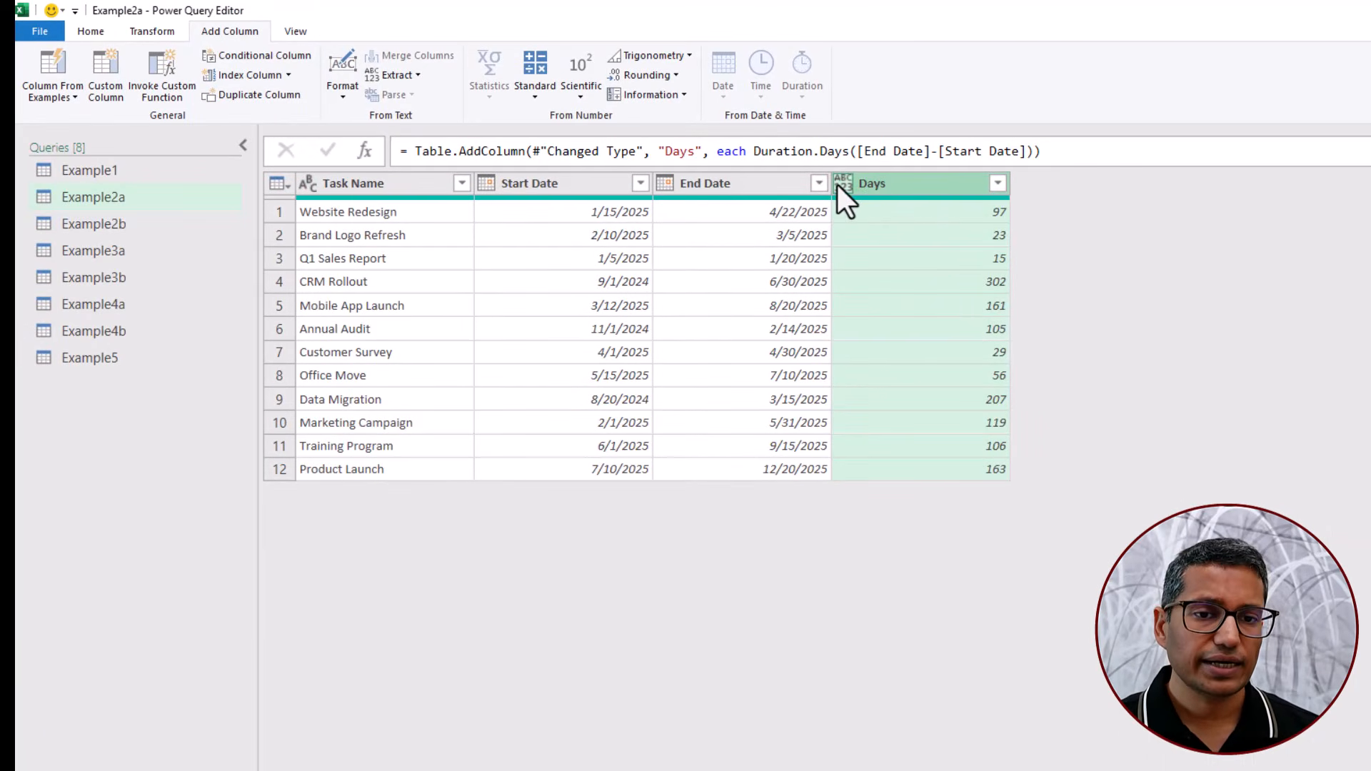
pyautogui.click(844, 184)
pyautogui.click(808, 244)
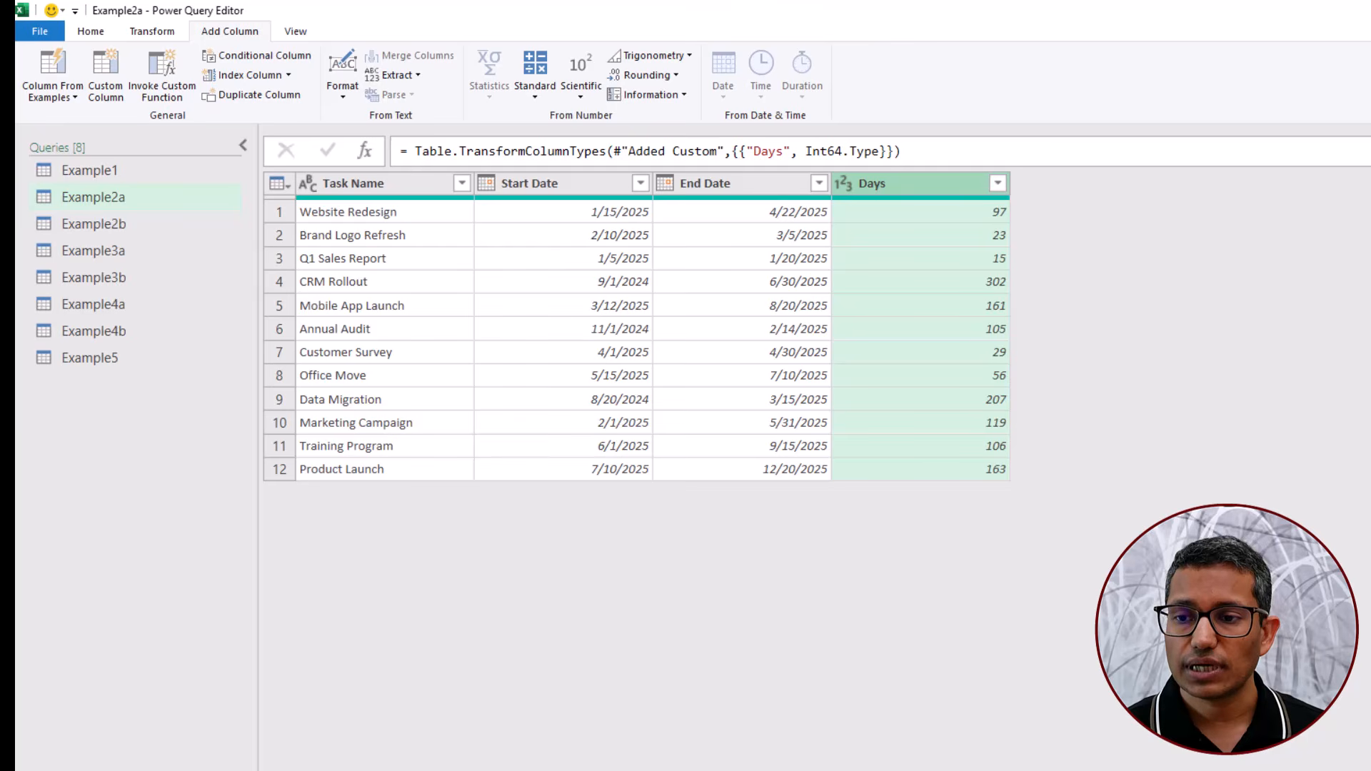
# - Edit the Days formula to add one day: Duration.Days([End Date]-[Start Date])+1
pyautogui.click(1370, 343)
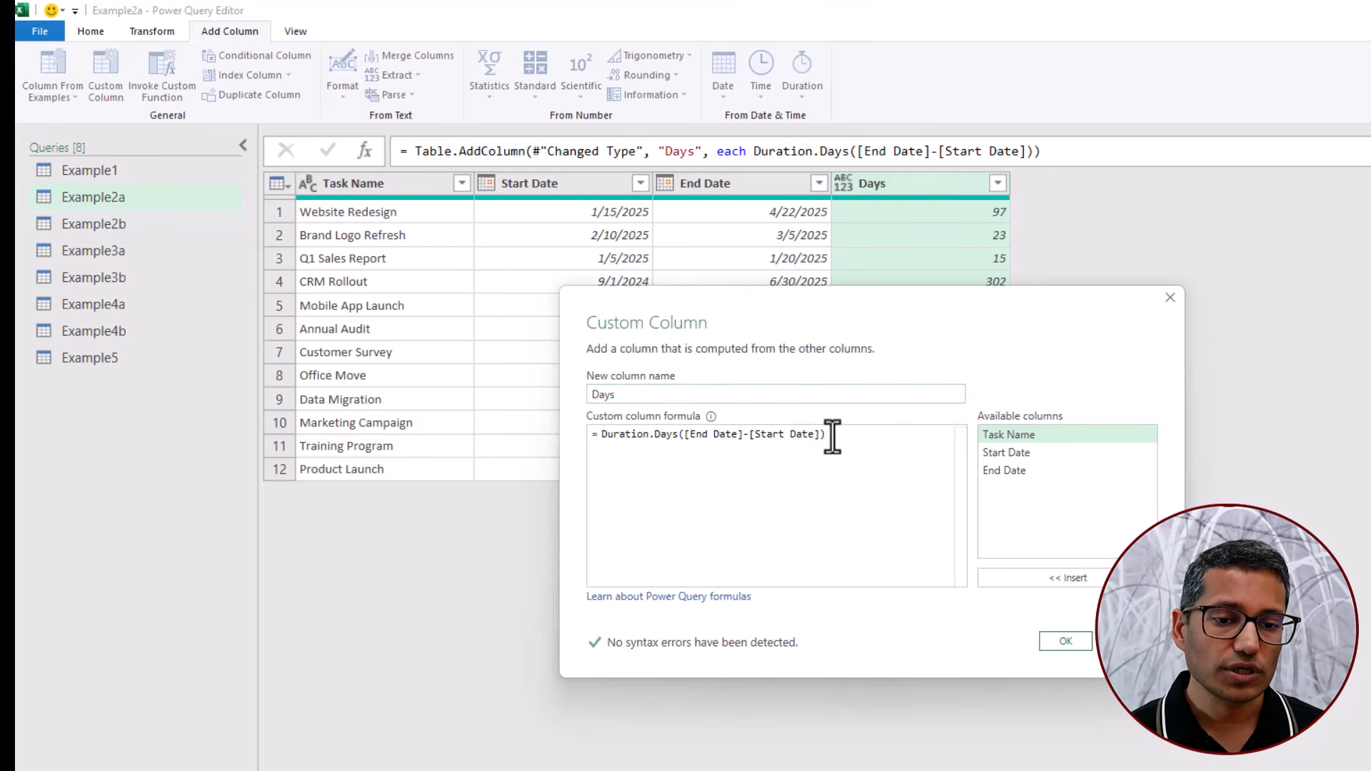
pyautogui.click(845, 472)
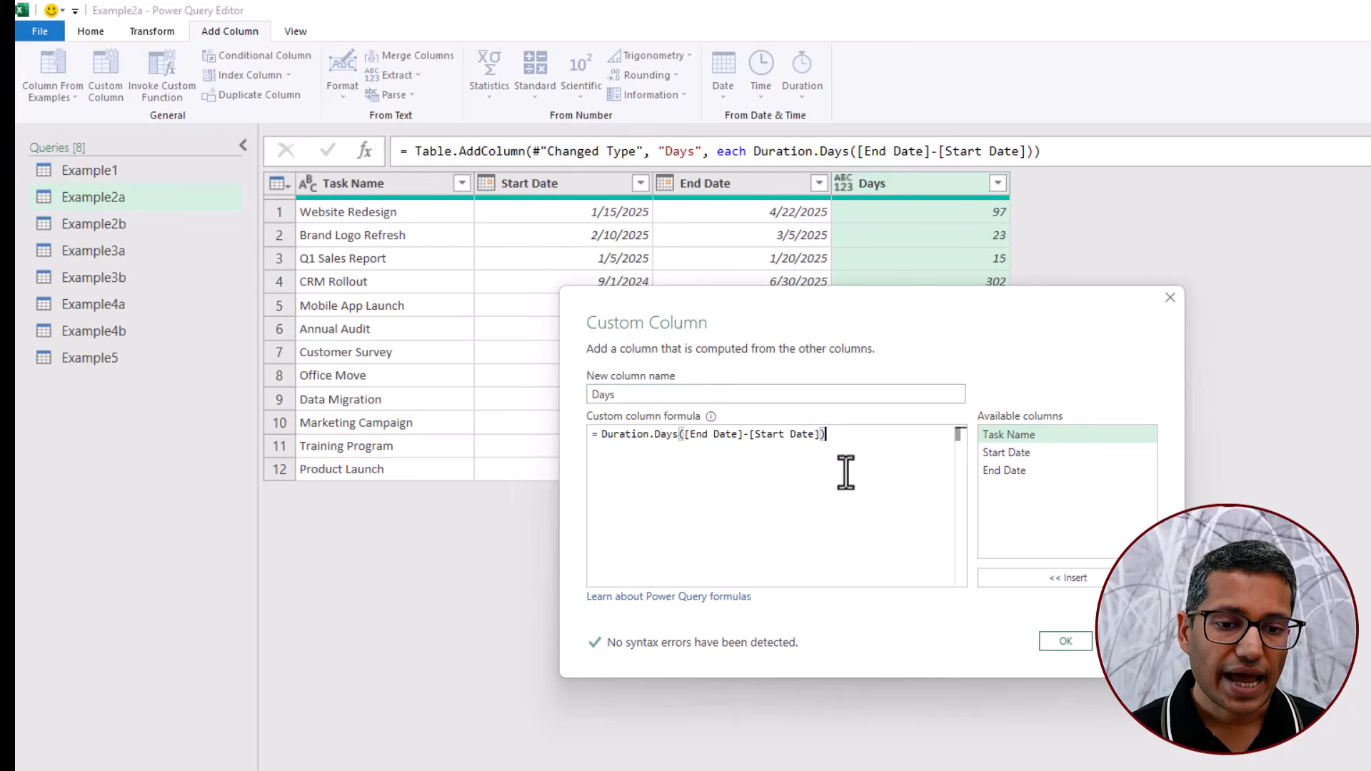
pyautogui.click(1077, 641)
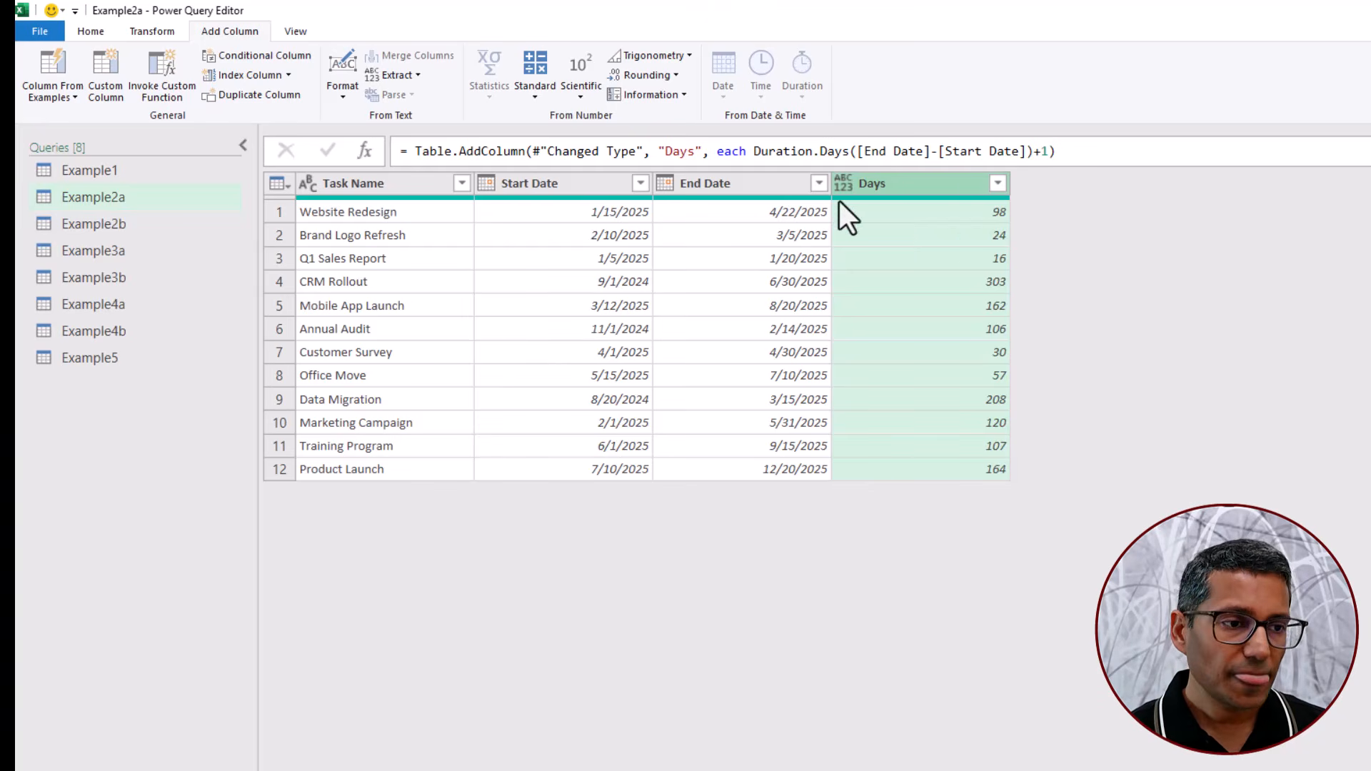
# - In the Example2b query, start a custom column with the formula DateTime.LocalNow()
pyautogui.click(130, 227)
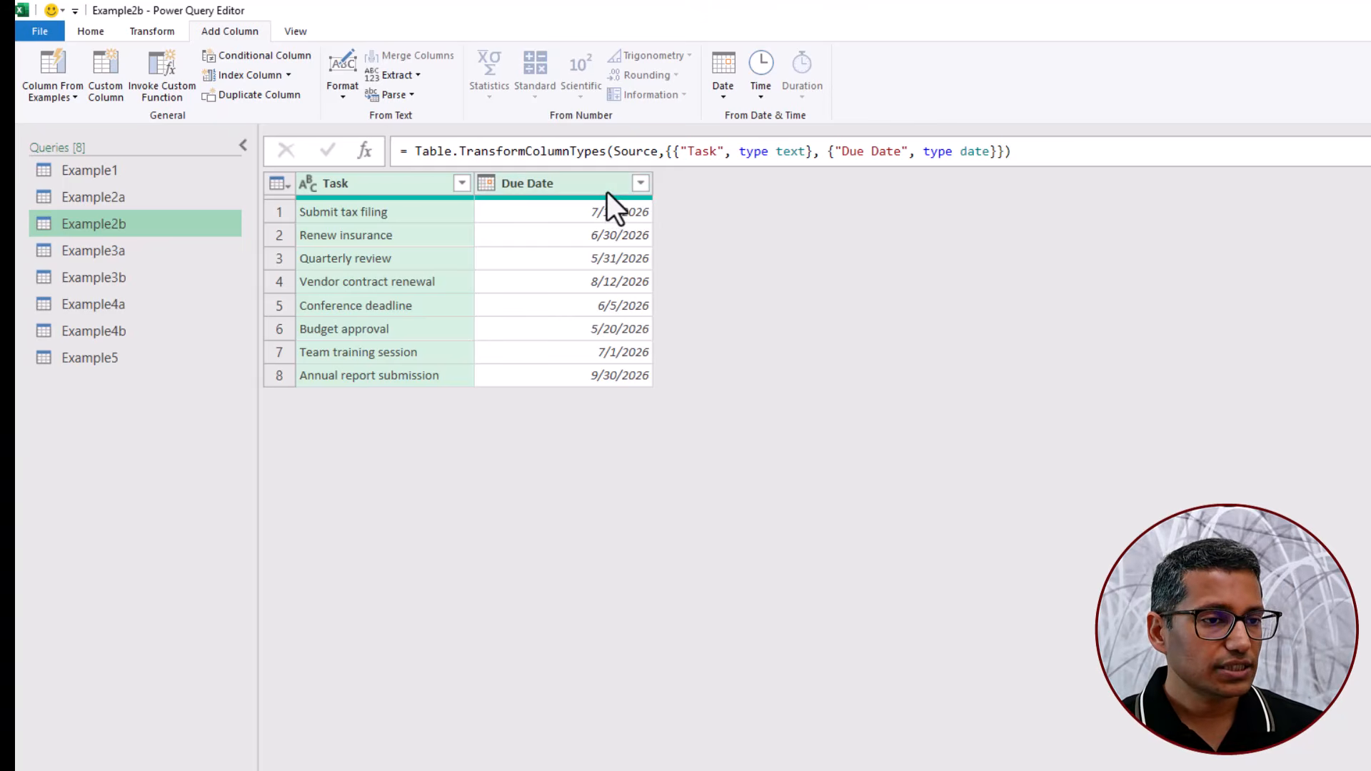
pyautogui.click(106, 80)
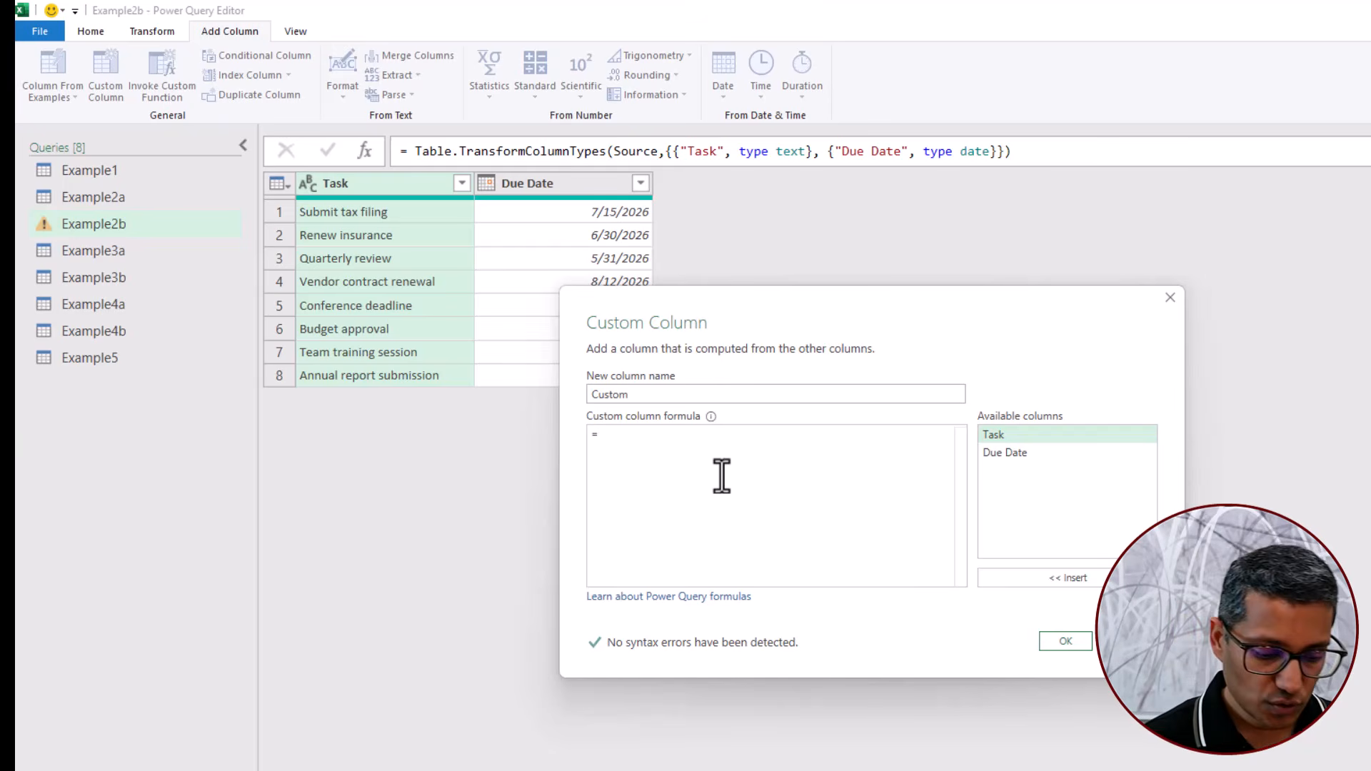
pyautogui.write('datelo')
pyautogui.press('Tab')
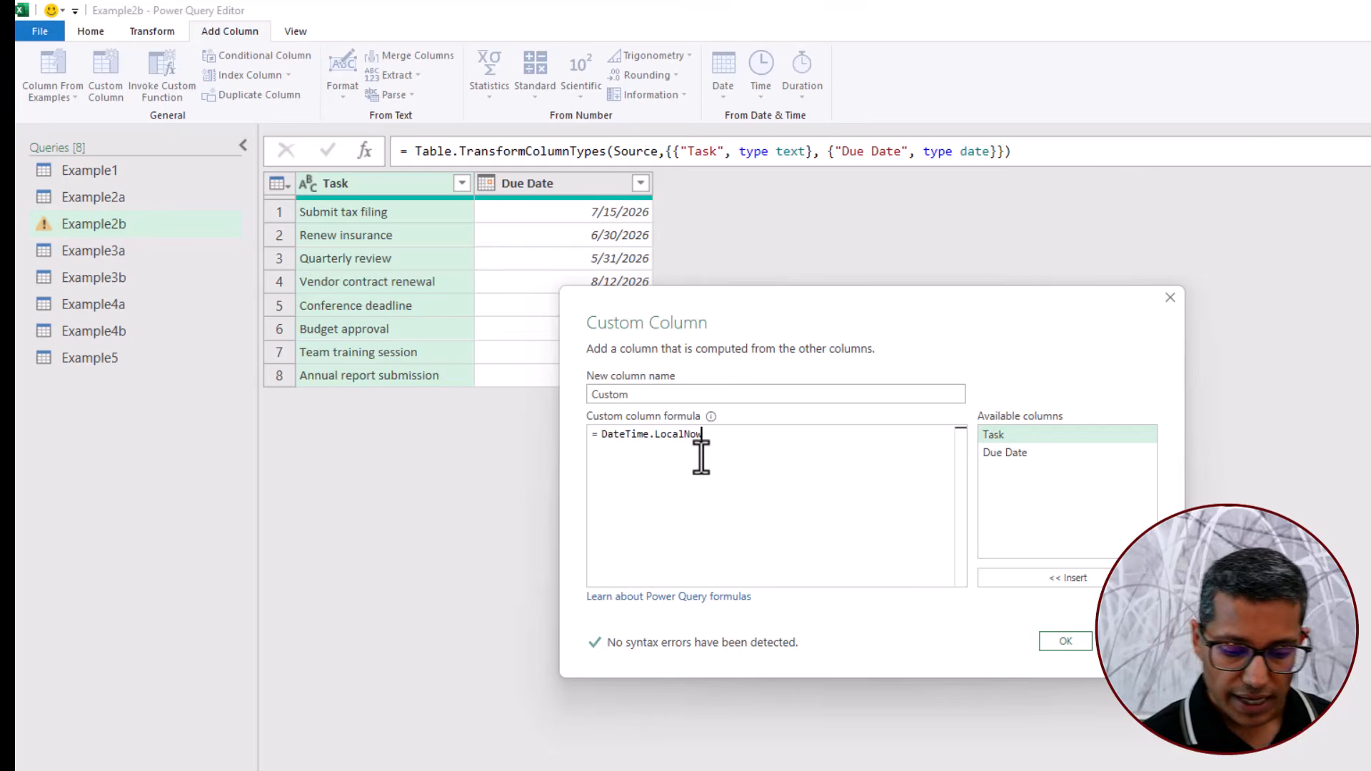
pyautogui.write('()')
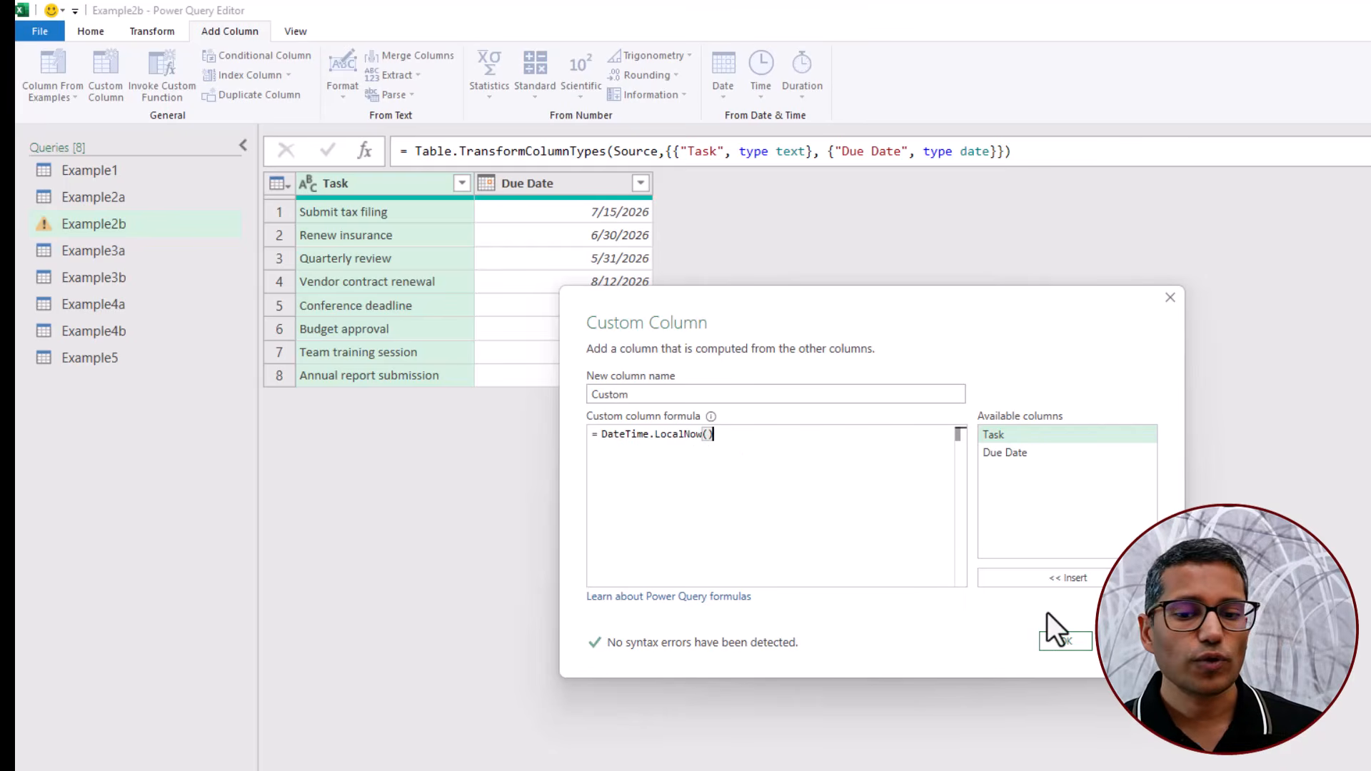
# - Name the new custom column Today and add it to the table
pyautogui.doubleClick(638, 395)
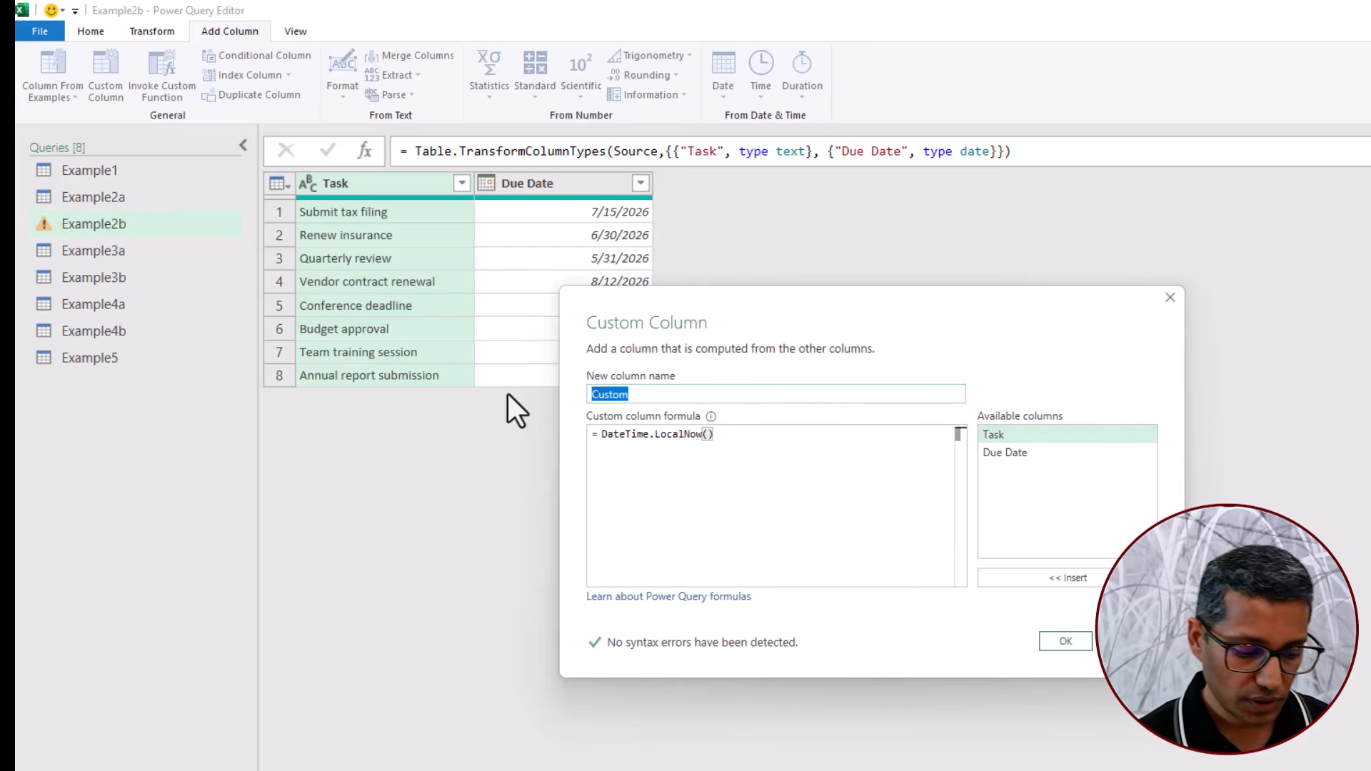
pyautogui.write('Cus')
pyautogui.press('BackSpace')
pyautogui.press('BackSpace')
pyautogui.press('BackSpace')
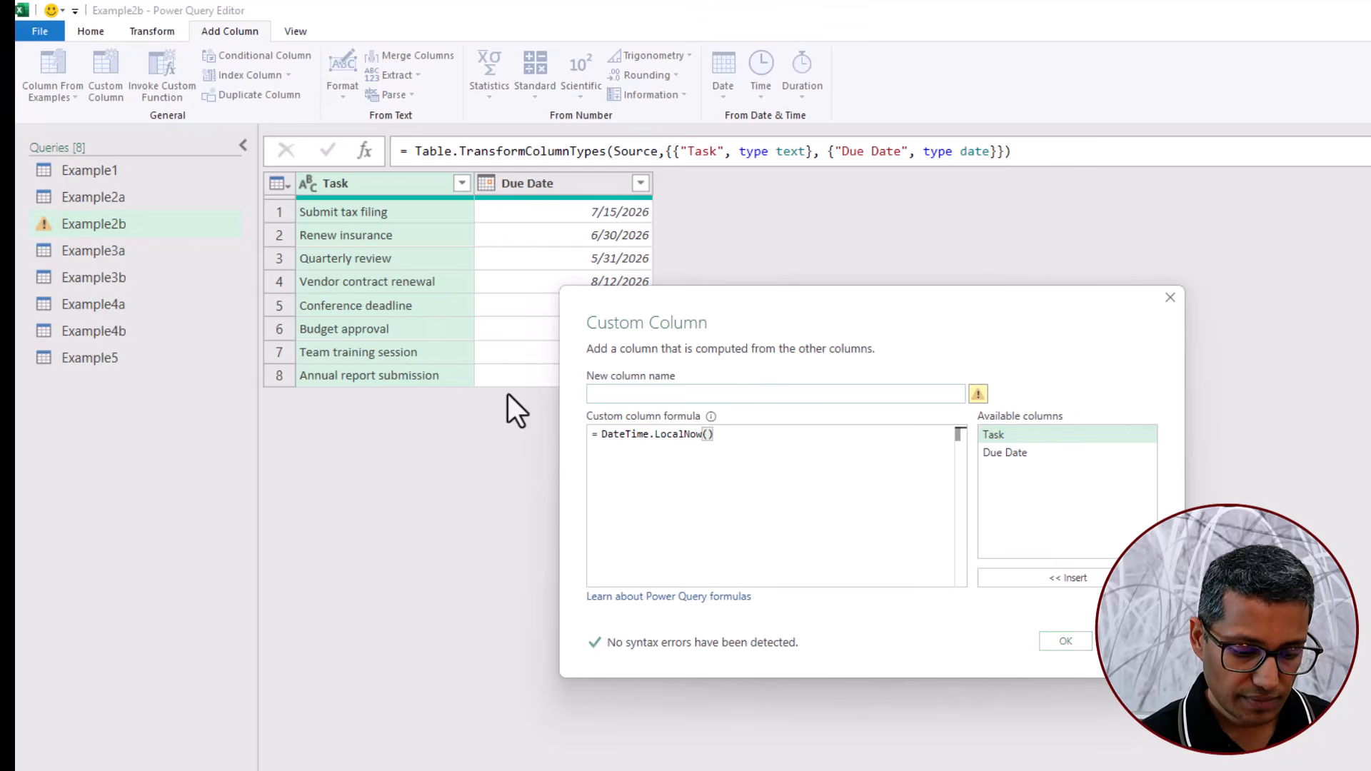
pyautogui.write('Today')
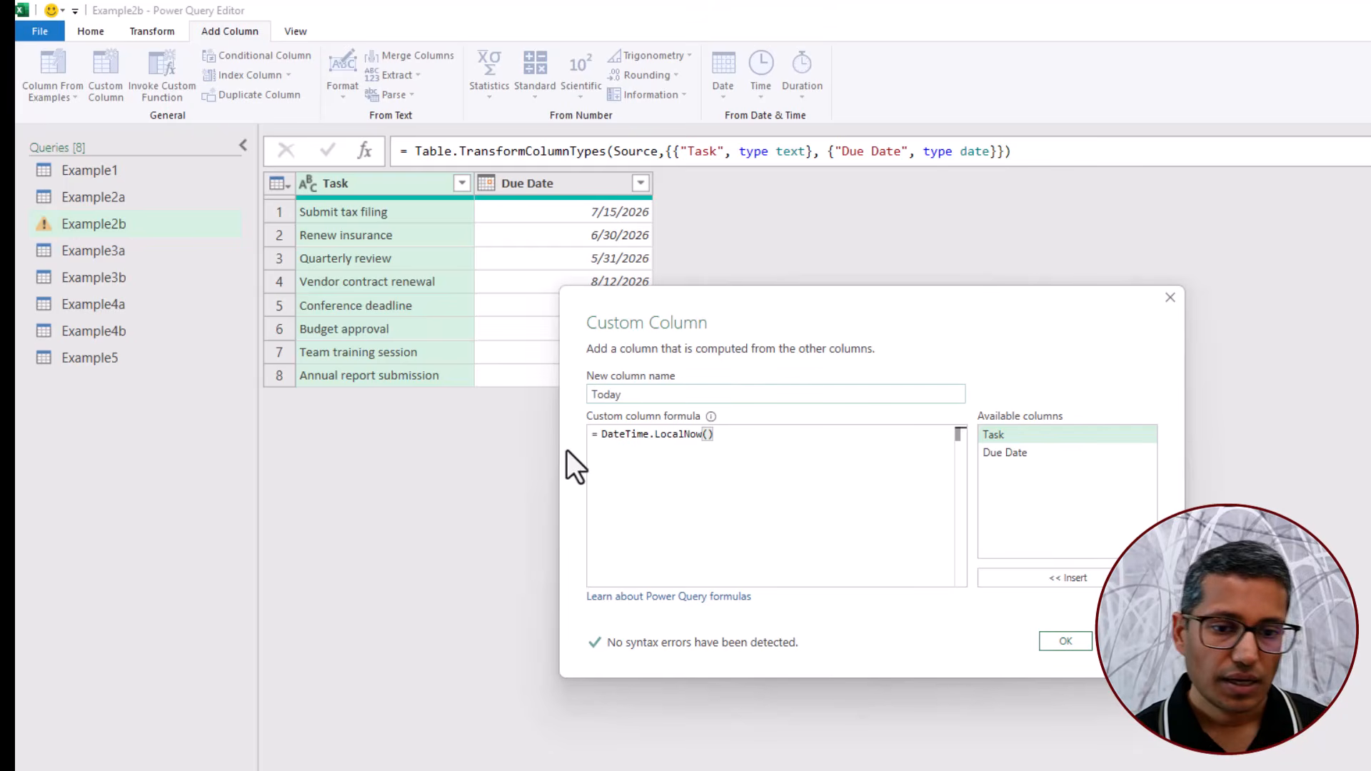
pyautogui.click(1060, 641)
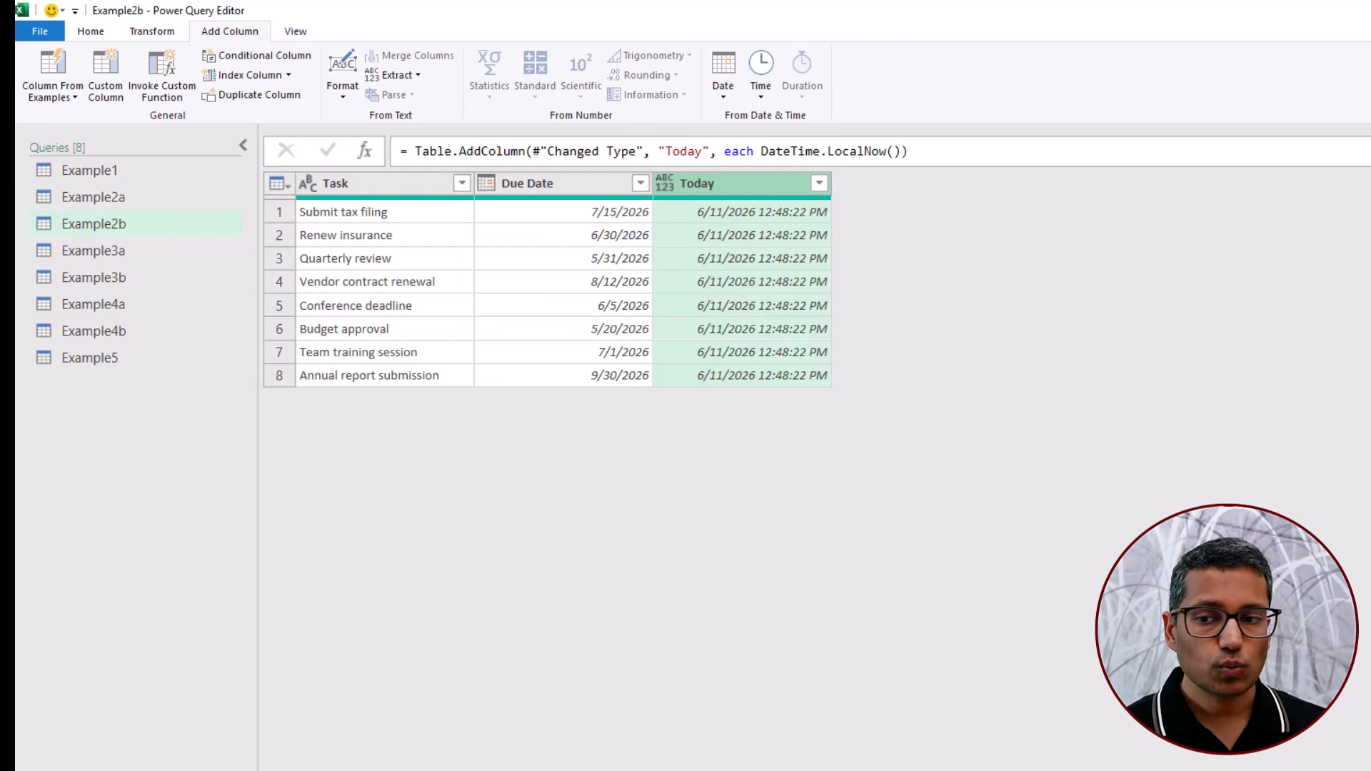
# - Change the Today column's formula to Date.From(DateTime.LocalNow())
pyautogui.click(1368, 321)
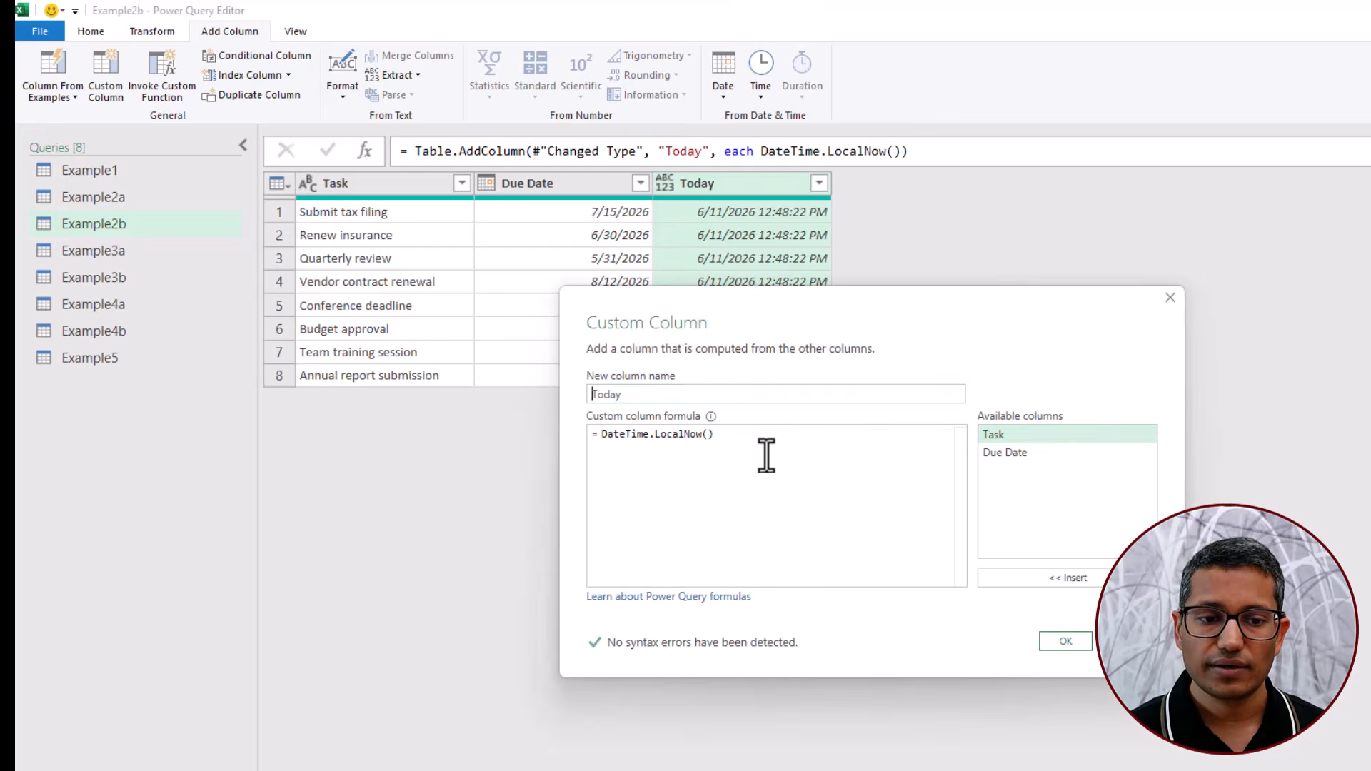
pyautogui.click(602, 433)
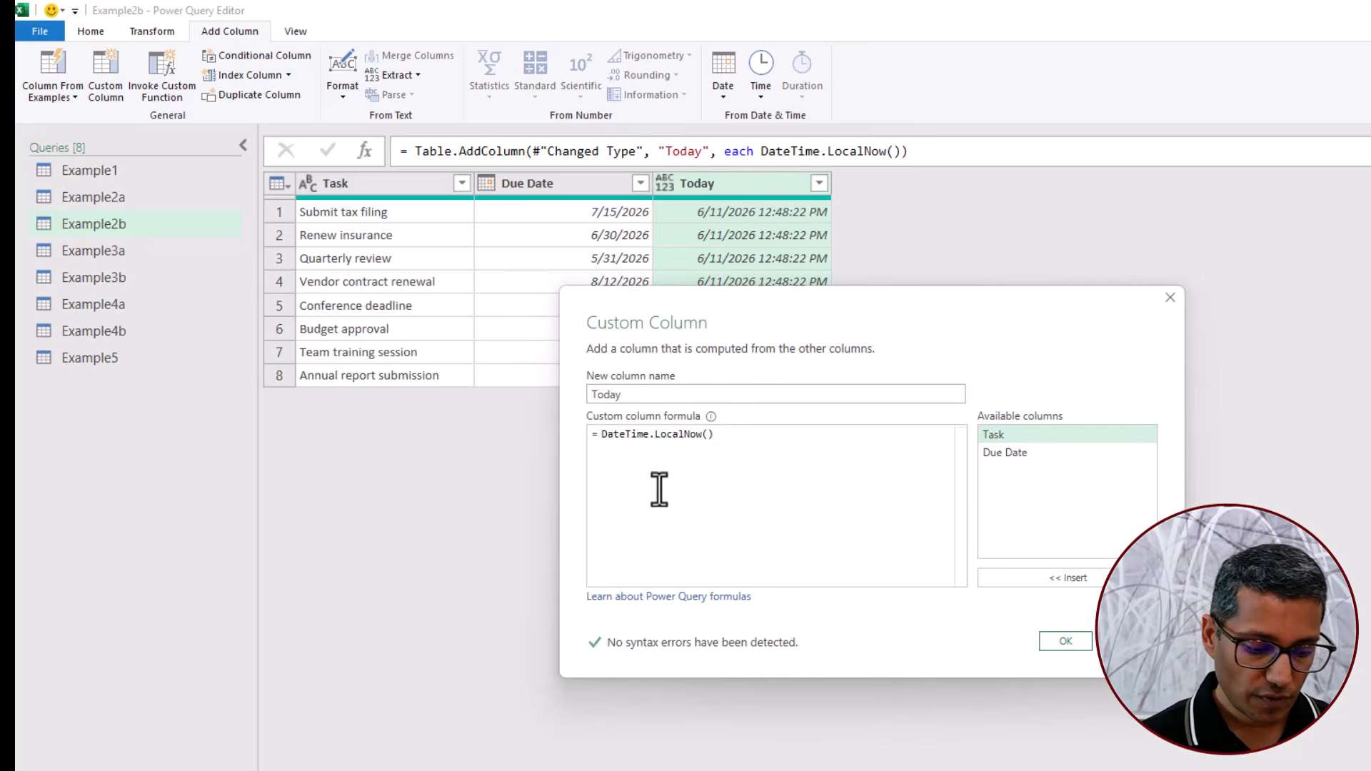
pyautogui.write('date.fr')
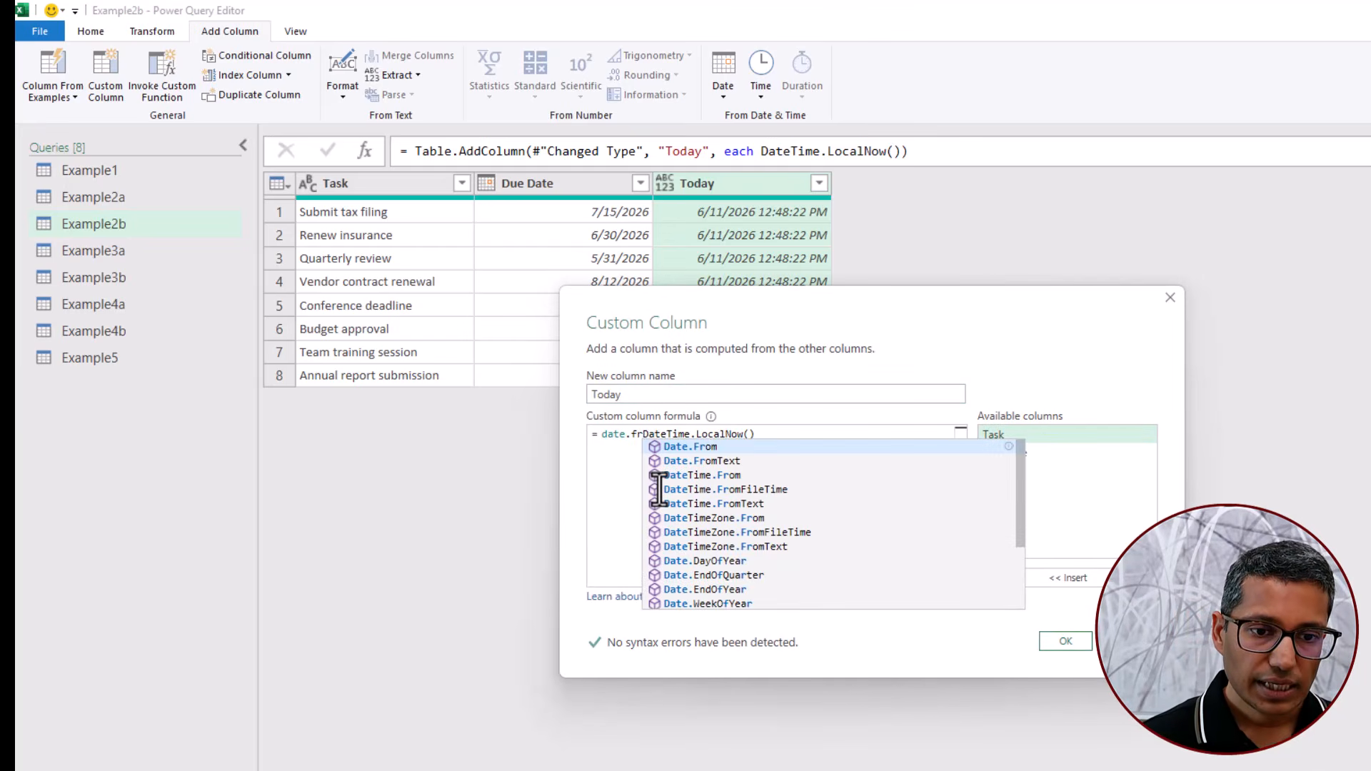
pyautogui.press('Tab')
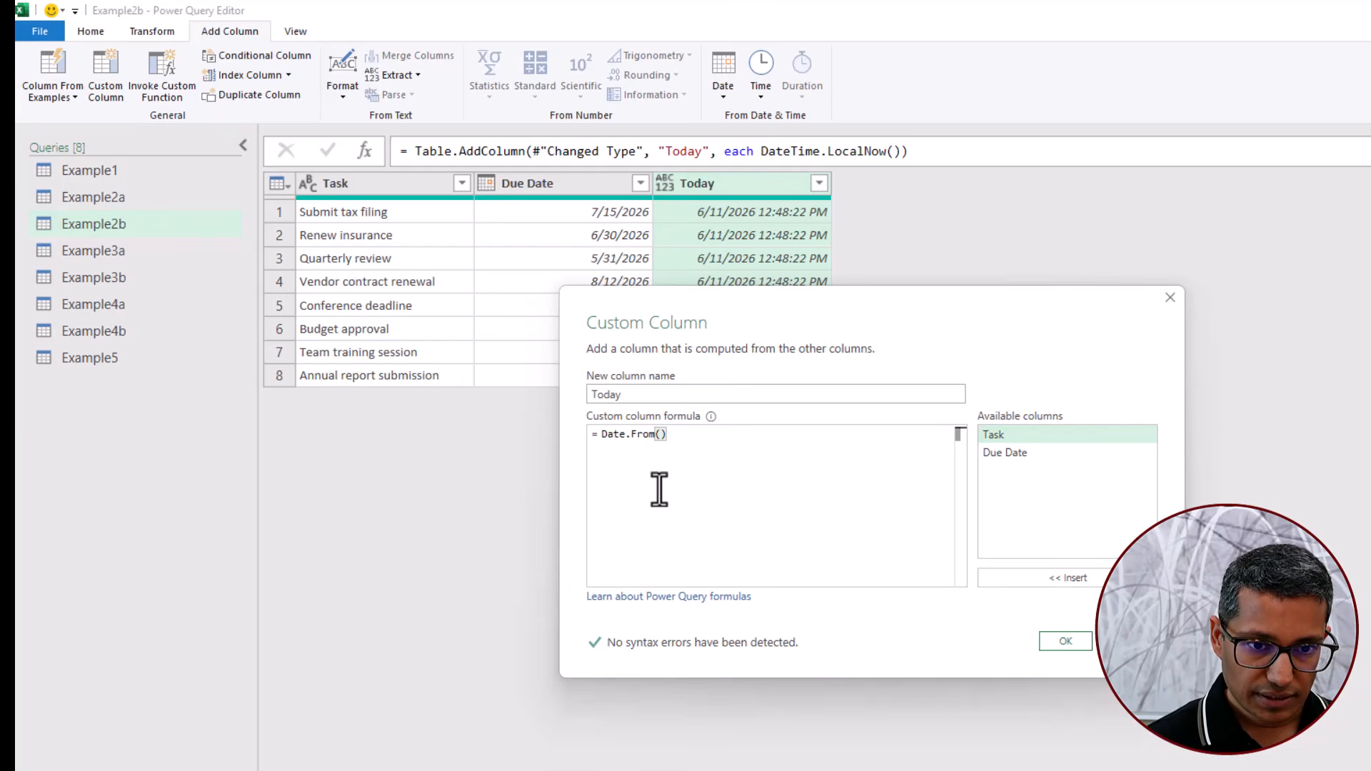
pyautogui.write('datetime.l')
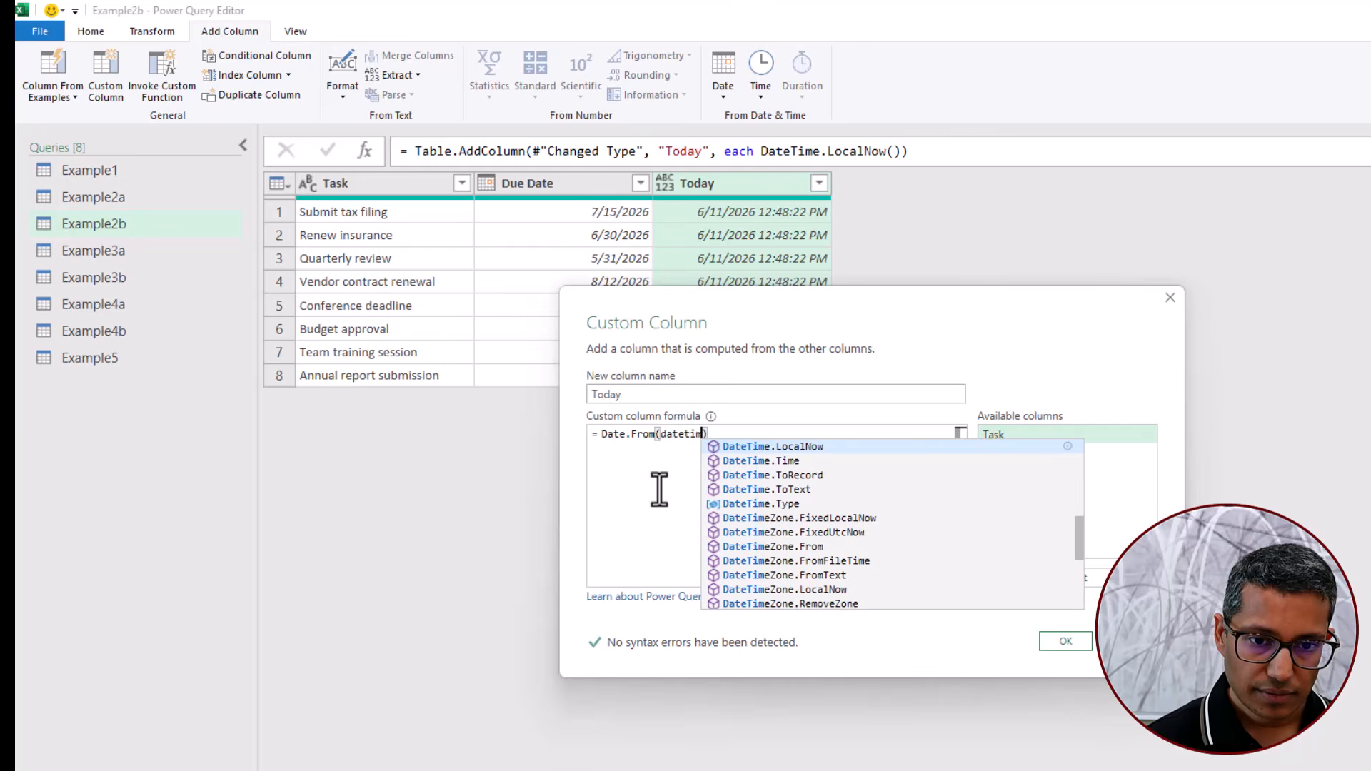
pyautogui.press('Tab')
pyautogui.write('()')
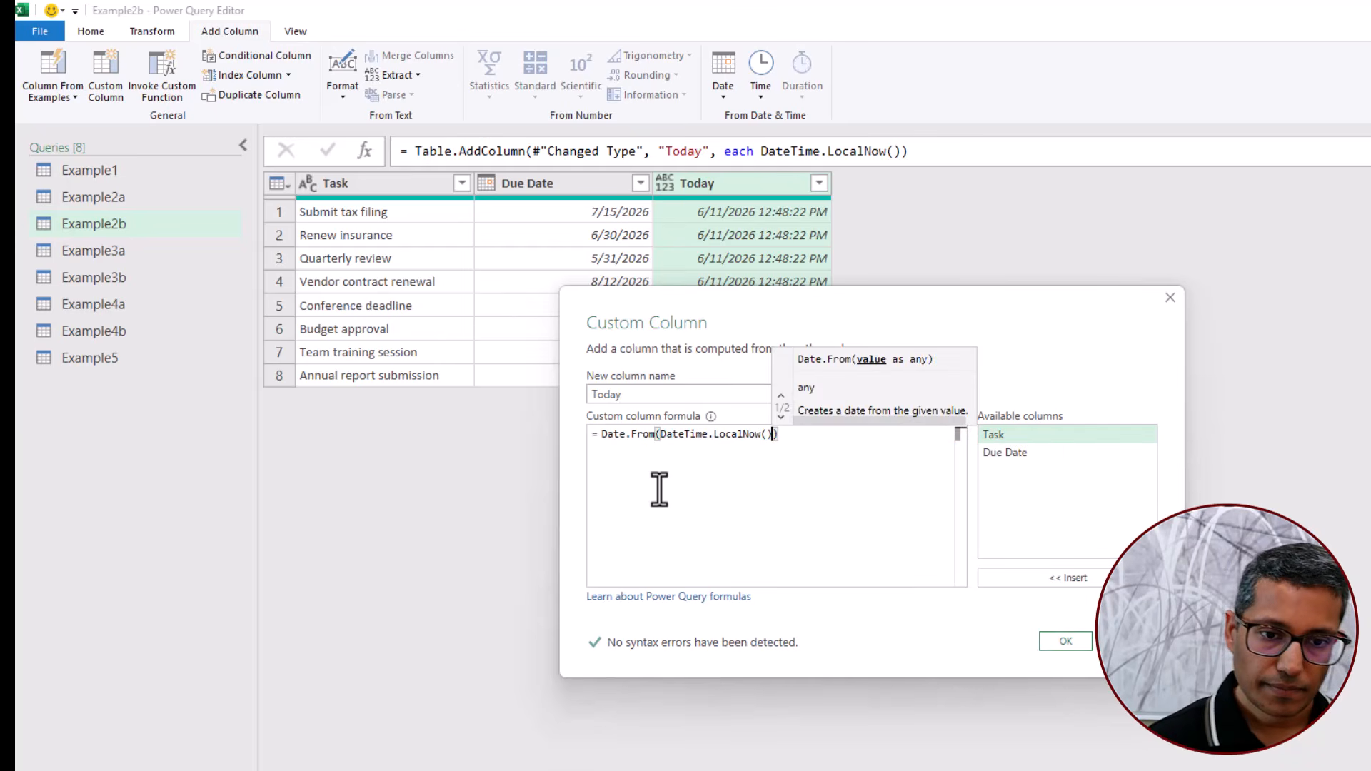
pyautogui.click(1064, 641)
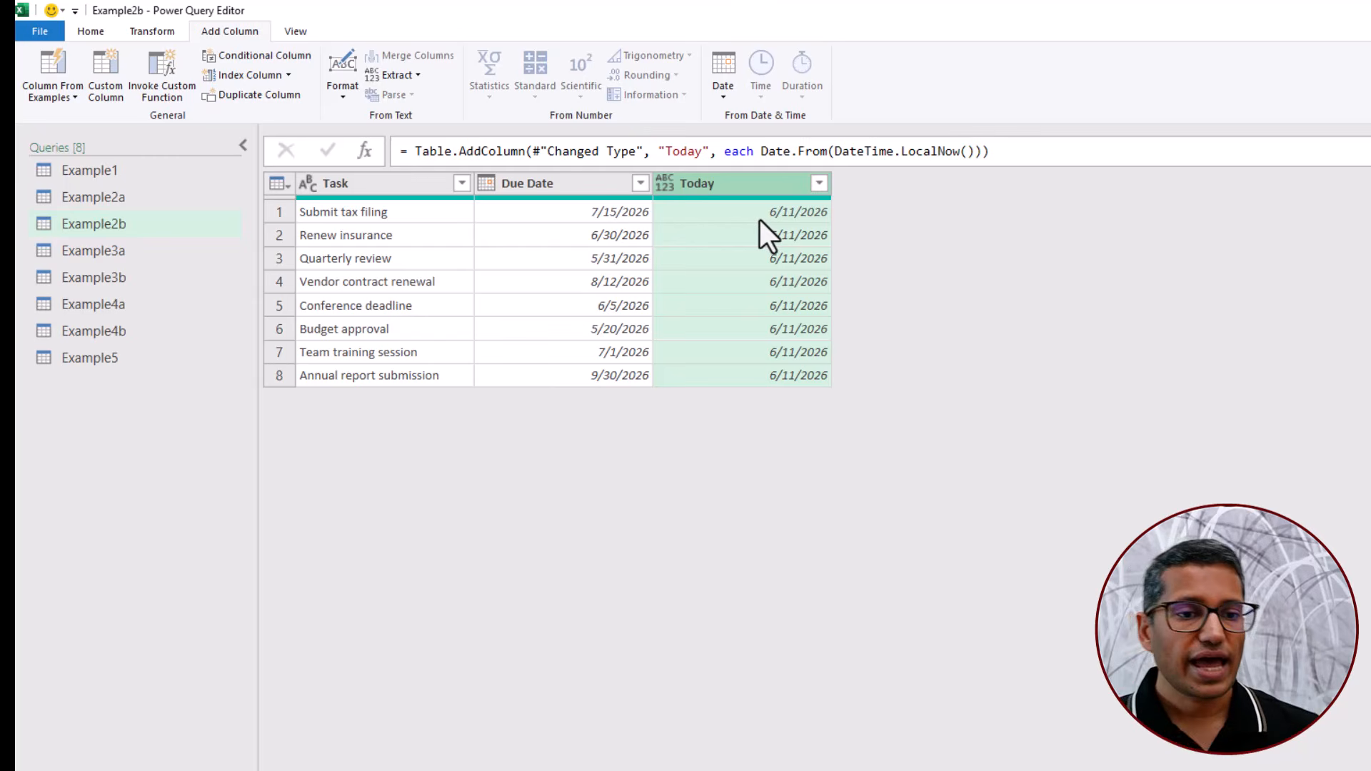
# - Reopen the Today column's formula and subtract the current date from the due date: [Due Date]-Date.From(DateTime.LocalNow())
pyautogui.click(574, 192)
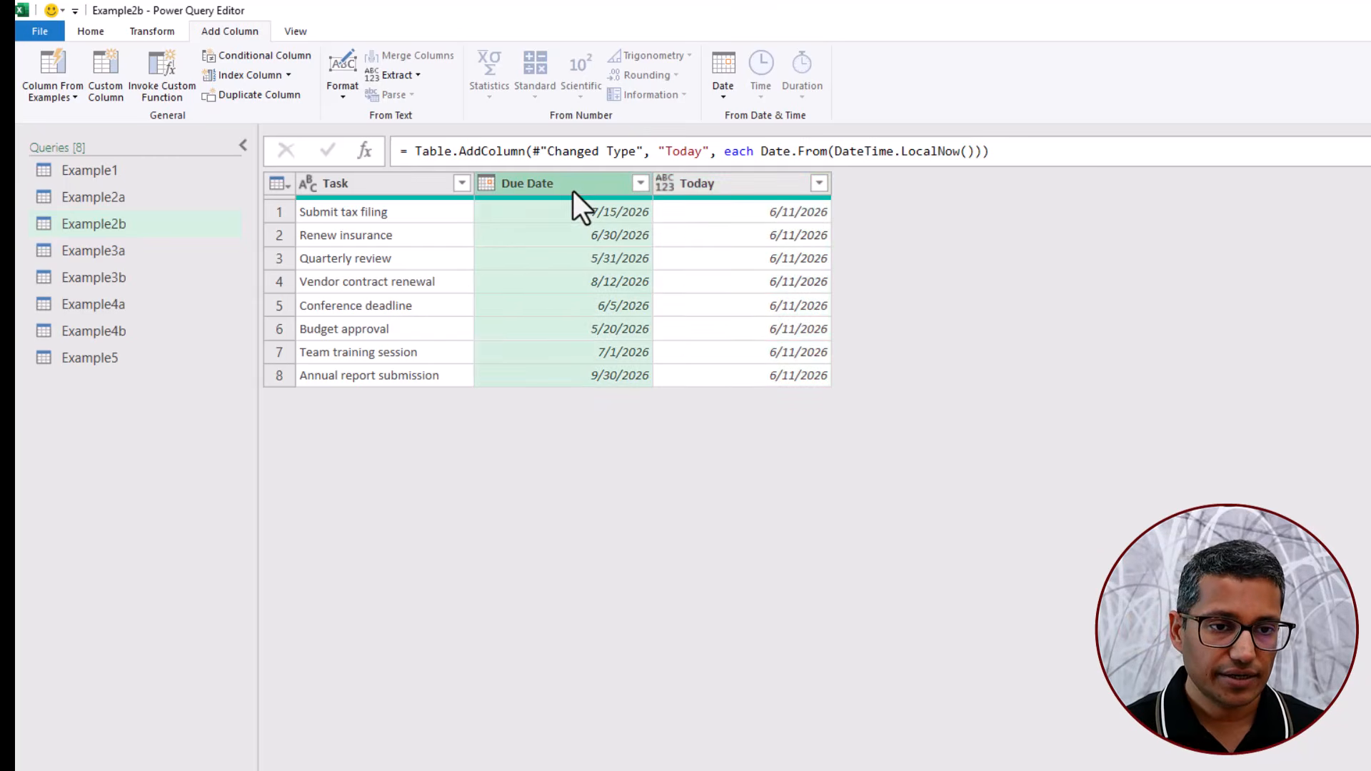
pyautogui.click(732, 190)
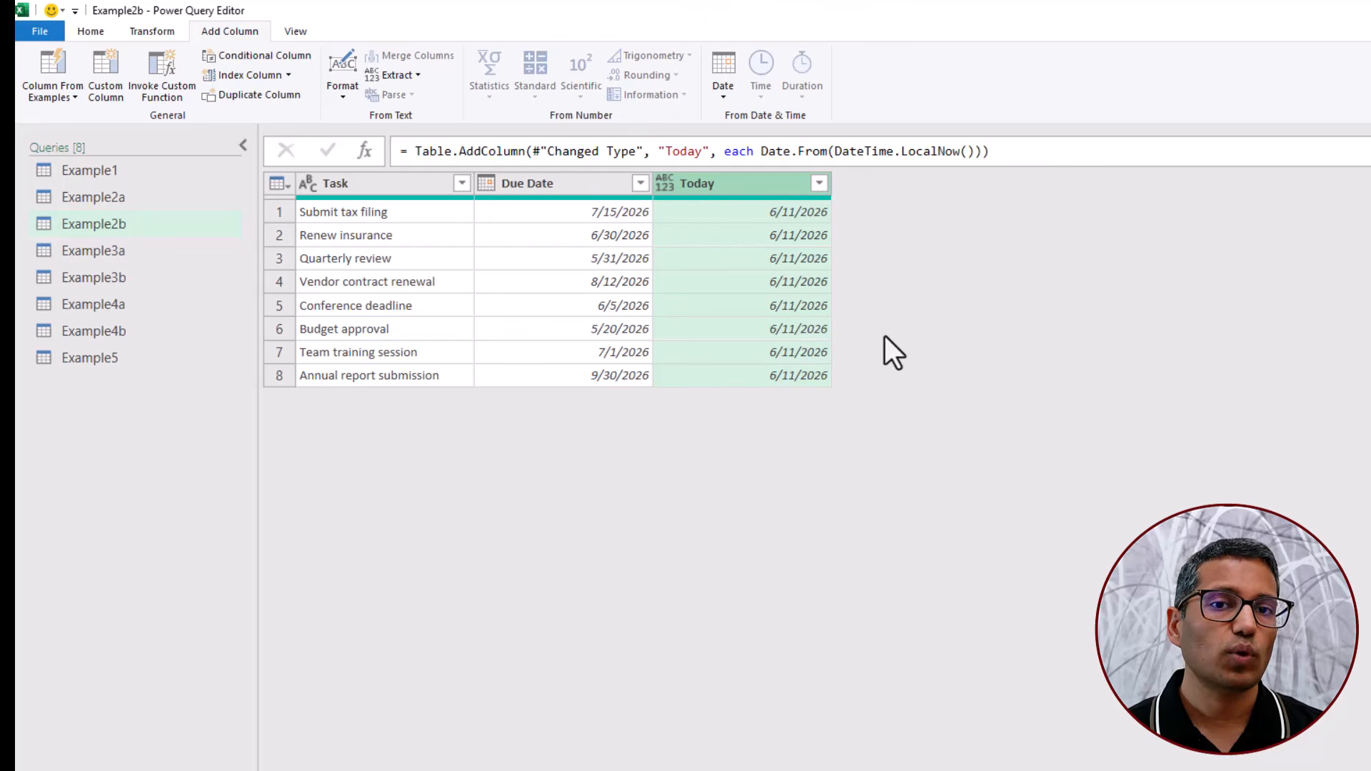
pyautogui.click(1370, 357)
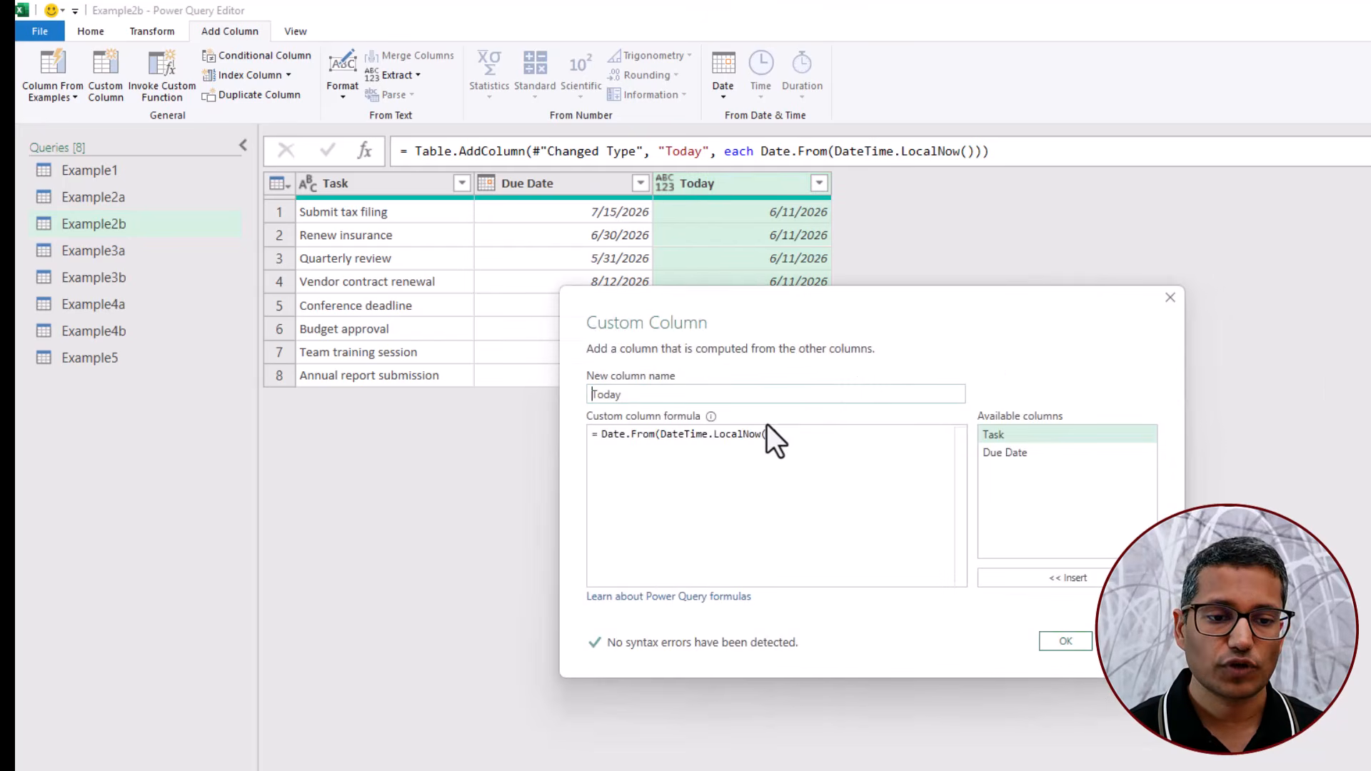
pyautogui.click(602, 435)
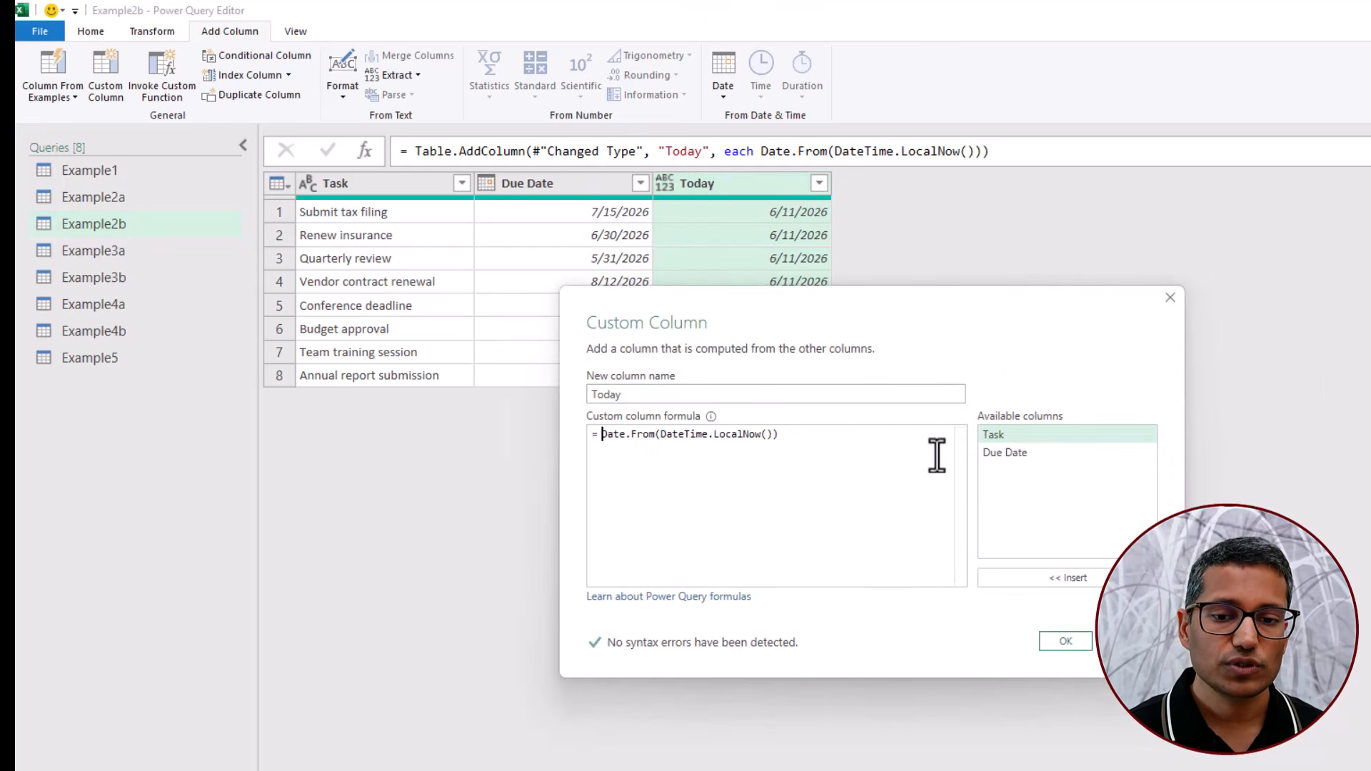
pyautogui.doubleClick(1017, 454)
pyautogui.write('-')
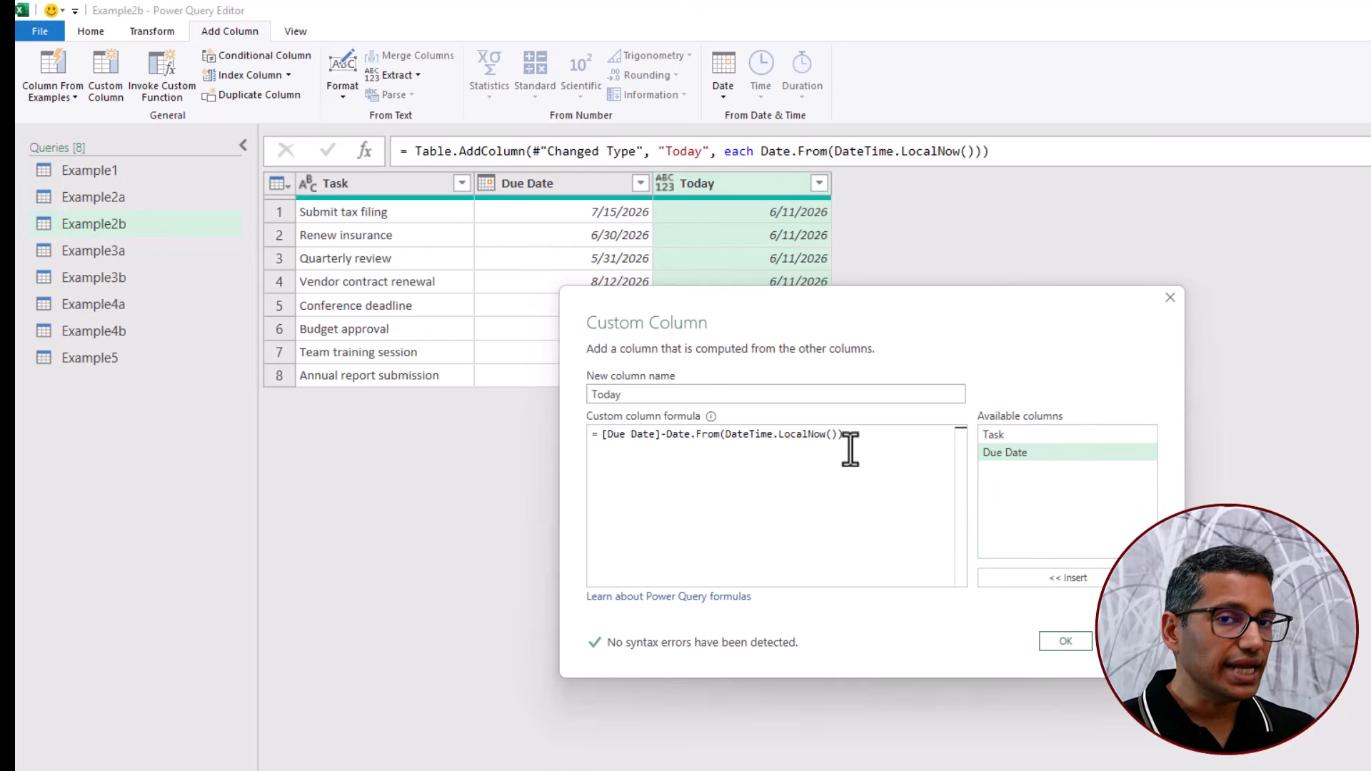
# - Wrap the Today formula in Duration.Days, giving Duration.Days([Due Date]-Date.From(DateTime.LocalNow())), apply it and check the Quarterly review row
pyautogui.click(602, 435)
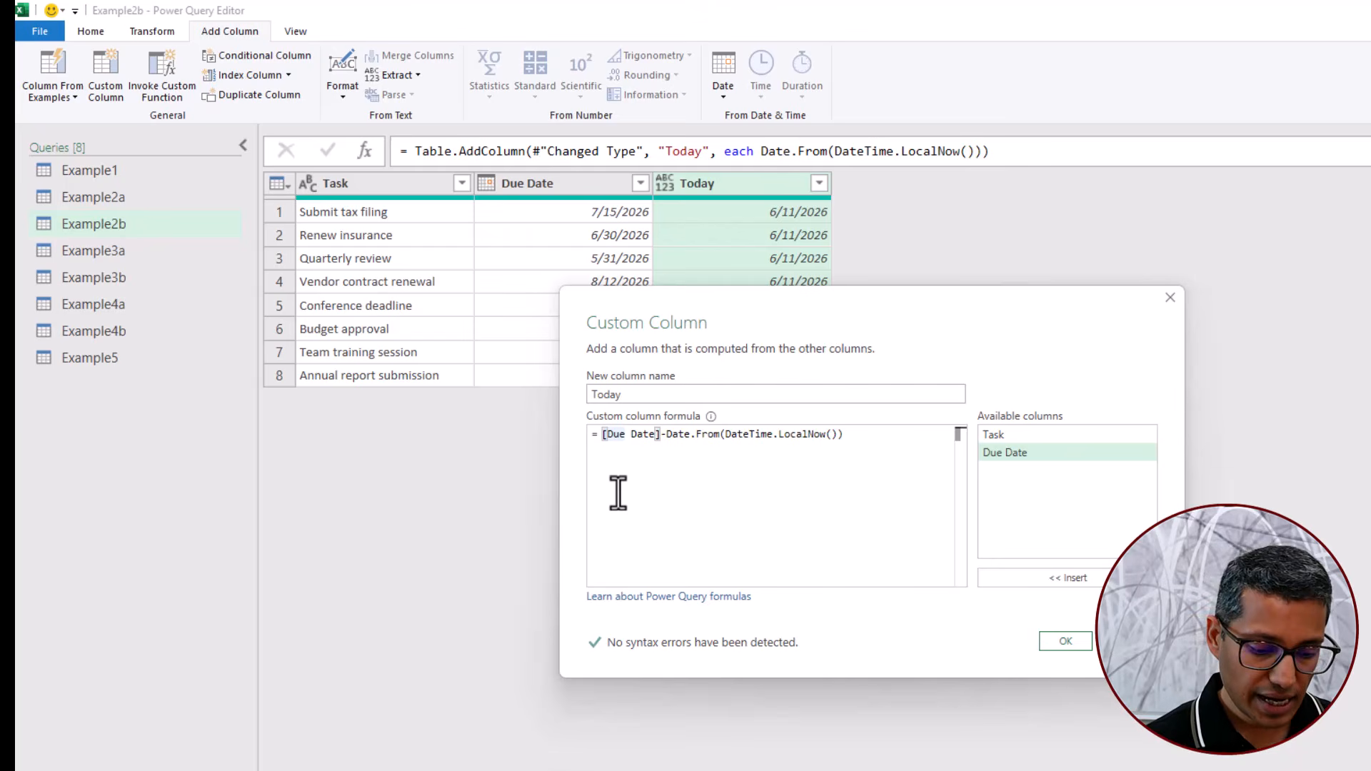
pyautogui.write('duration')
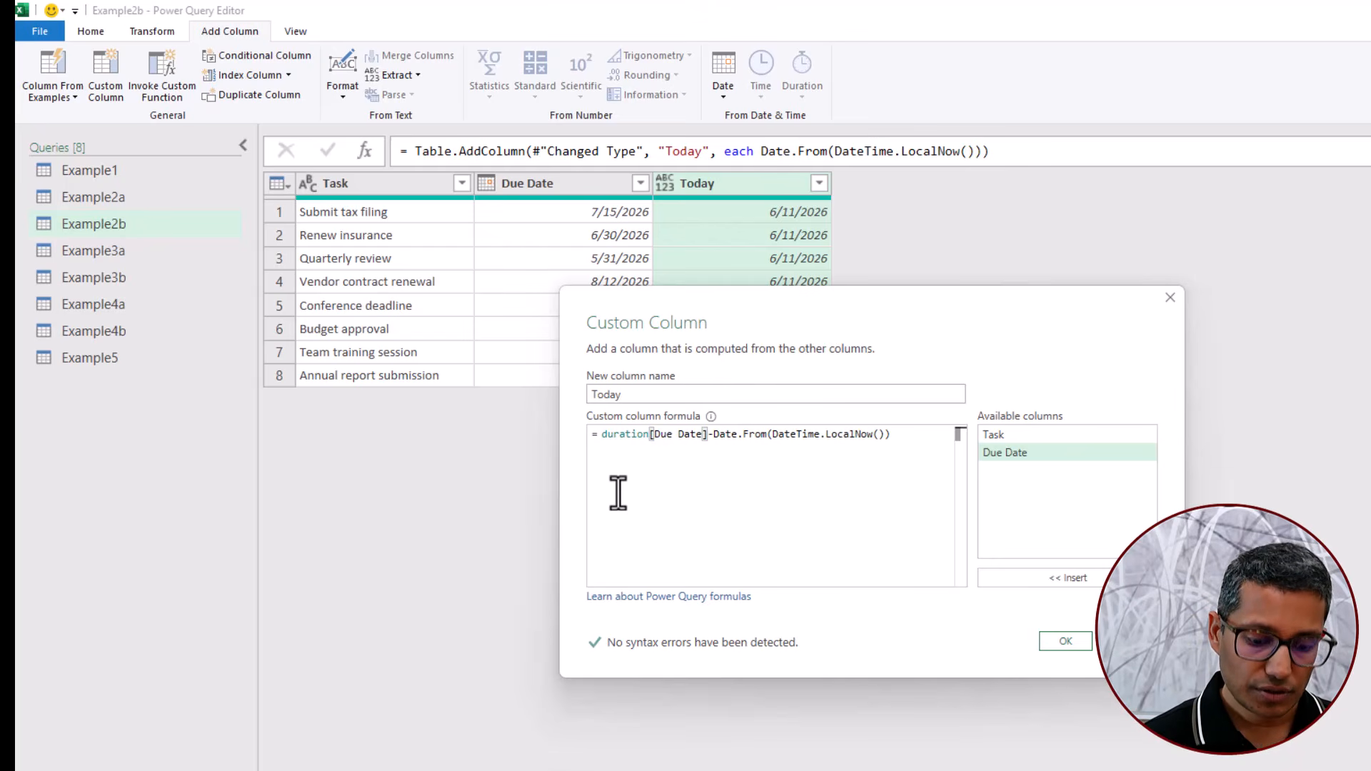
pyautogui.write('.d')
pyautogui.press('Tab')
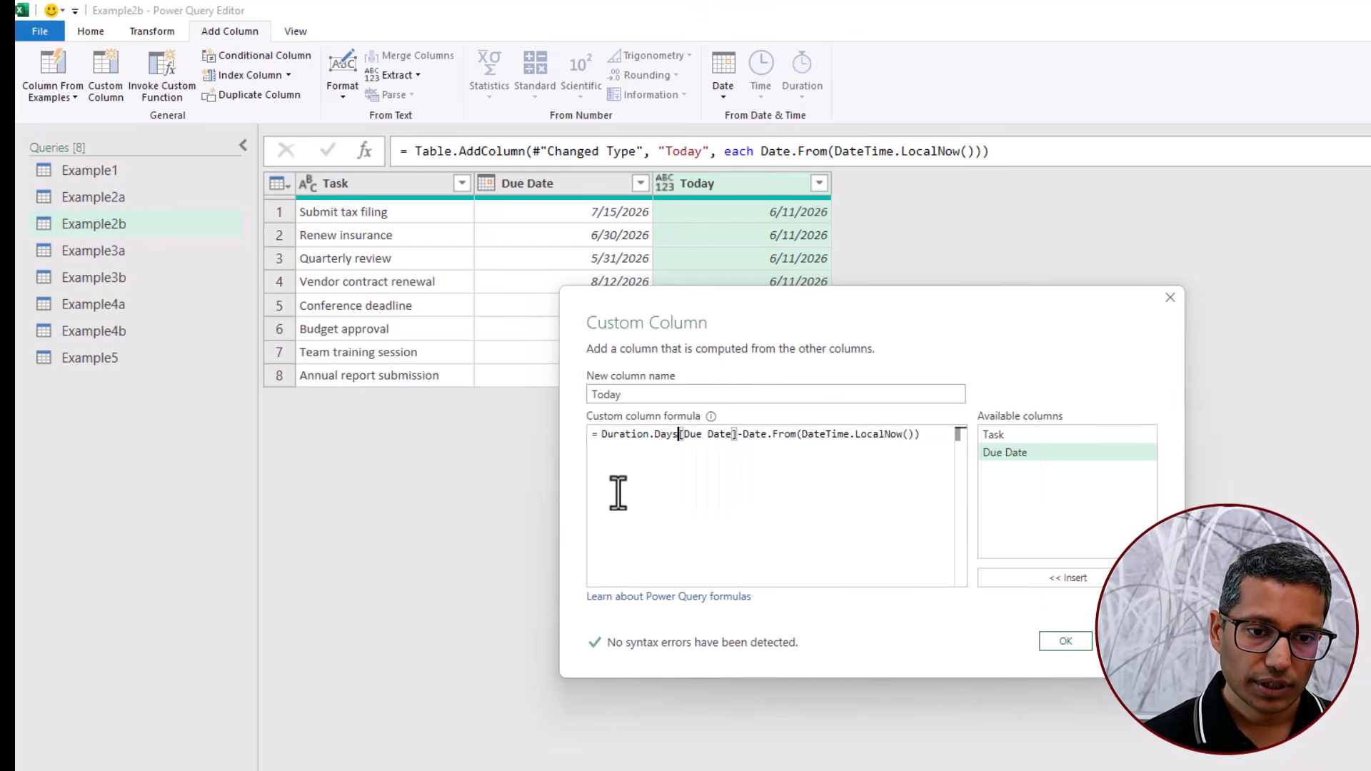
pyautogui.write('(')
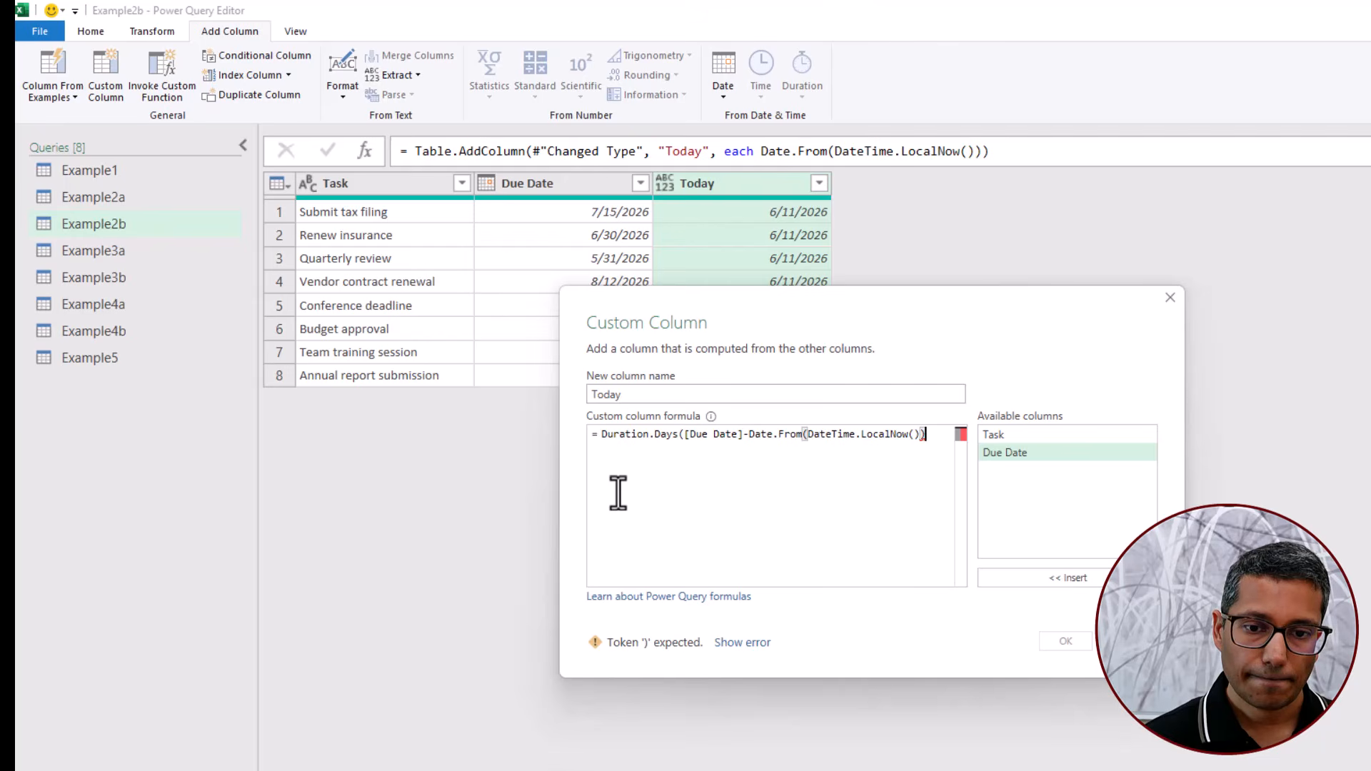
pyautogui.write(')')
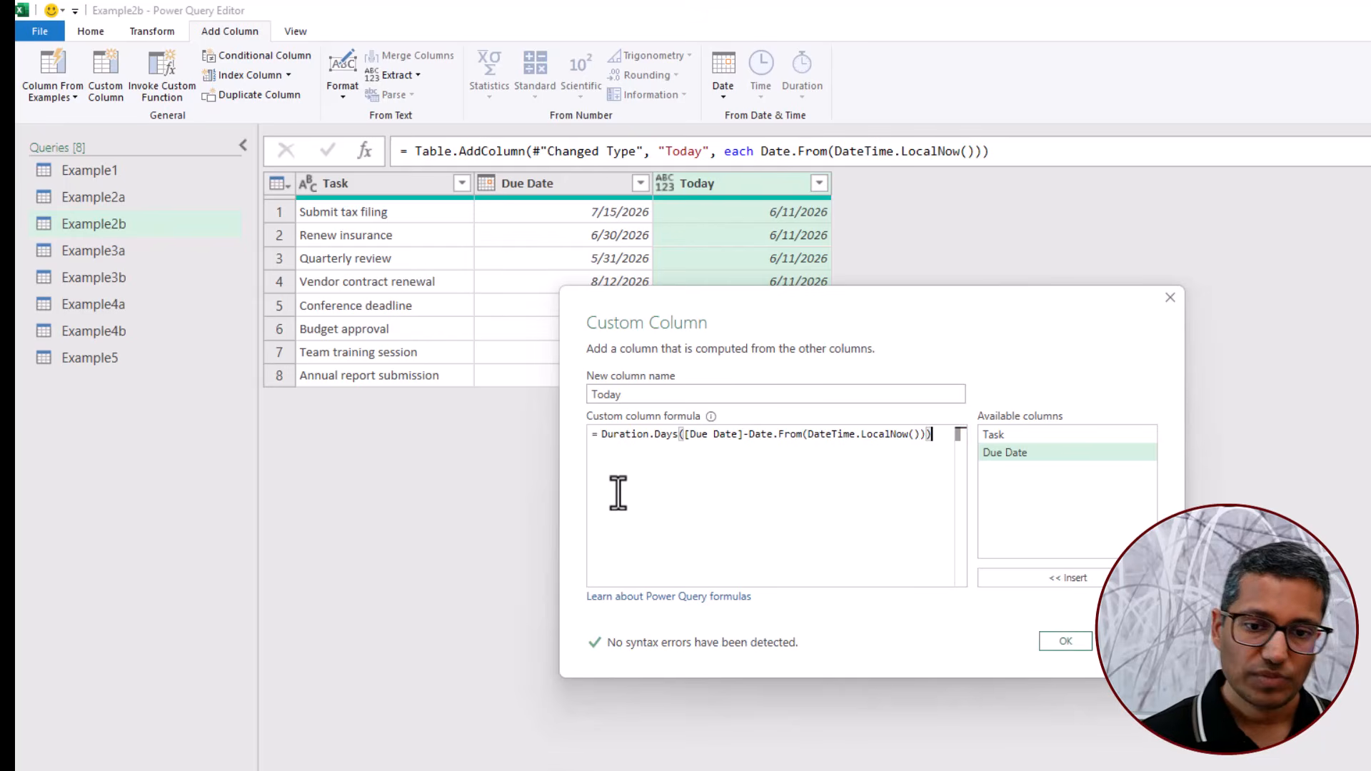
pyautogui.click(1071, 641)
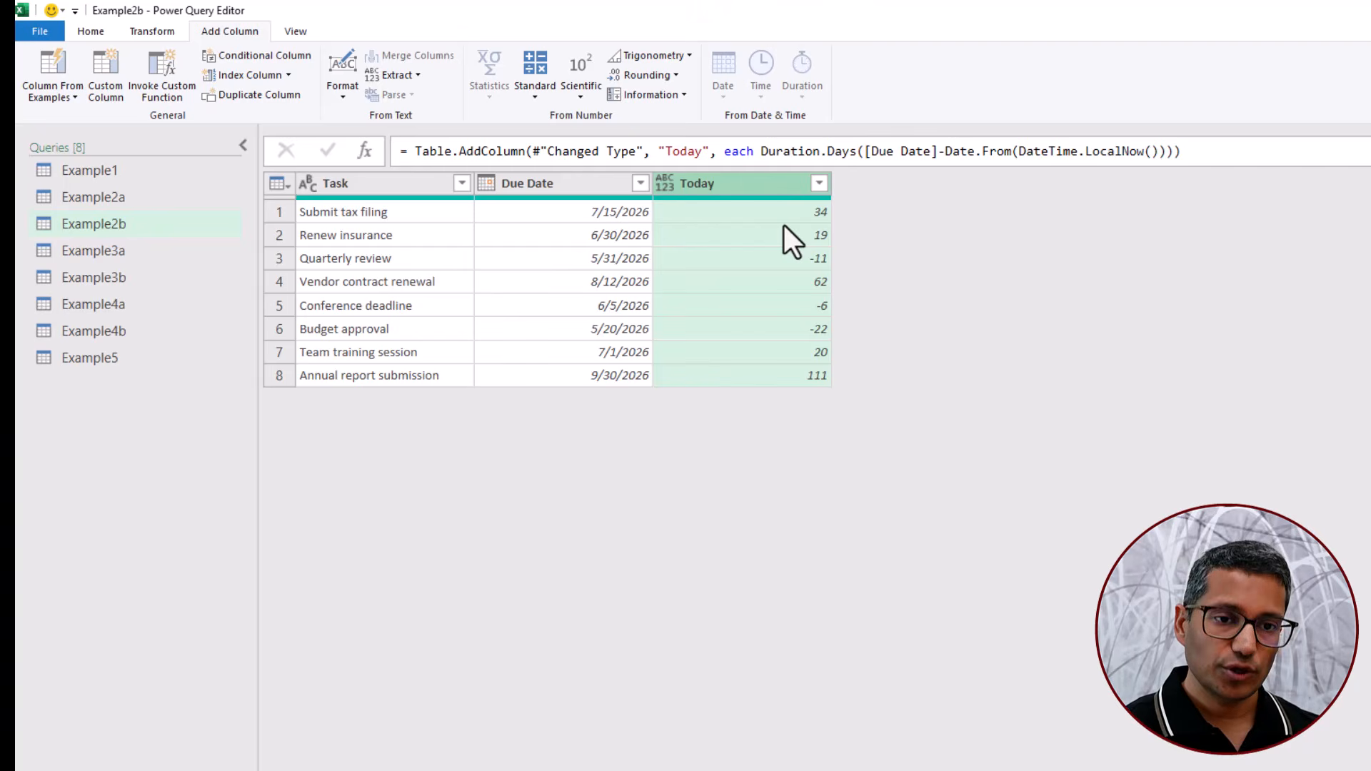
pyautogui.click(761, 259)
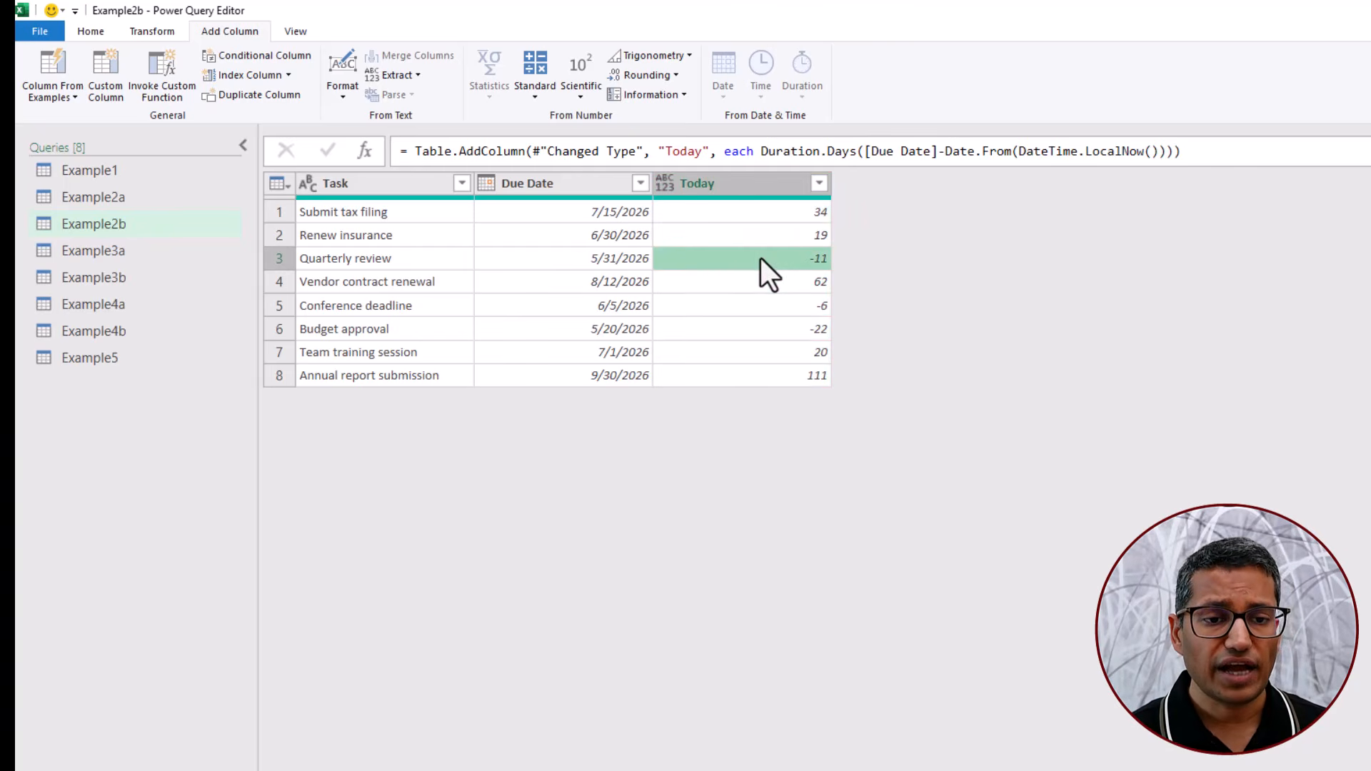
pyautogui.click(608, 260)
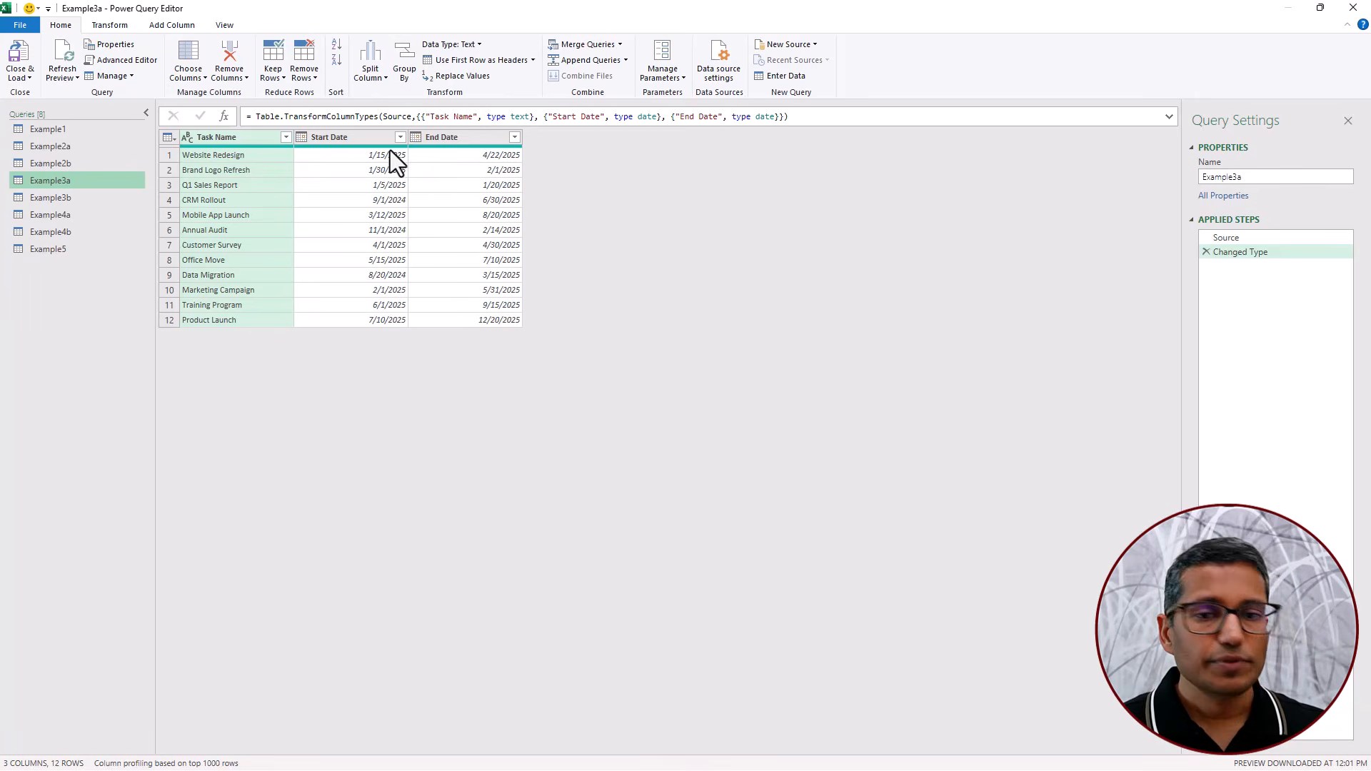
# - In the Example3a query, add a custom column with the formula (Date.Year([End Date]) - Date.Year([Start Date])) * 12 + (Date.Month([End Date]) - Date.Month([Start Date]))
pyautogui.click(176, 26)
pyautogui.click(80, 62)
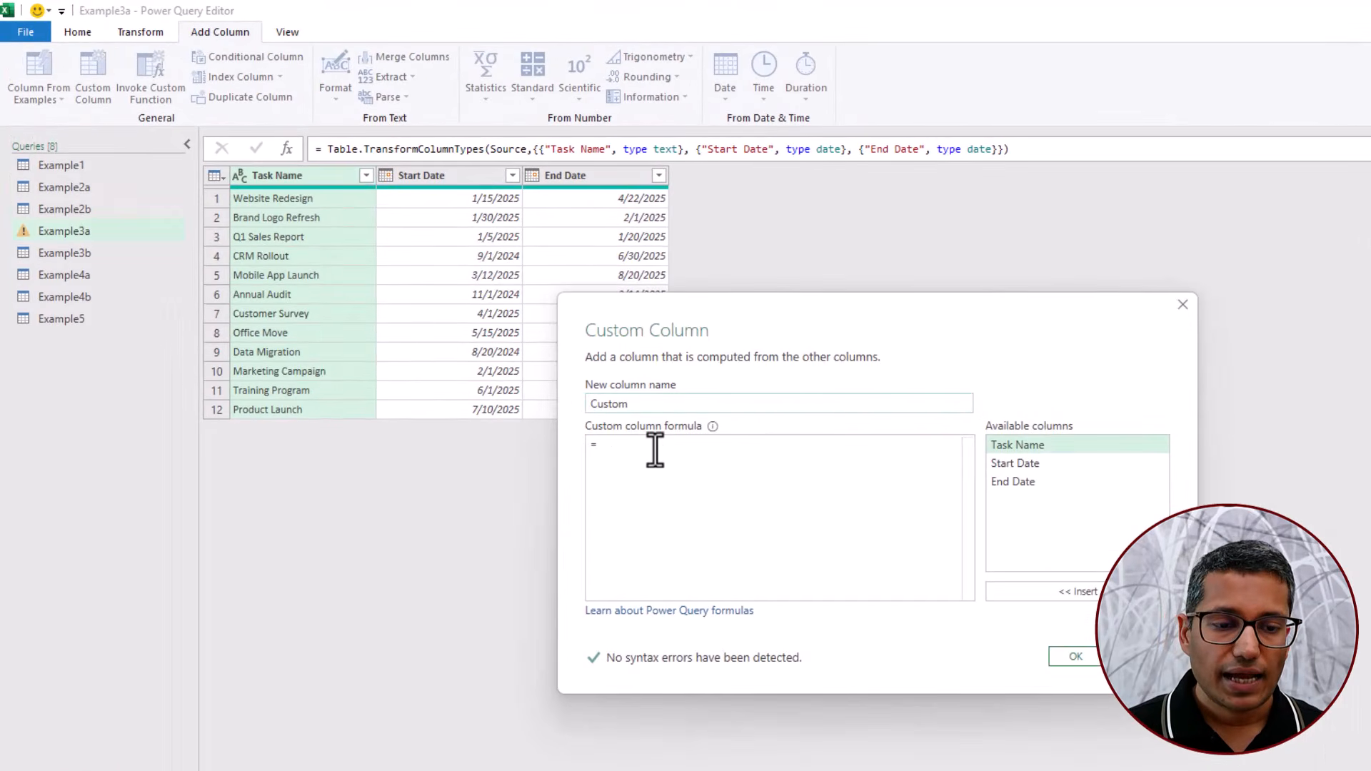
pyautogui.click(655, 450)
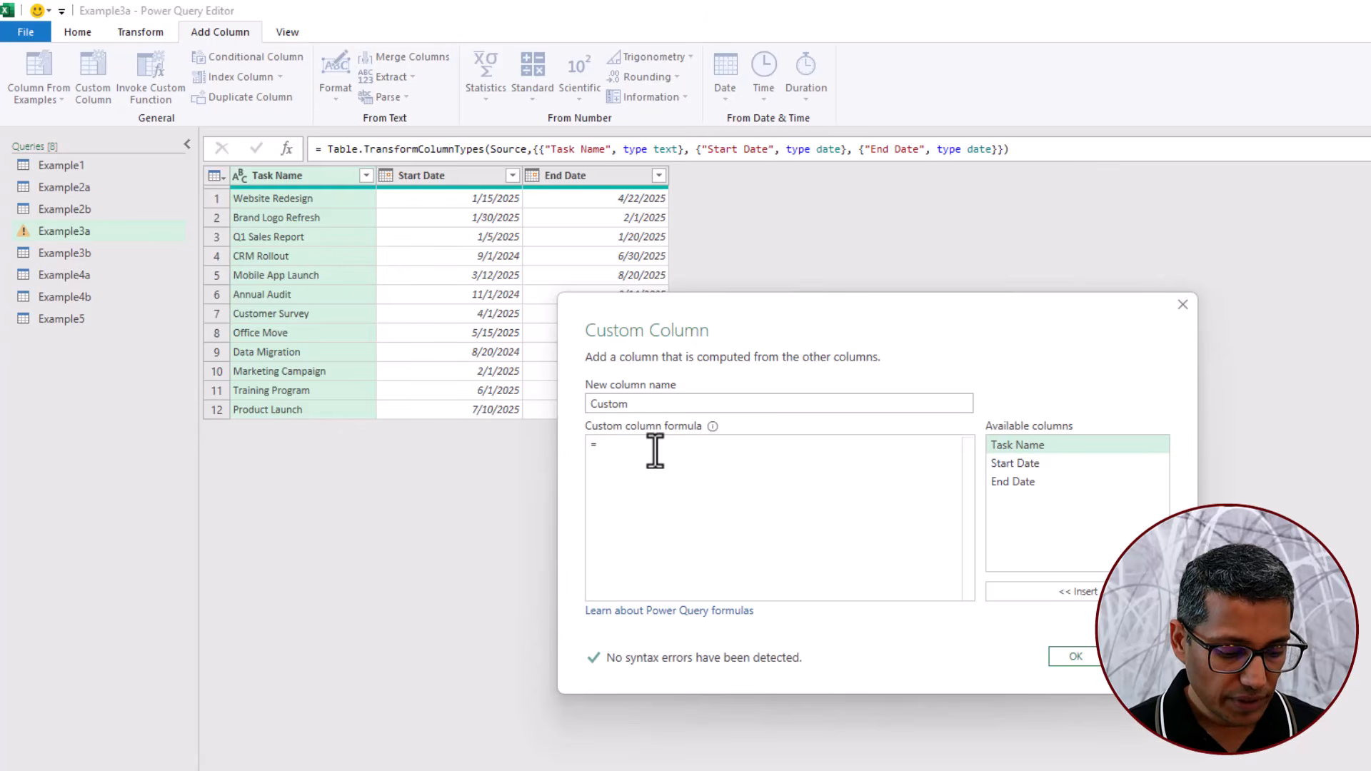
pyautogui.write('(Date.Year([End Date]) - Date.Year([Start Date])) * 12 + (Date.Month([End Date]) - Date.Month([Start Date]))')
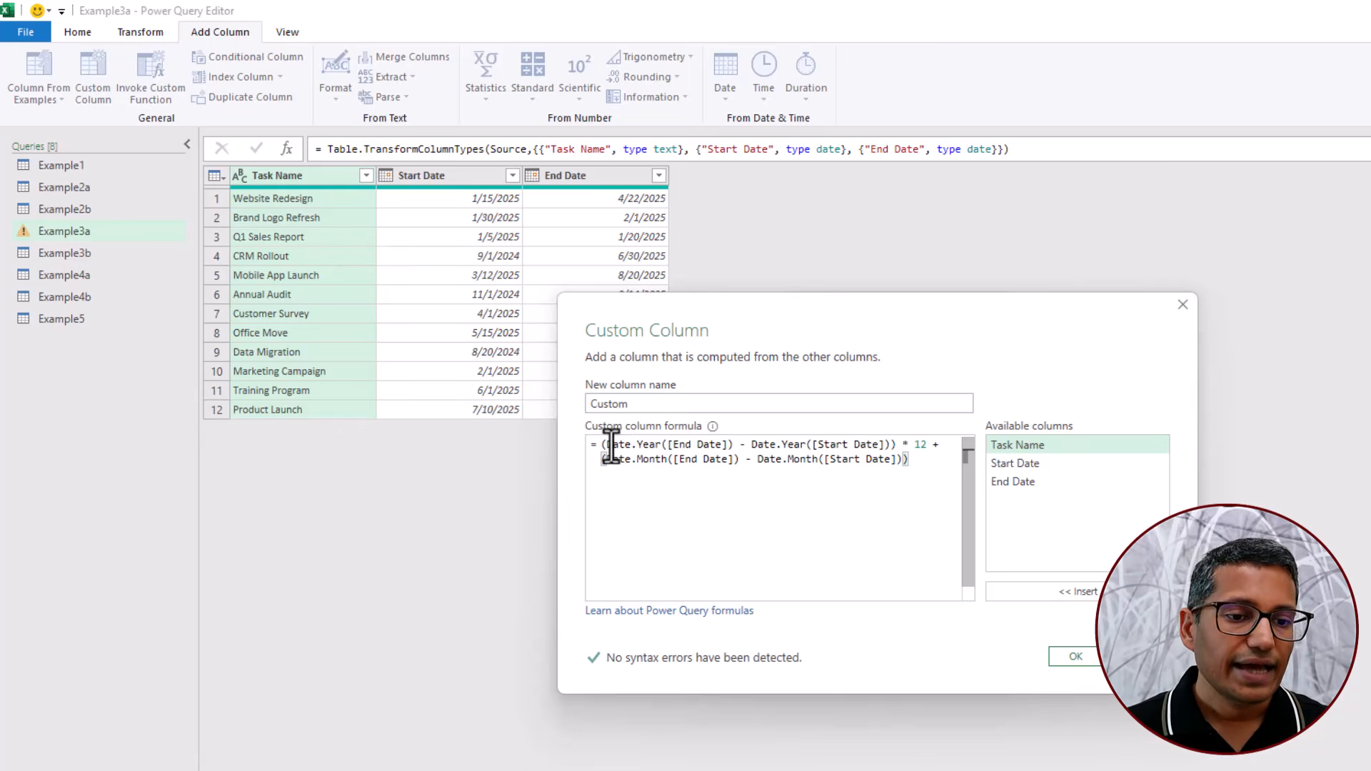
pyautogui.moveTo(824, 437); pyautogui.dragTo(601, 444)
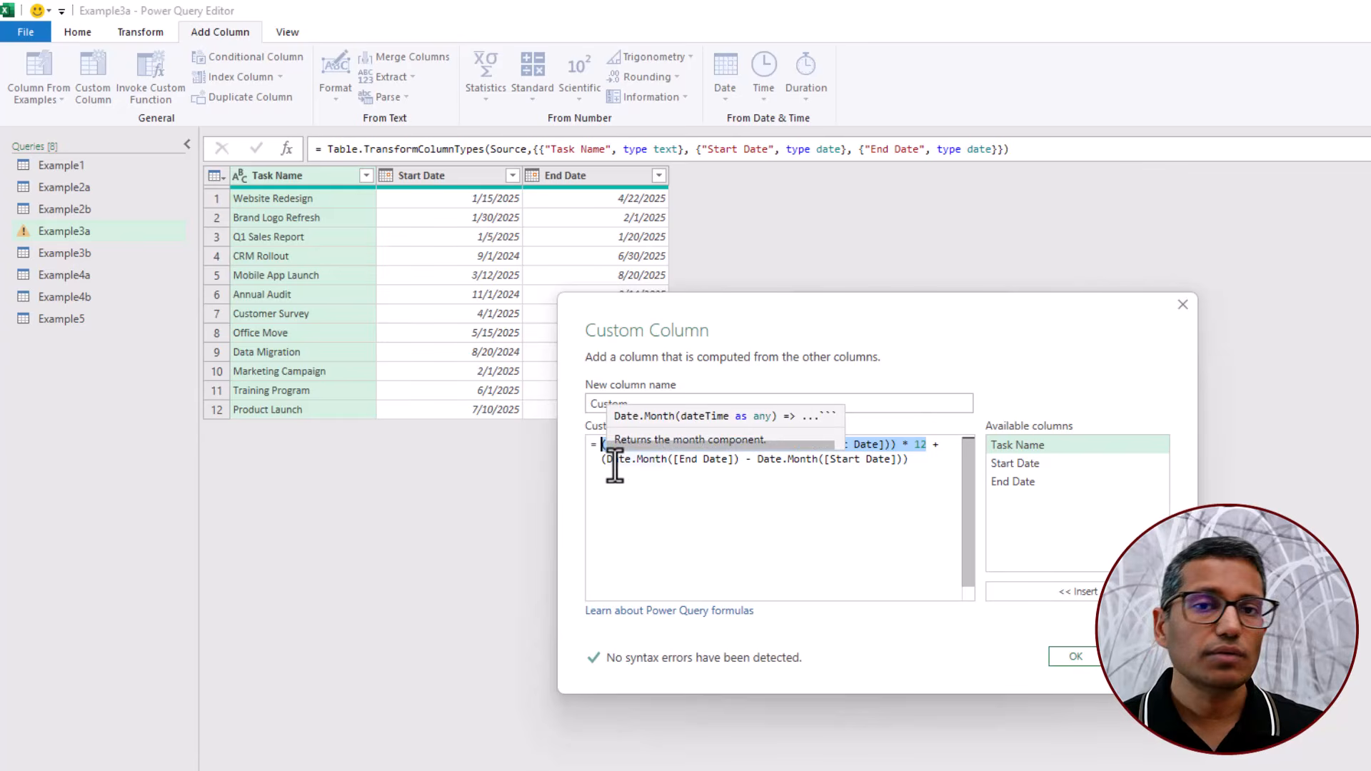
pyautogui.click(672, 463)
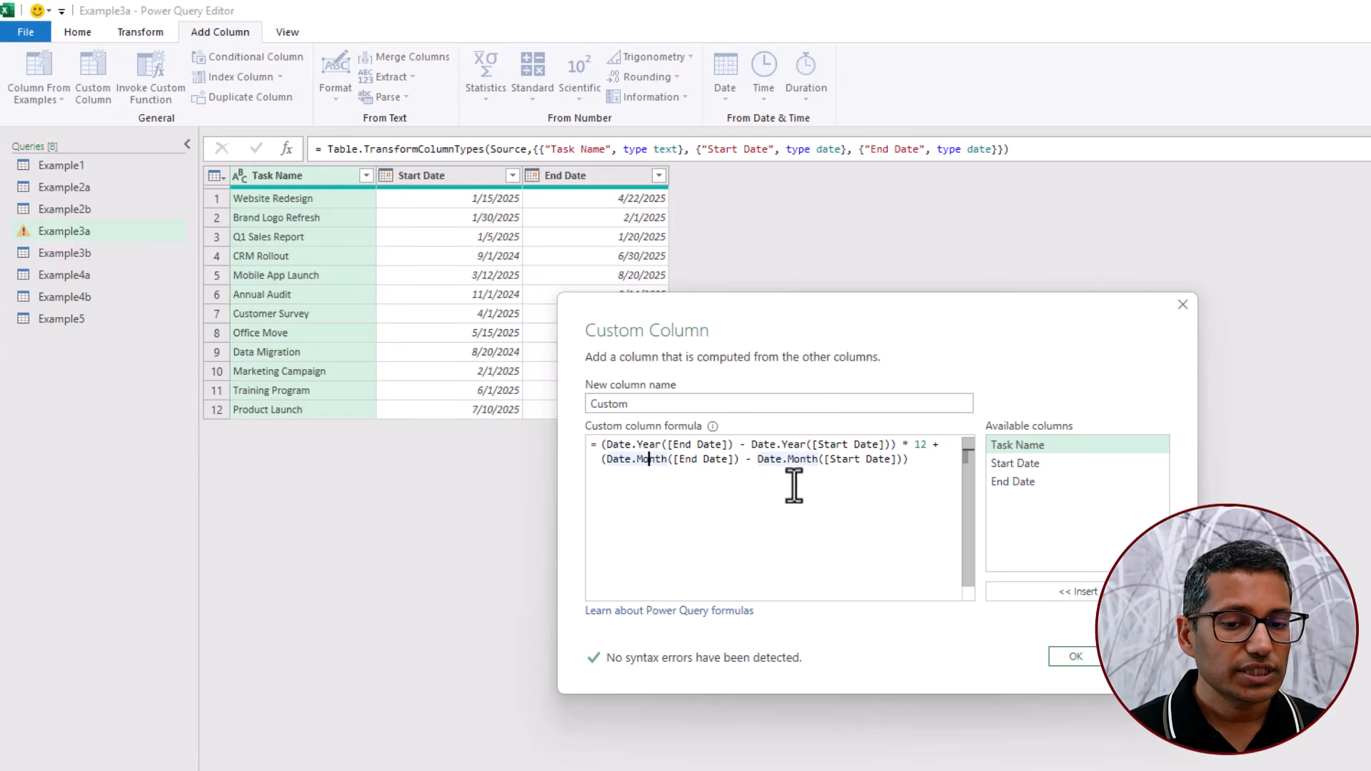
pyautogui.click(1075, 656)
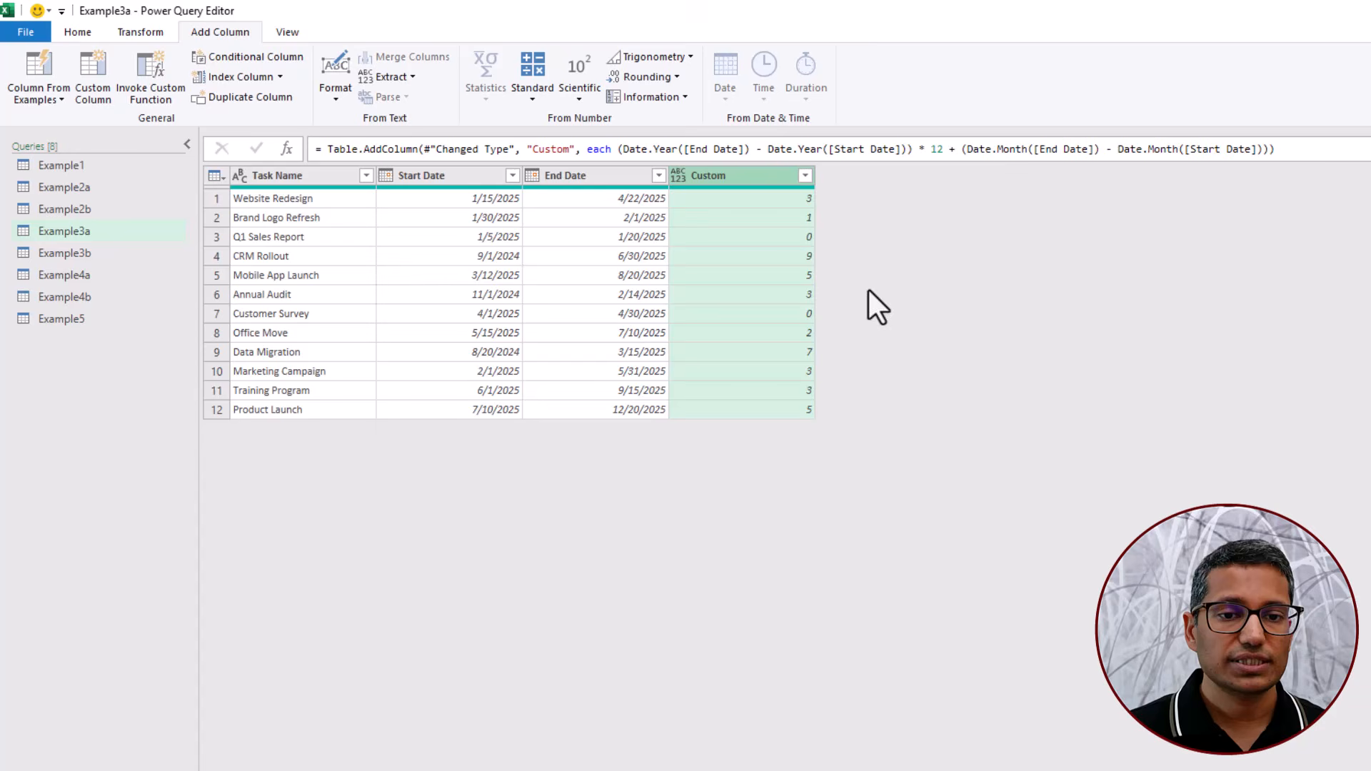
# - Compare the Custom column's month differences with the start and end dates, especially in the Brand Logo Refresh row
pyautogui.click(777, 203)
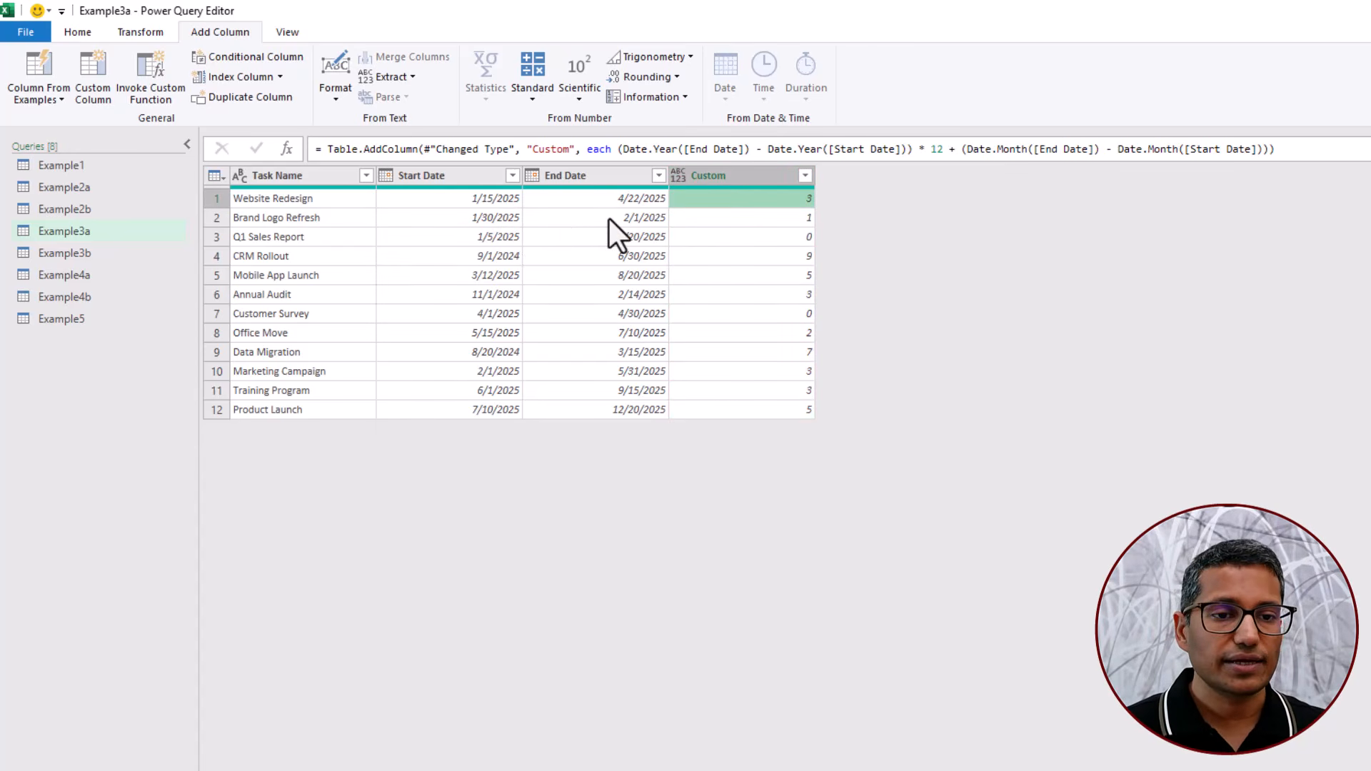
pyautogui.click(705, 219)
pyautogui.click(506, 217)
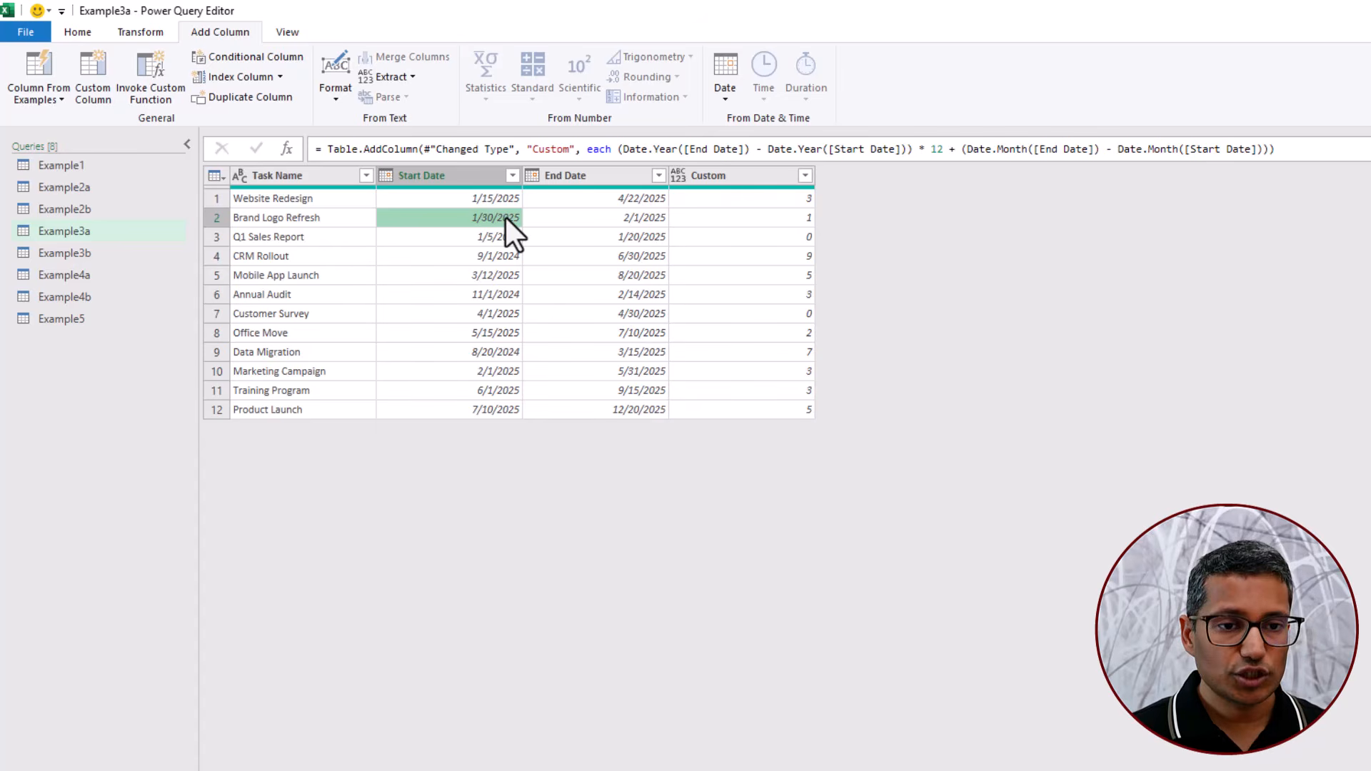
pyautogui.click(588, 218)
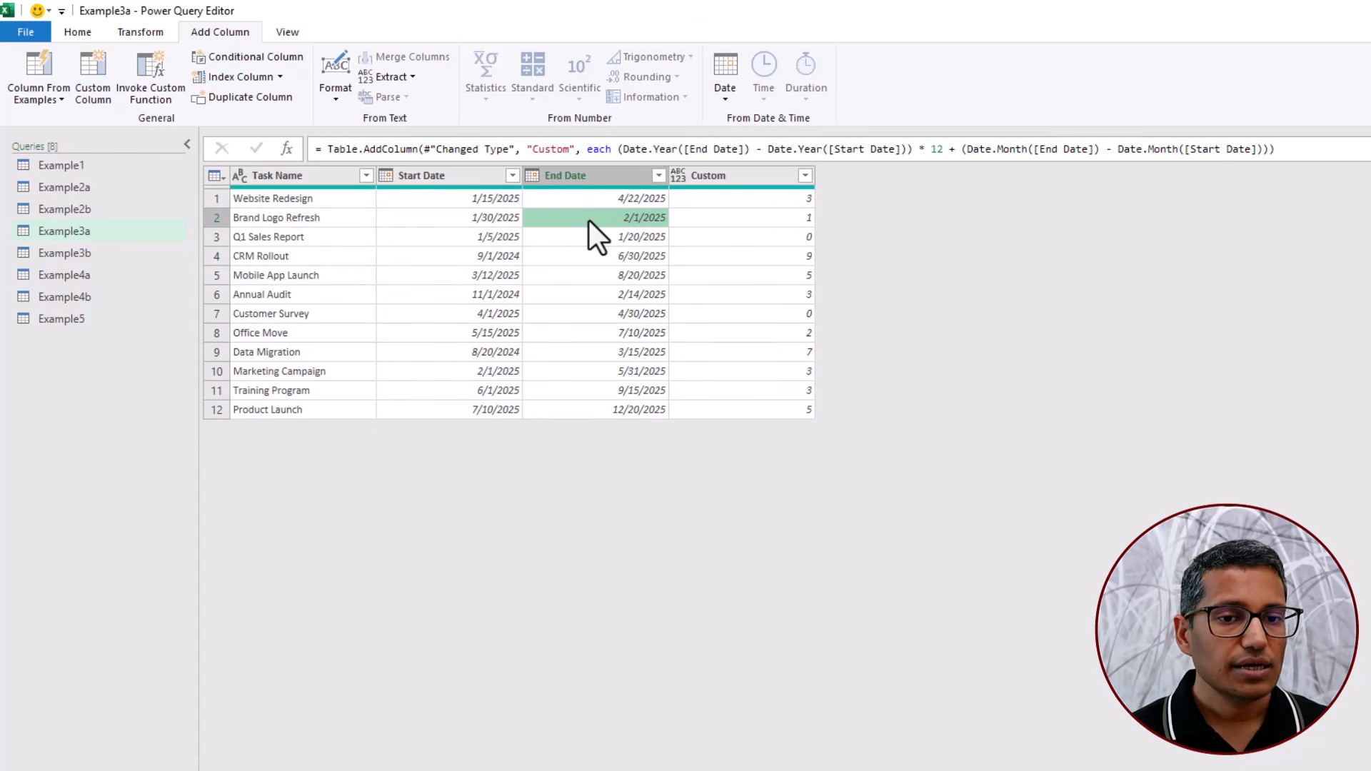
pyautogui.click(699, 219)
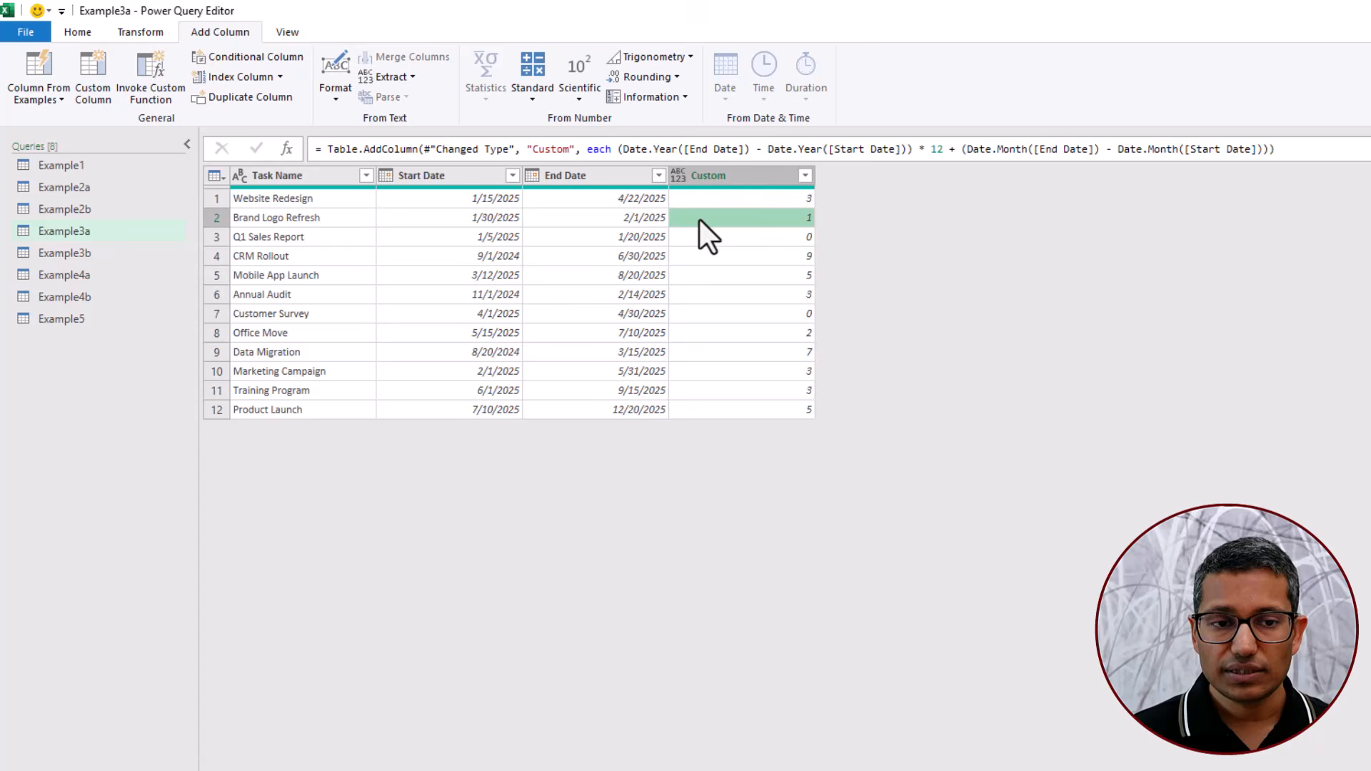
pyautogui.click(511, 219)
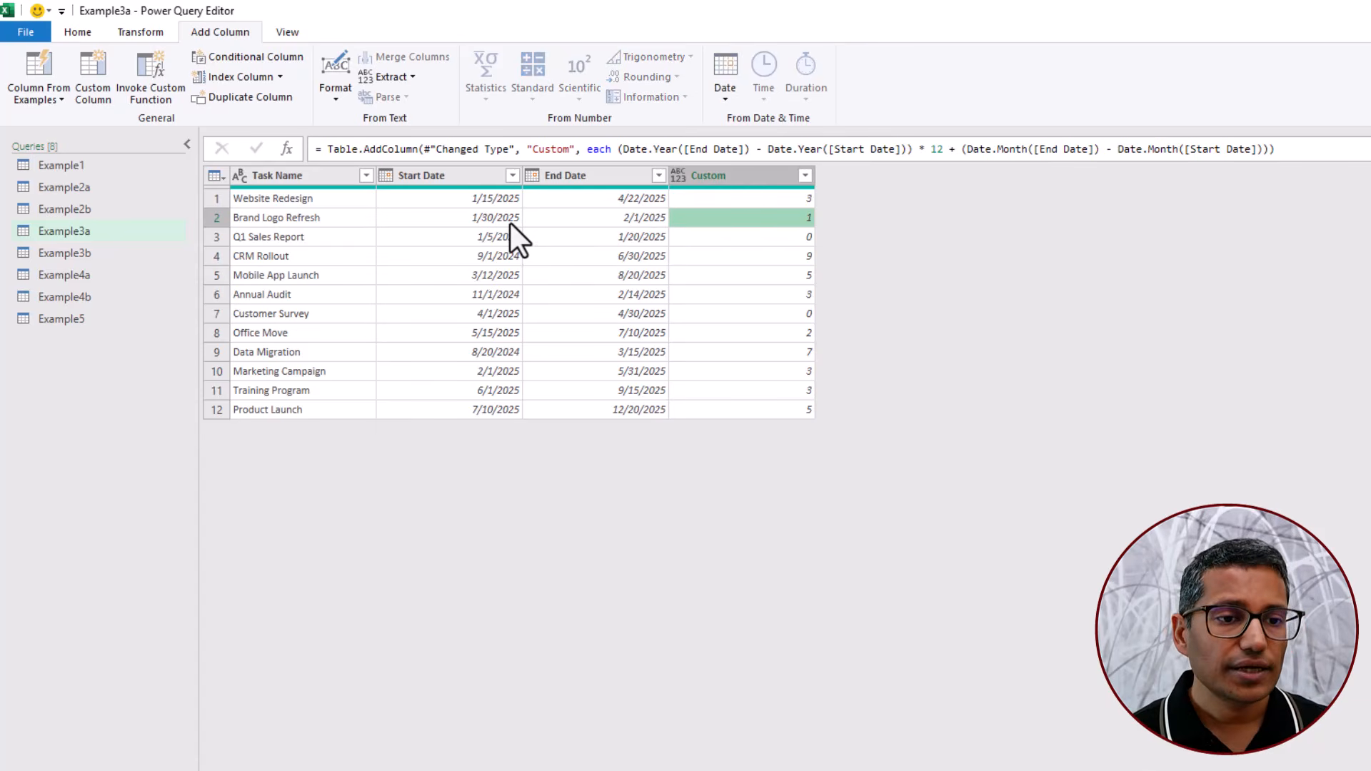
pyautogui.click(573, 222)
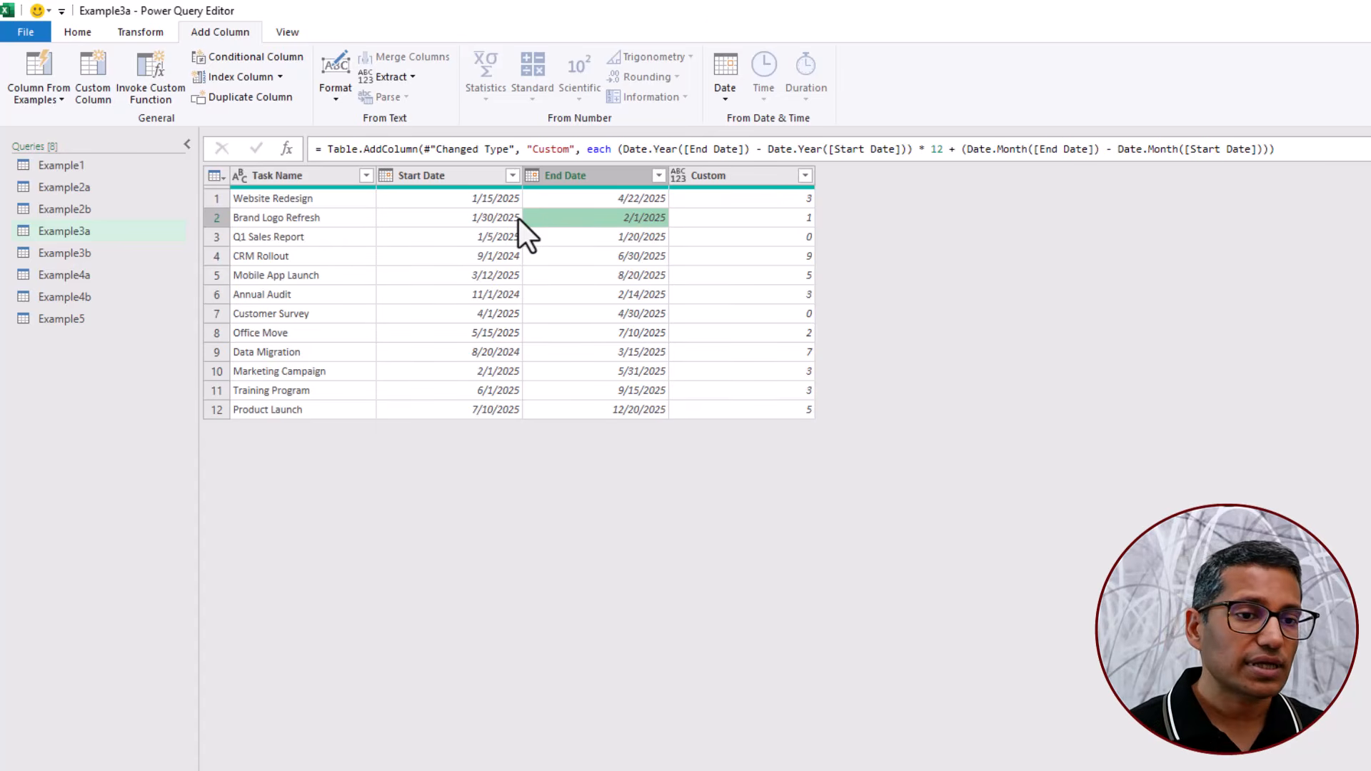
pyautogui.click(497, 221)
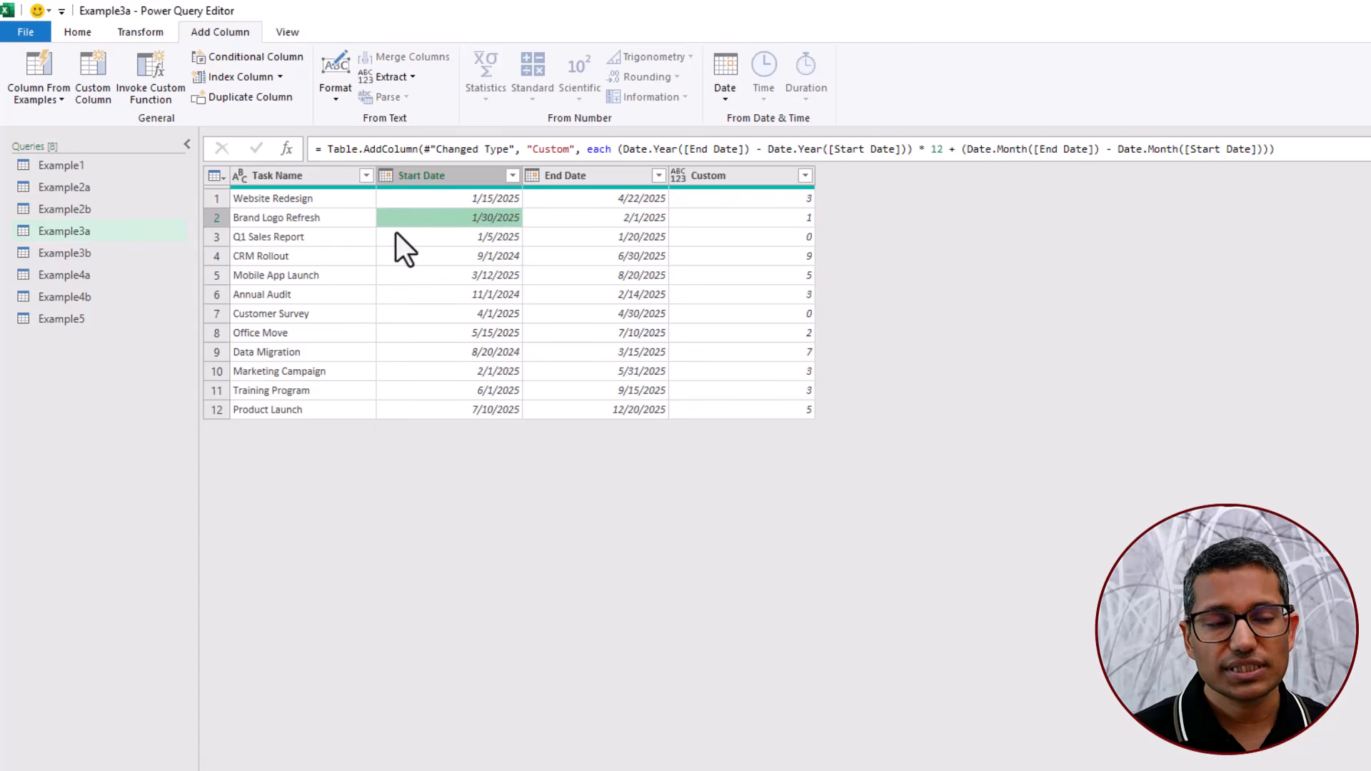
# - In Example3b, start a custom column from the copied let formula whose result is if e < Date.AddMonths(s, m) then m - 1 else m
pyautogui.click(92, 252)
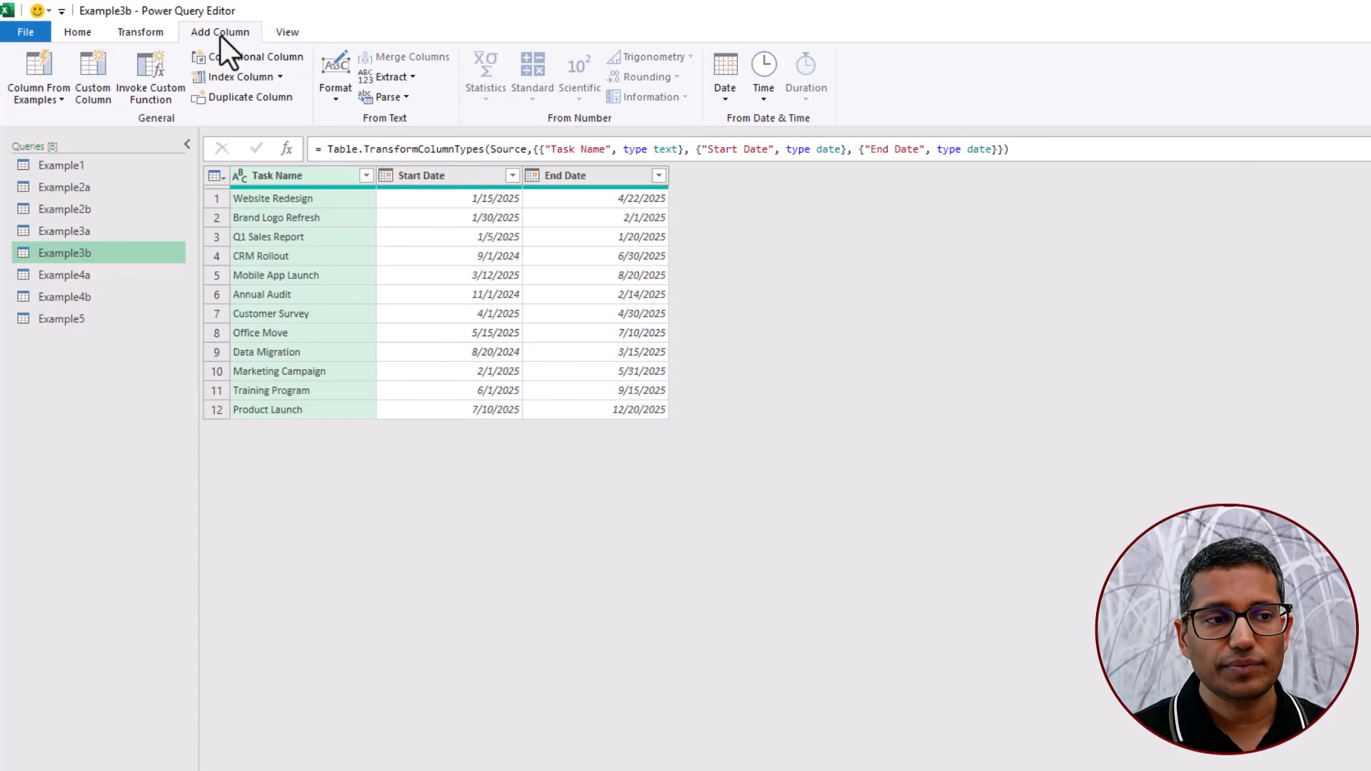
pyautogui.click(97, 92)
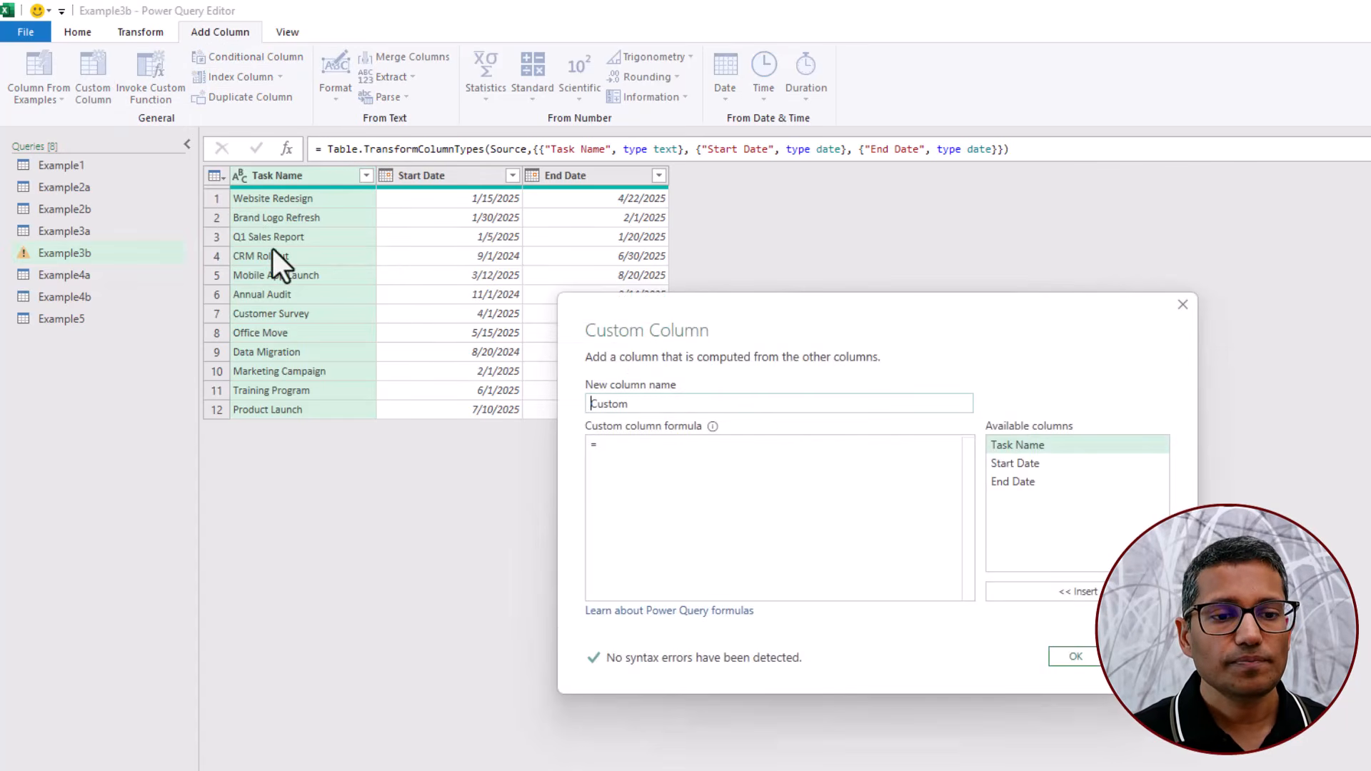
pyautogui.click(629, 445)
pyautogui.press('super+v')
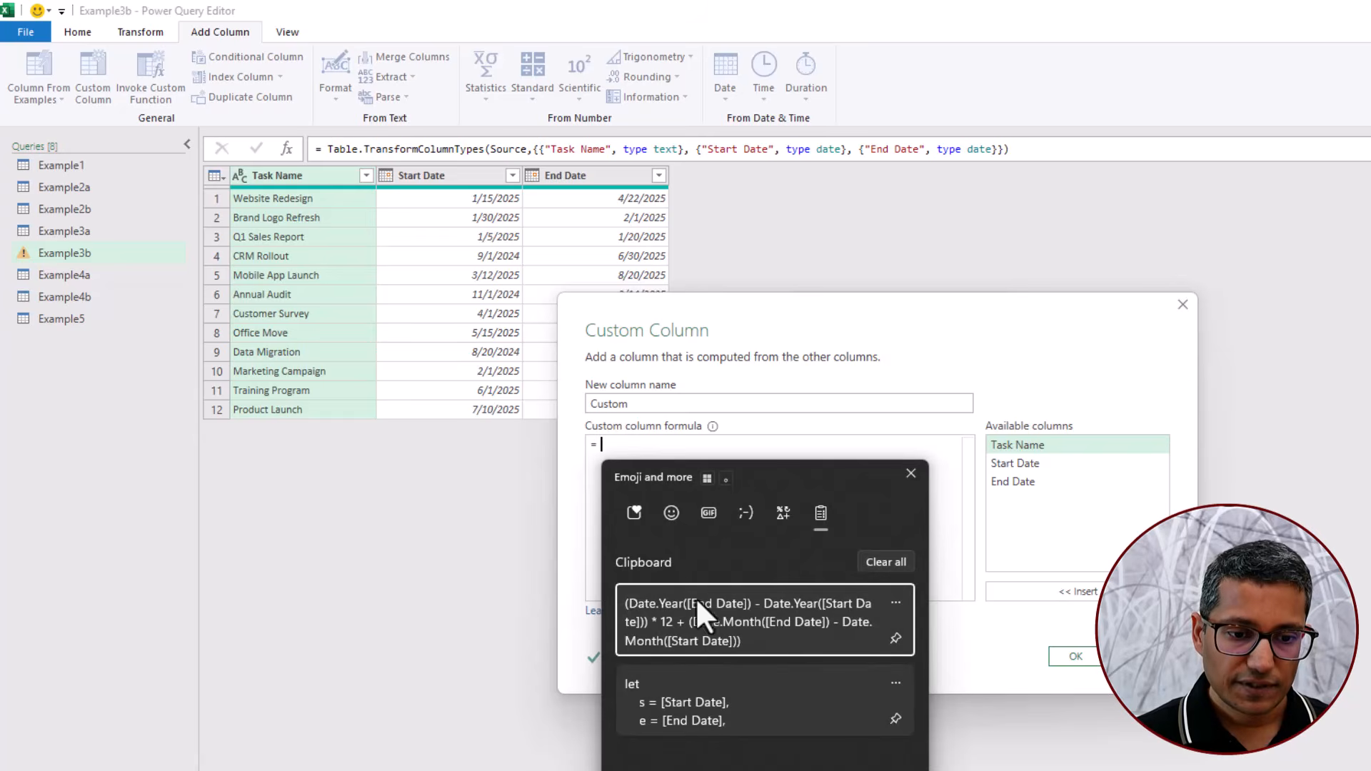
pyautogui.click(723, 714)
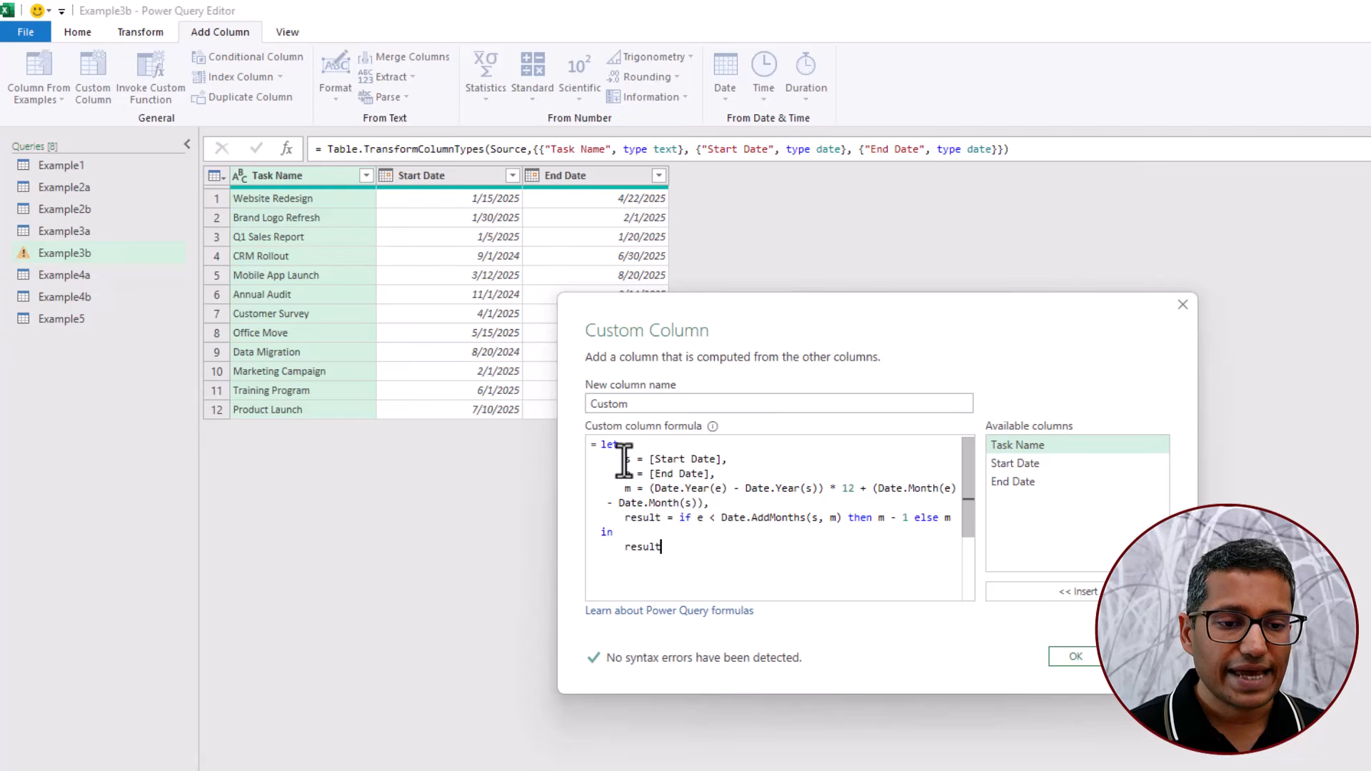
# - Examine the formula's s, e and m definitions, the Date.AddMonths(s, m) comparison and the m - 1 adjustment
pyautogui.moveTo(624, 460); pyautogui.dragTo(633, 489)
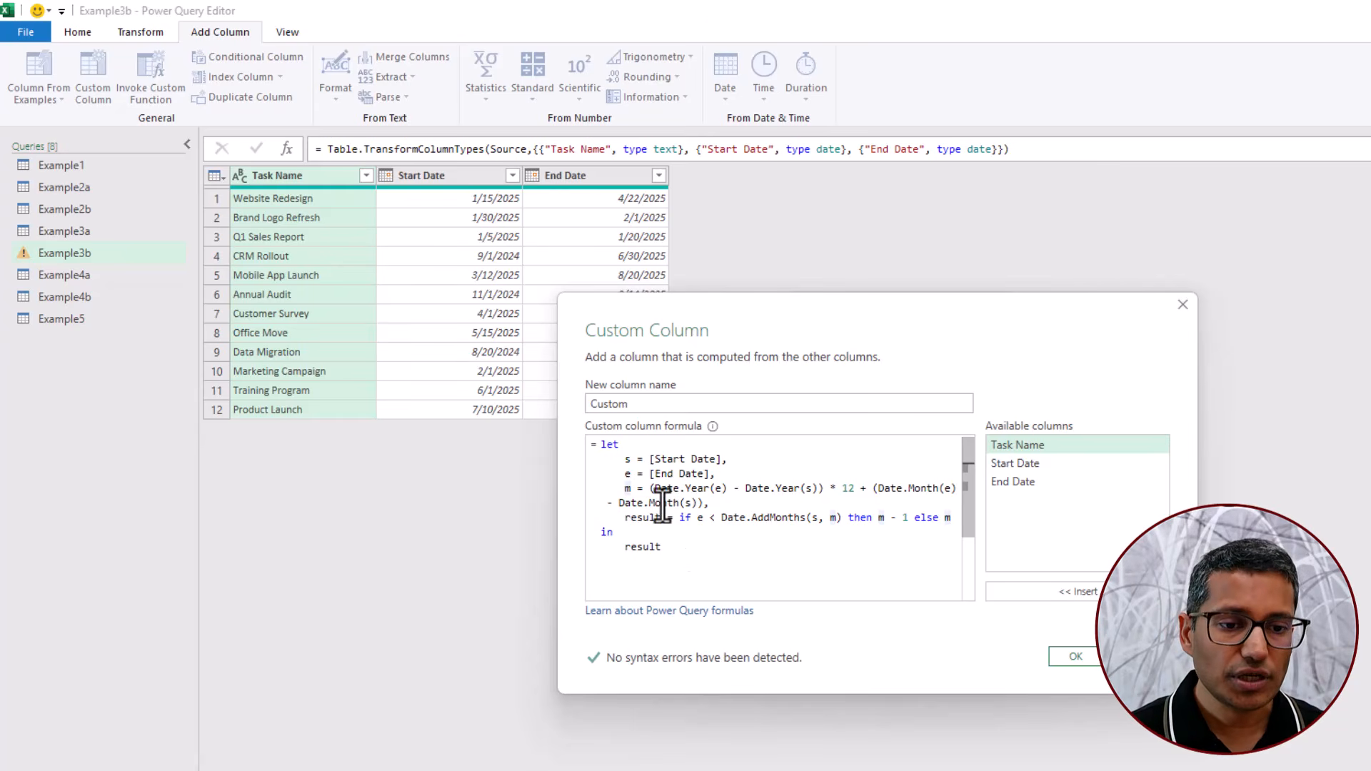
pyautogui.moveTo(685, 489); pyautogui.dragTo(770, 489)
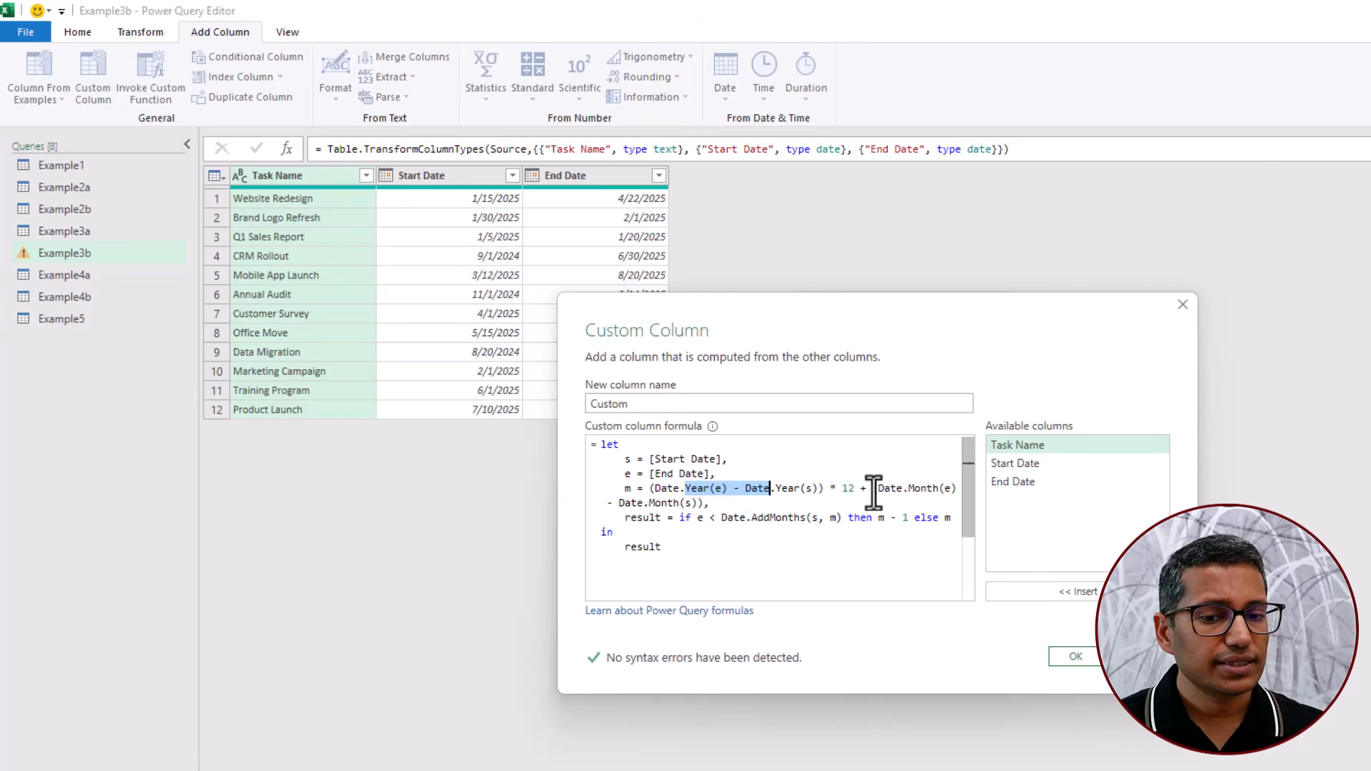
pyautogui.moveTo(880, 489); pyautogui.dragTo(699, 505)
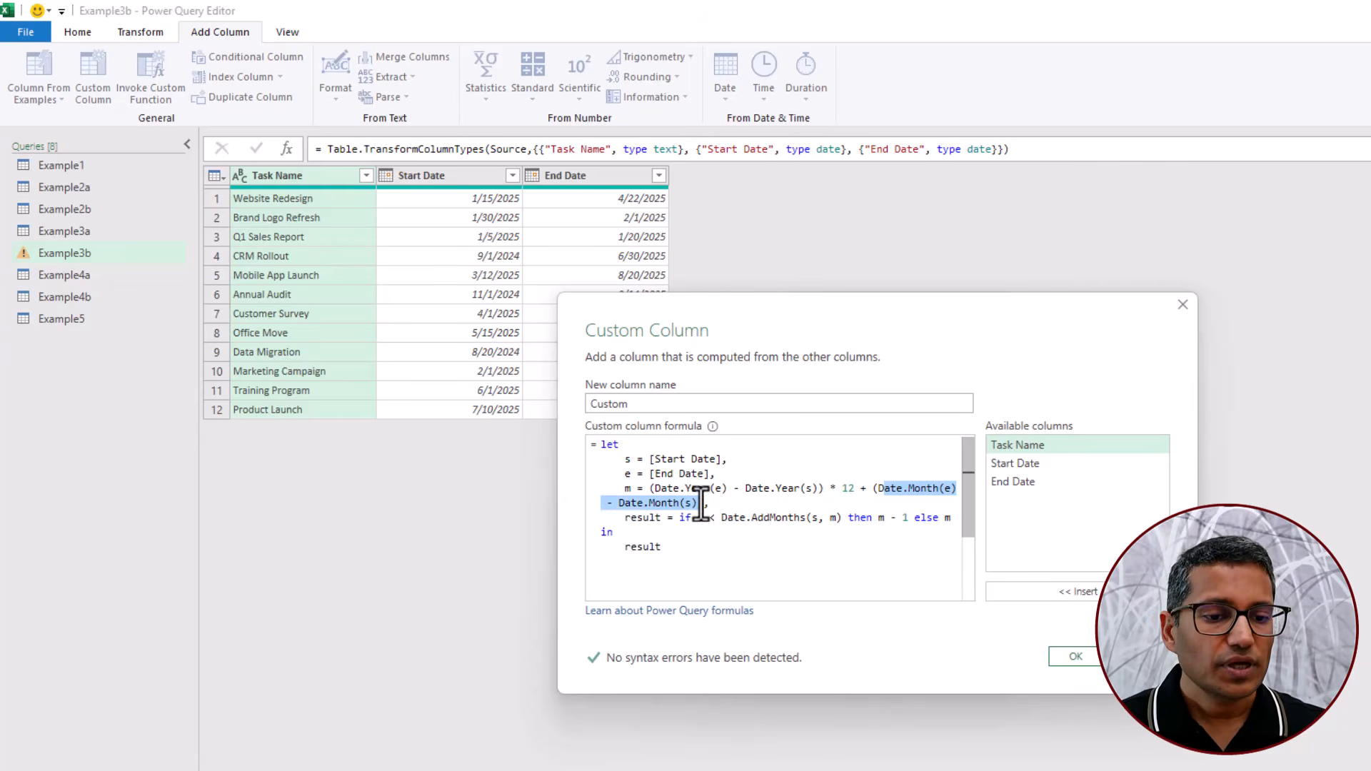
pyautogui.moveTo(650, 489); pyautogui.dragTo(707, 498)
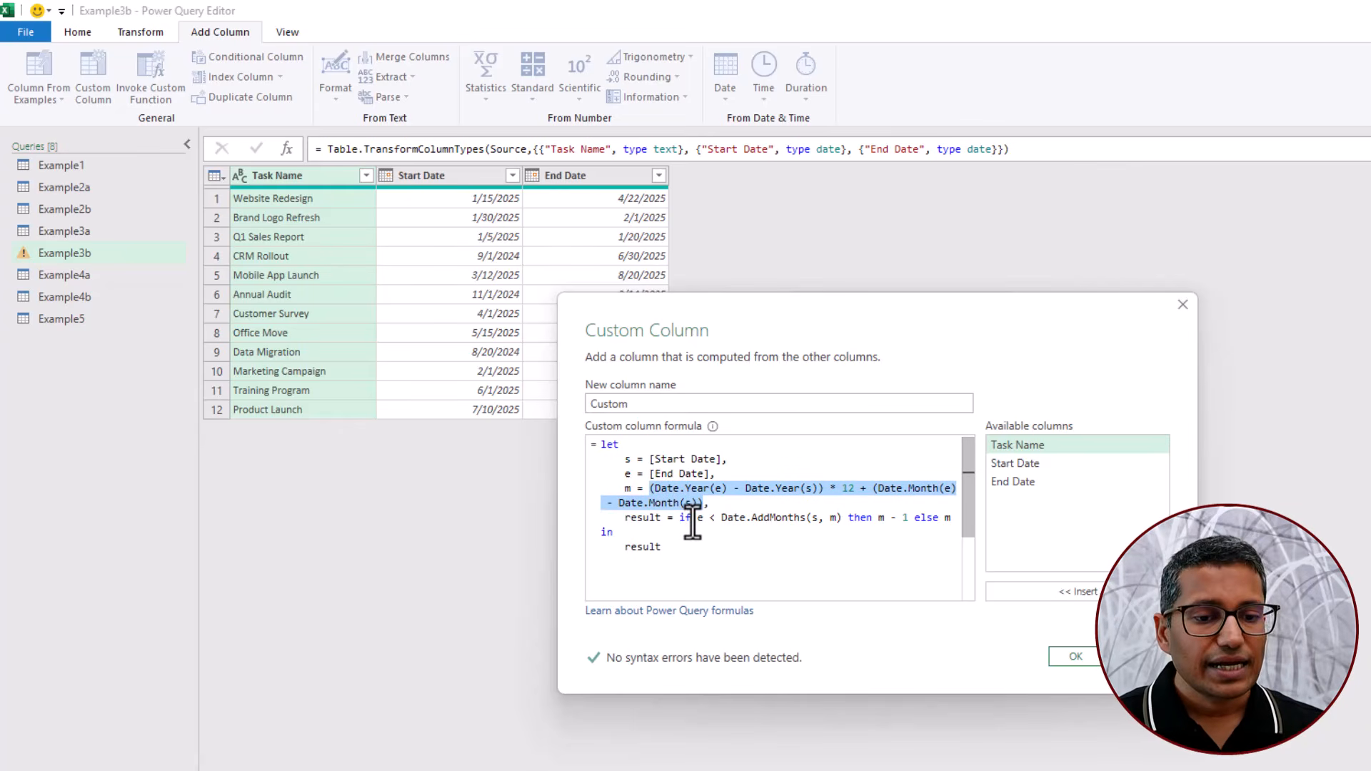
pyautogui.click(689, 518)
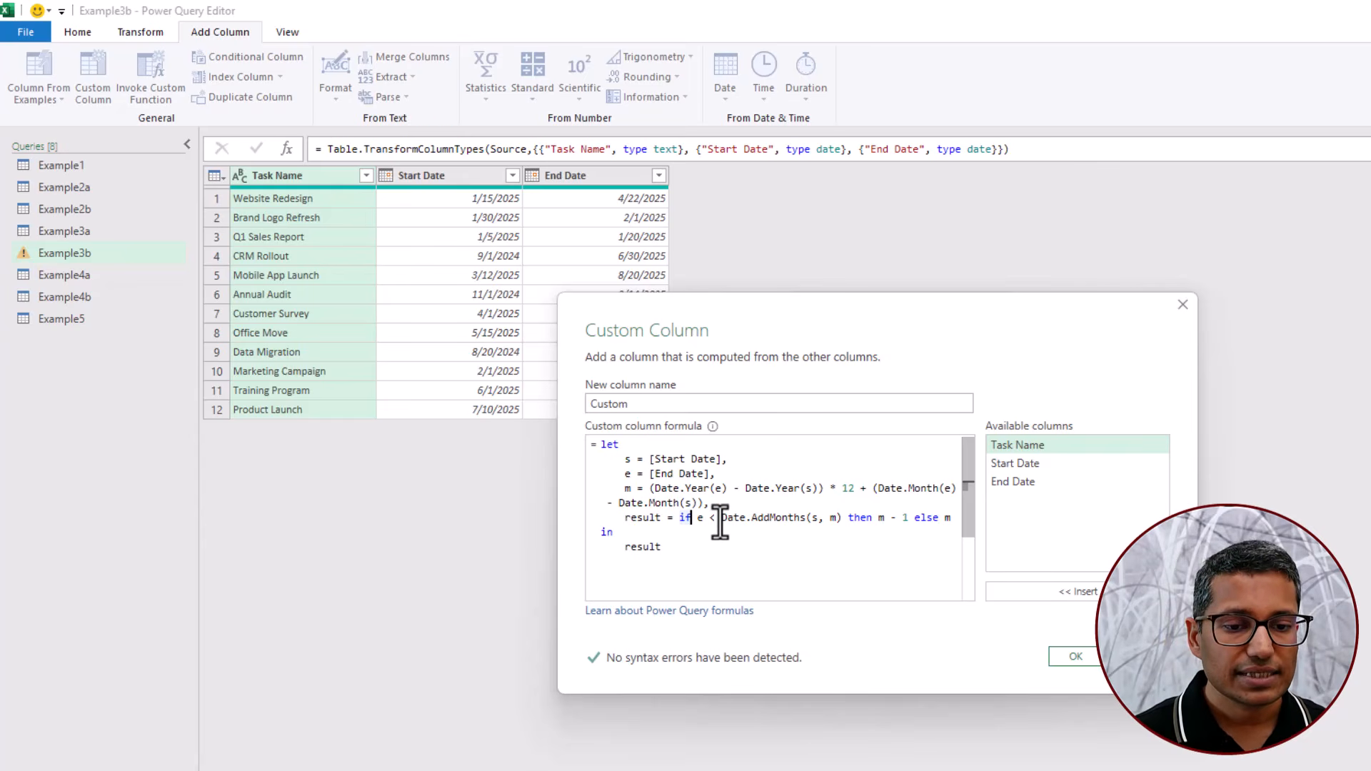
pyautogui.moveTo(721, 518); pyautogui.dragTo(807, 518)
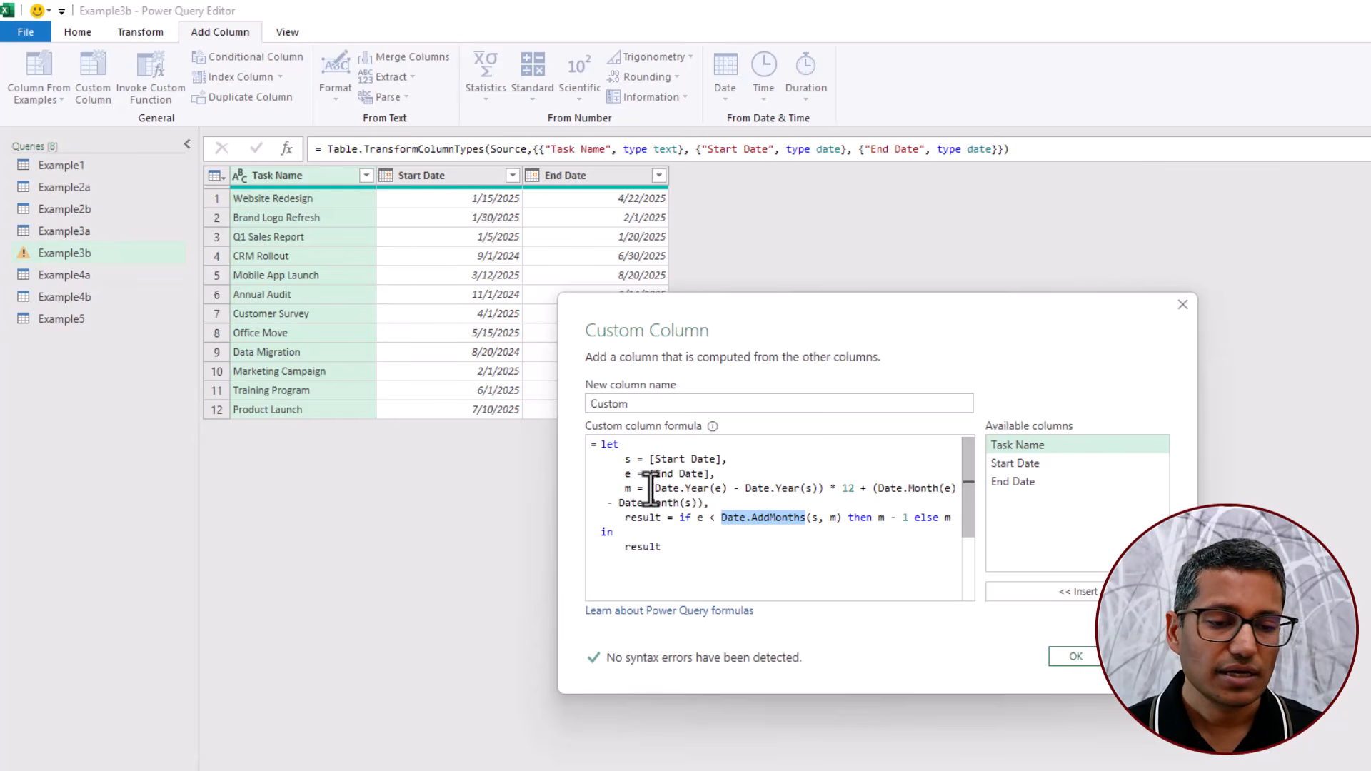
pyautogui.doubleClick(814, 518)
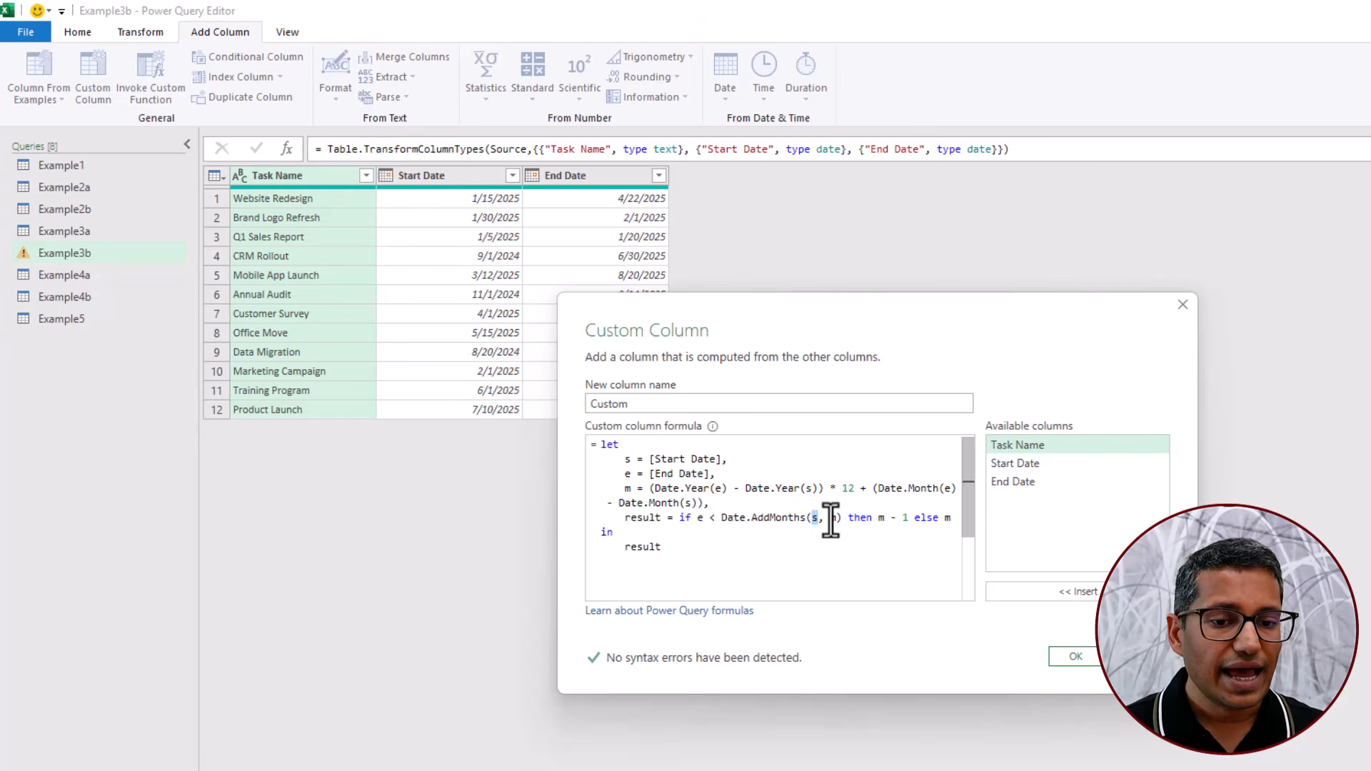
pyautogui.doubleClick(832, 517)
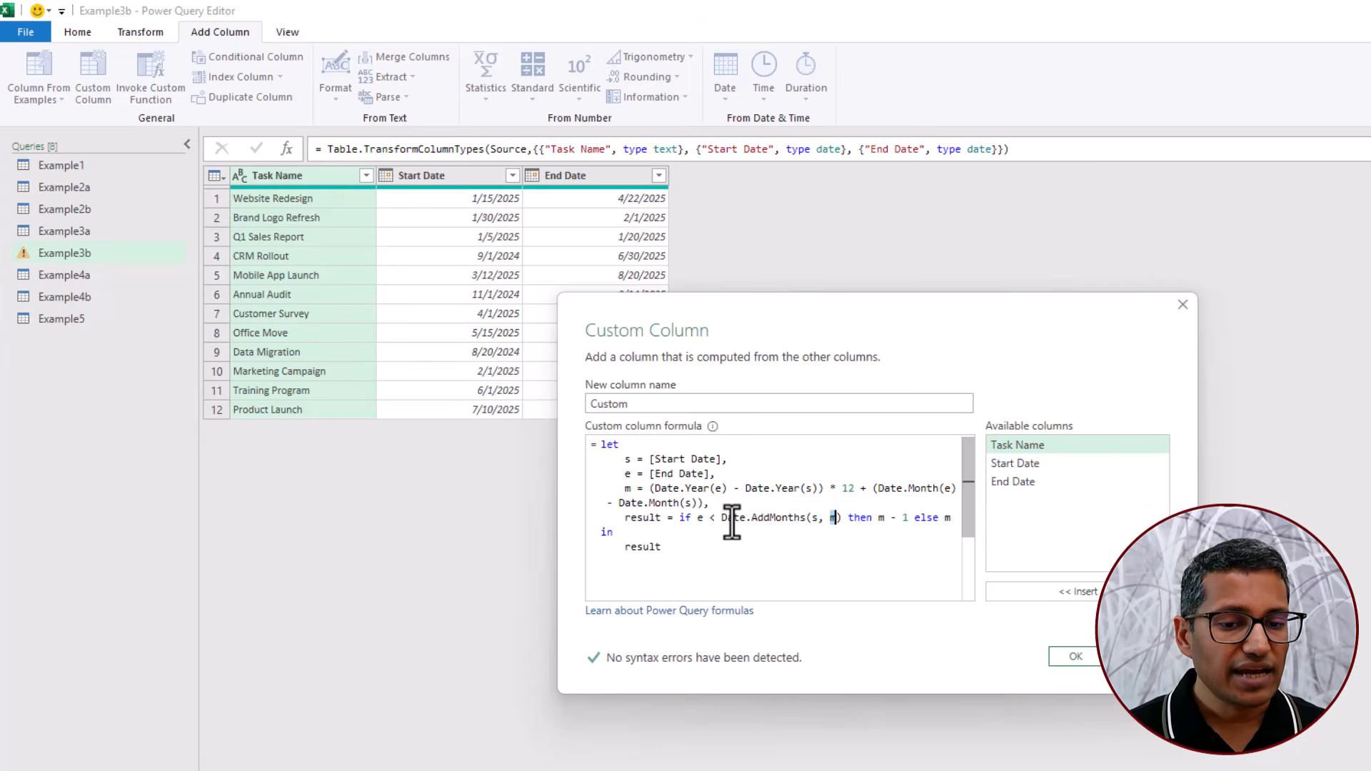
pyautogui.moveTo(801, 516)
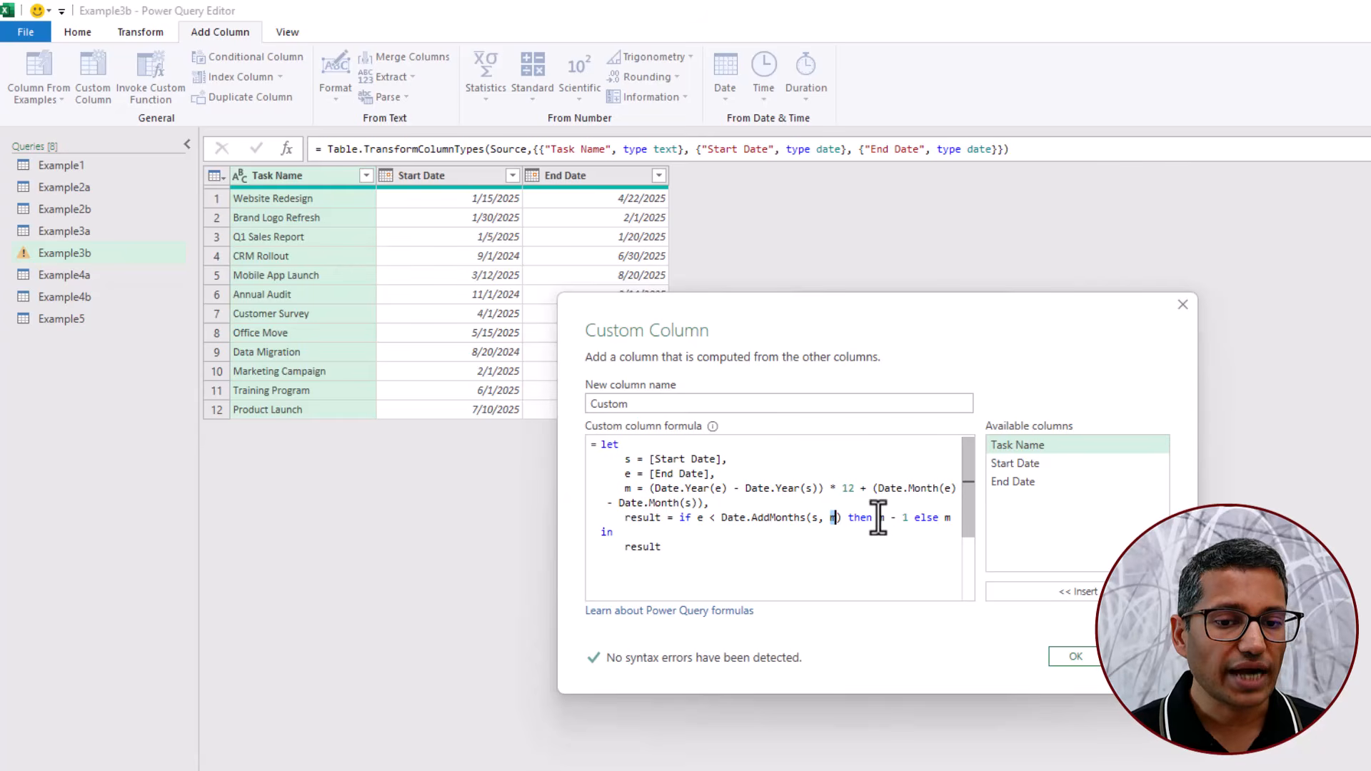
pyautogui.moveTo(878, 517); pyautogui.dragTo(908, 517)
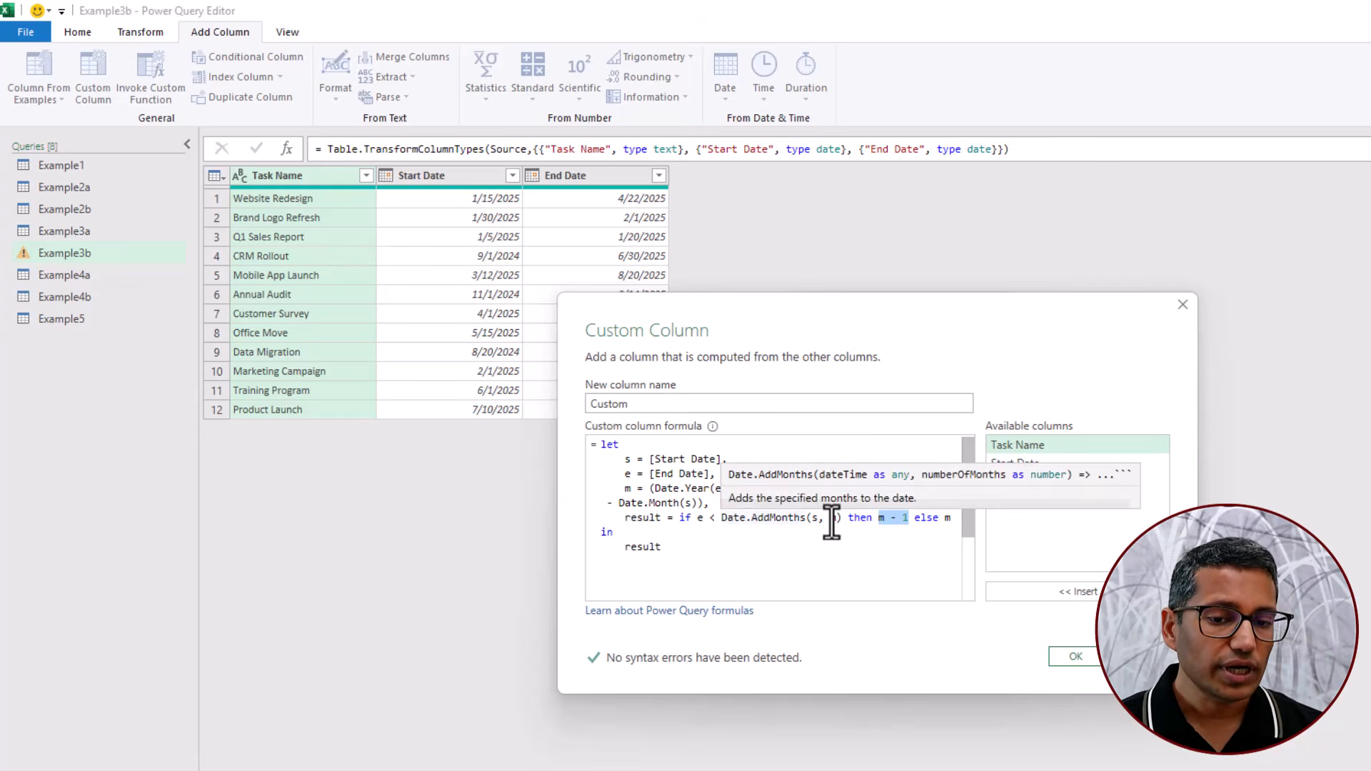
pyautogui.click(882, 518)
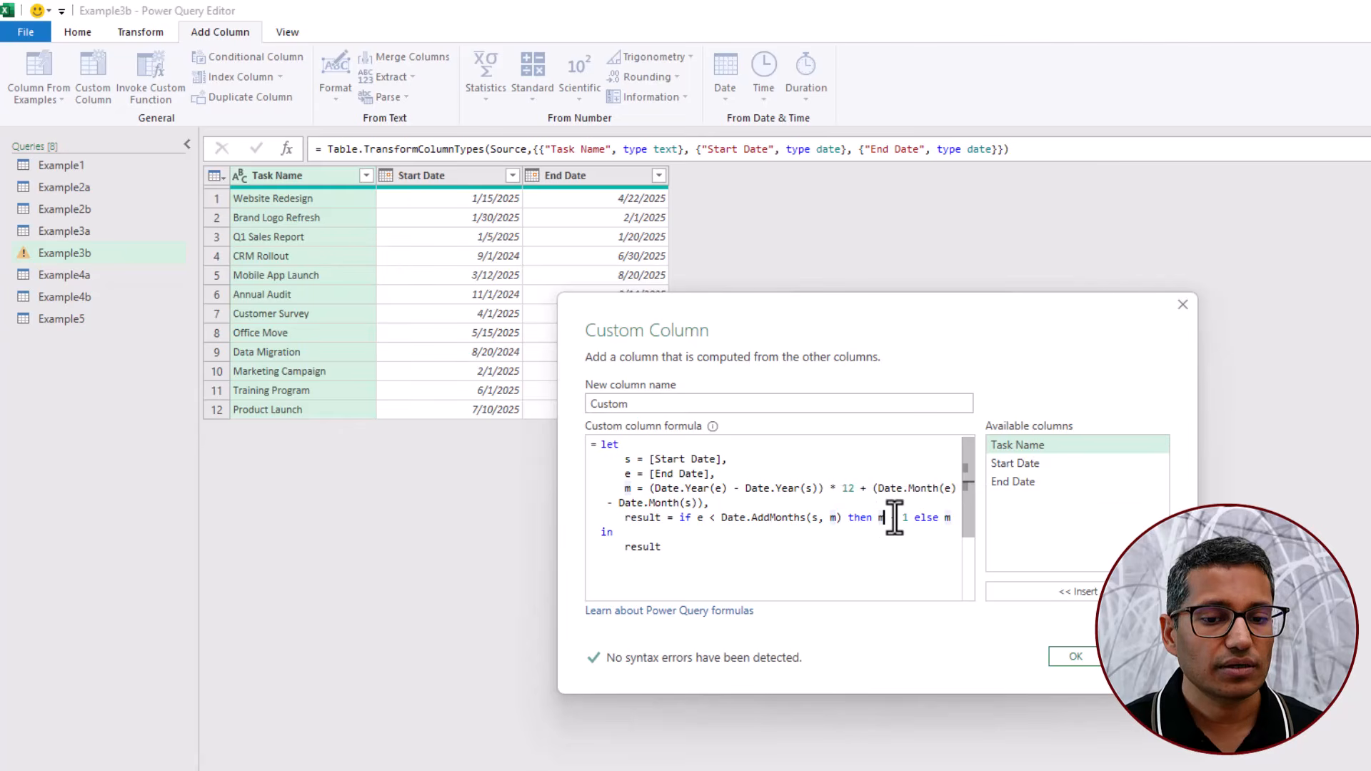
pyautogui.doubleClick(881, 519)
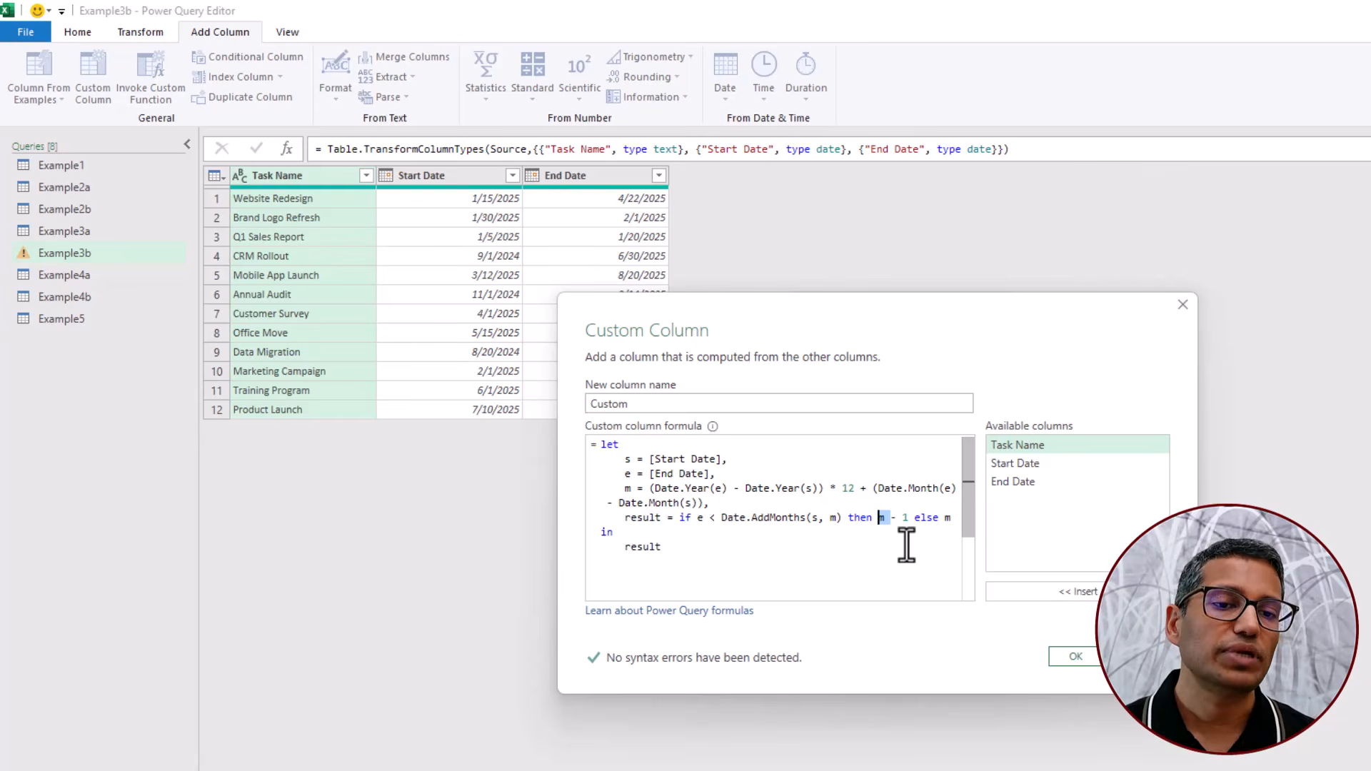
# - Apply the custom column and compare the Brand Logo Refresh row's start and end dates with its month difference
pyautogui.click(1073, 655)
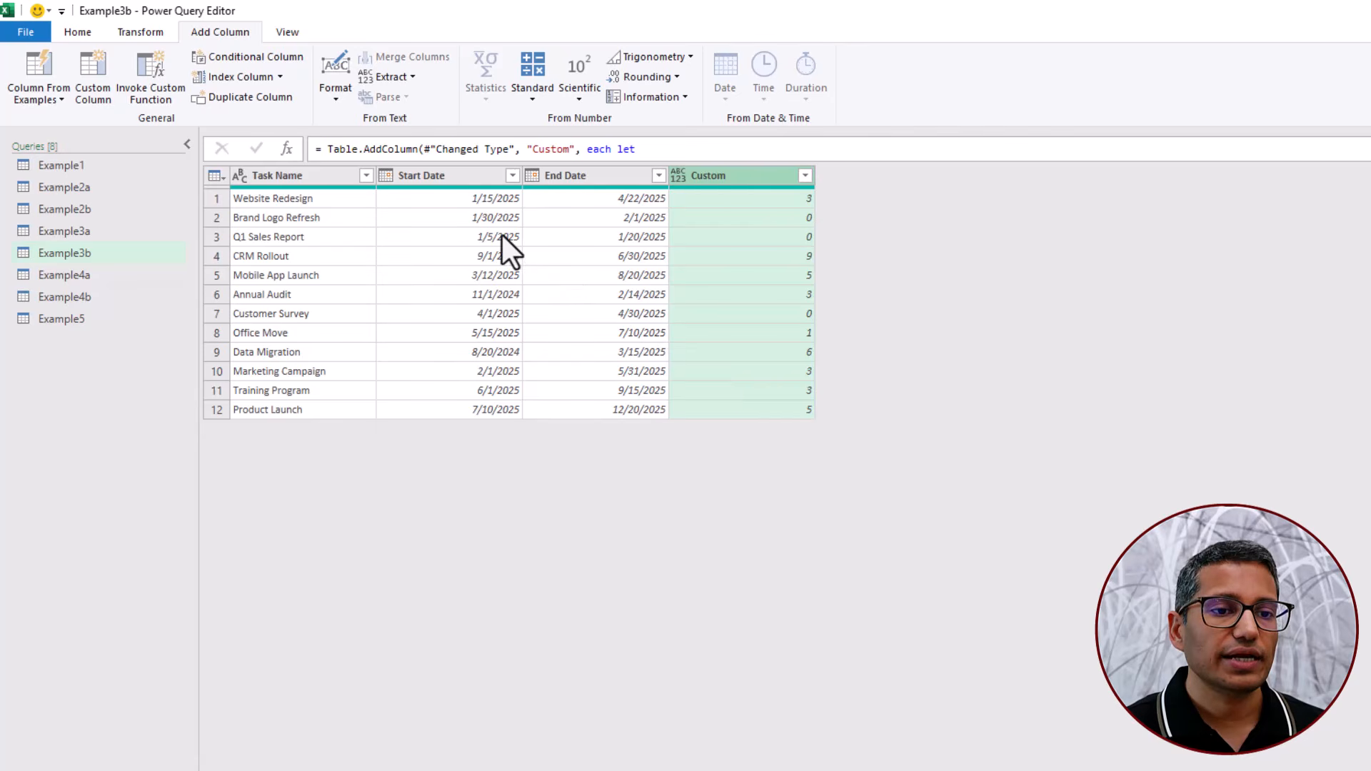
pyautogui.click(512, 217)
pyautogui.click(607, 218)
pyautogui.click(723, 221)
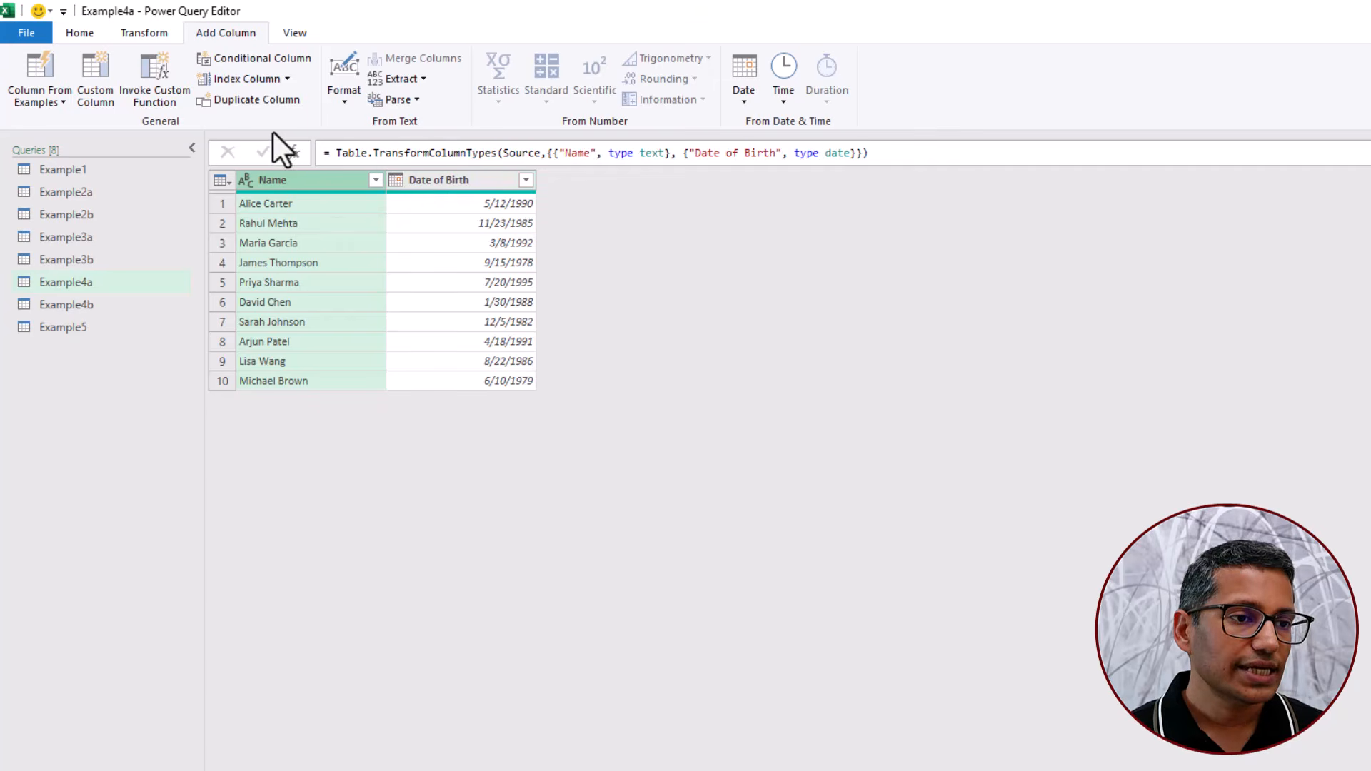
# - Start a custom column in the Example4a query and name it Years
pyautogui.click(104, 82)
pyautogui.doubleClick(766, 414)
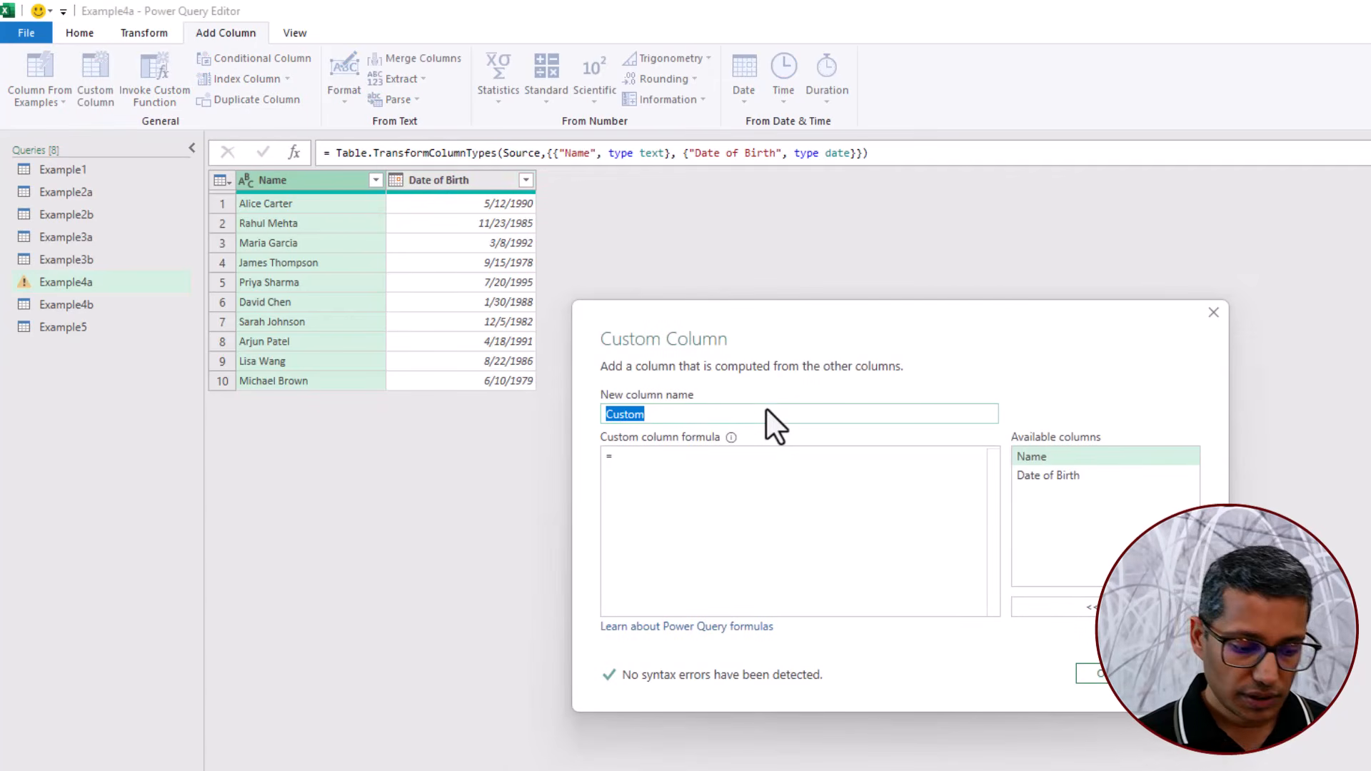
pyautogui.write('years')
pyautogui.press('Home')
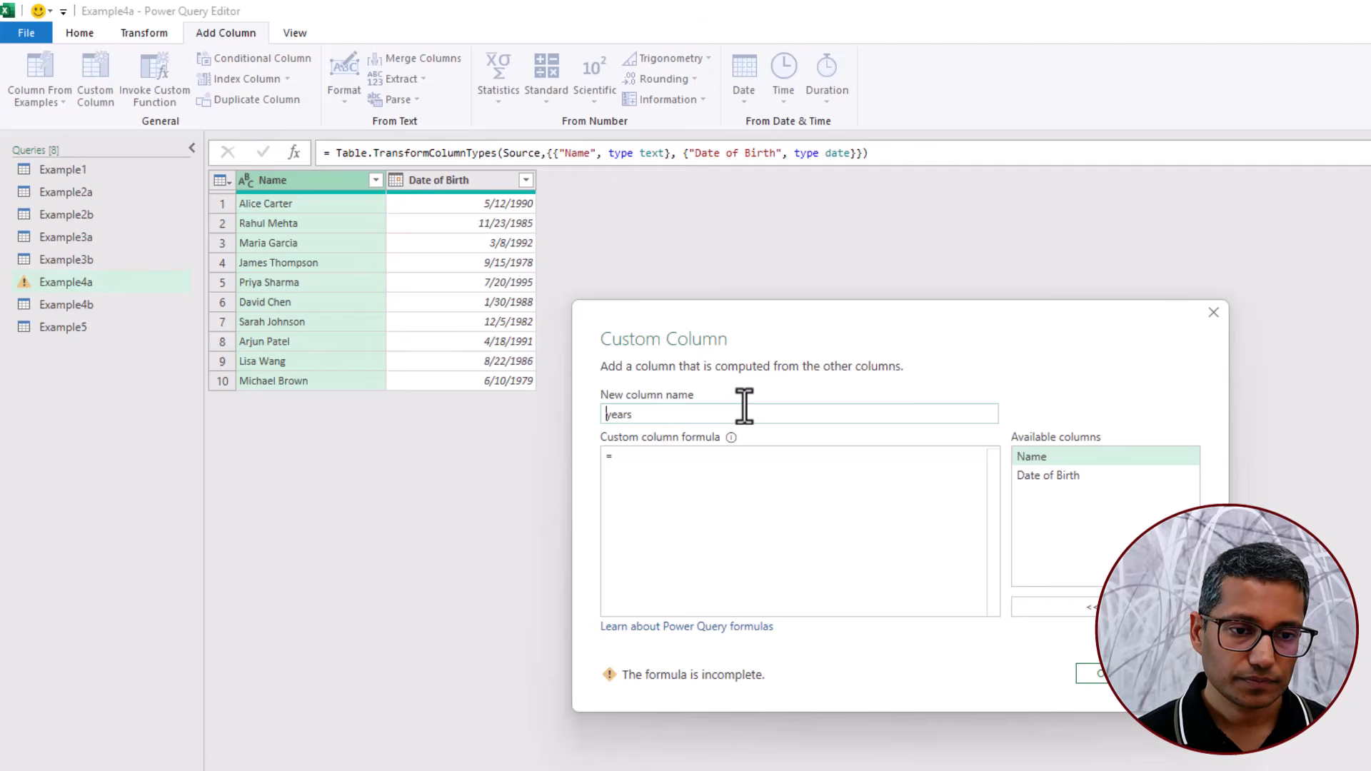
pyautogui.hotkey('shift', 'Right')
pyautogui.write('Y')
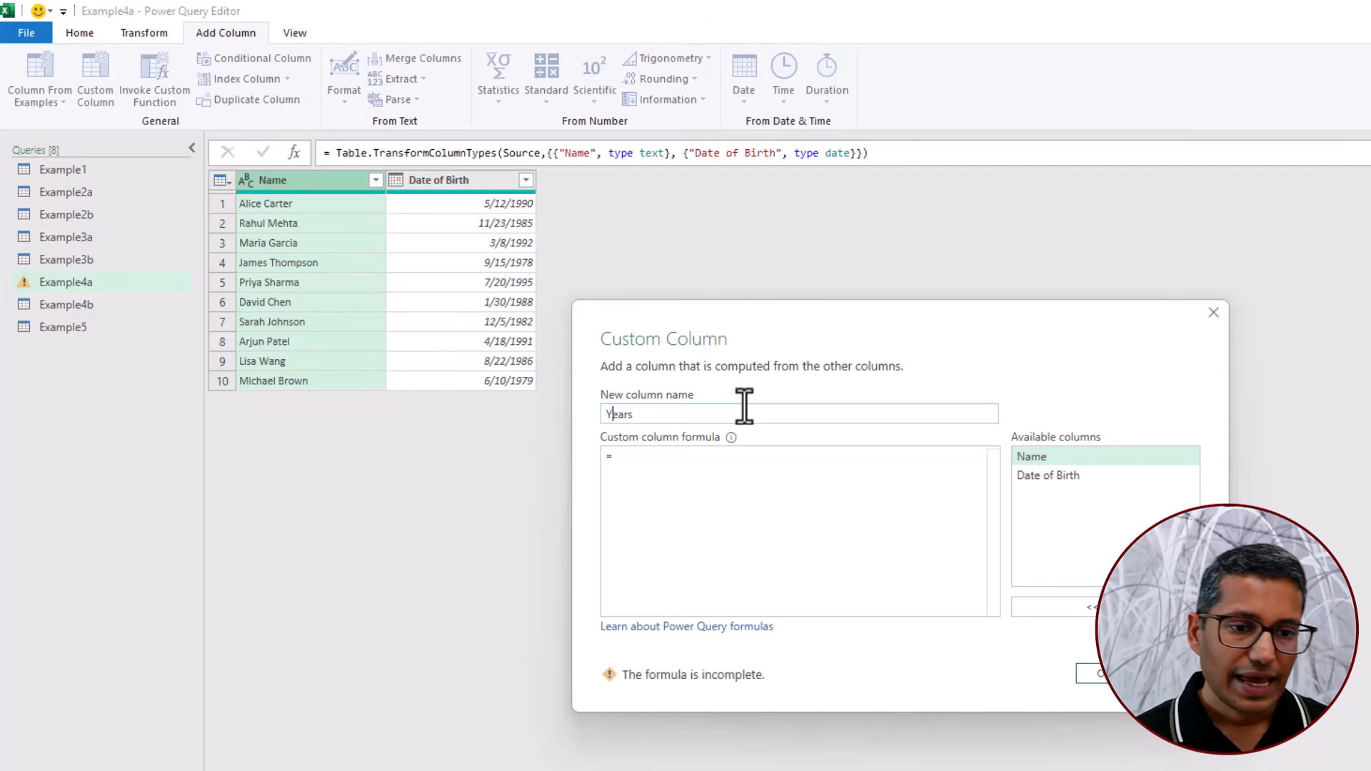
# - Set the Years column's formula to Date.Year([Date of Birth]), apply it and check the extracted years
pyautogui.click(727, 461)
pyautogui.write('Date.Year')
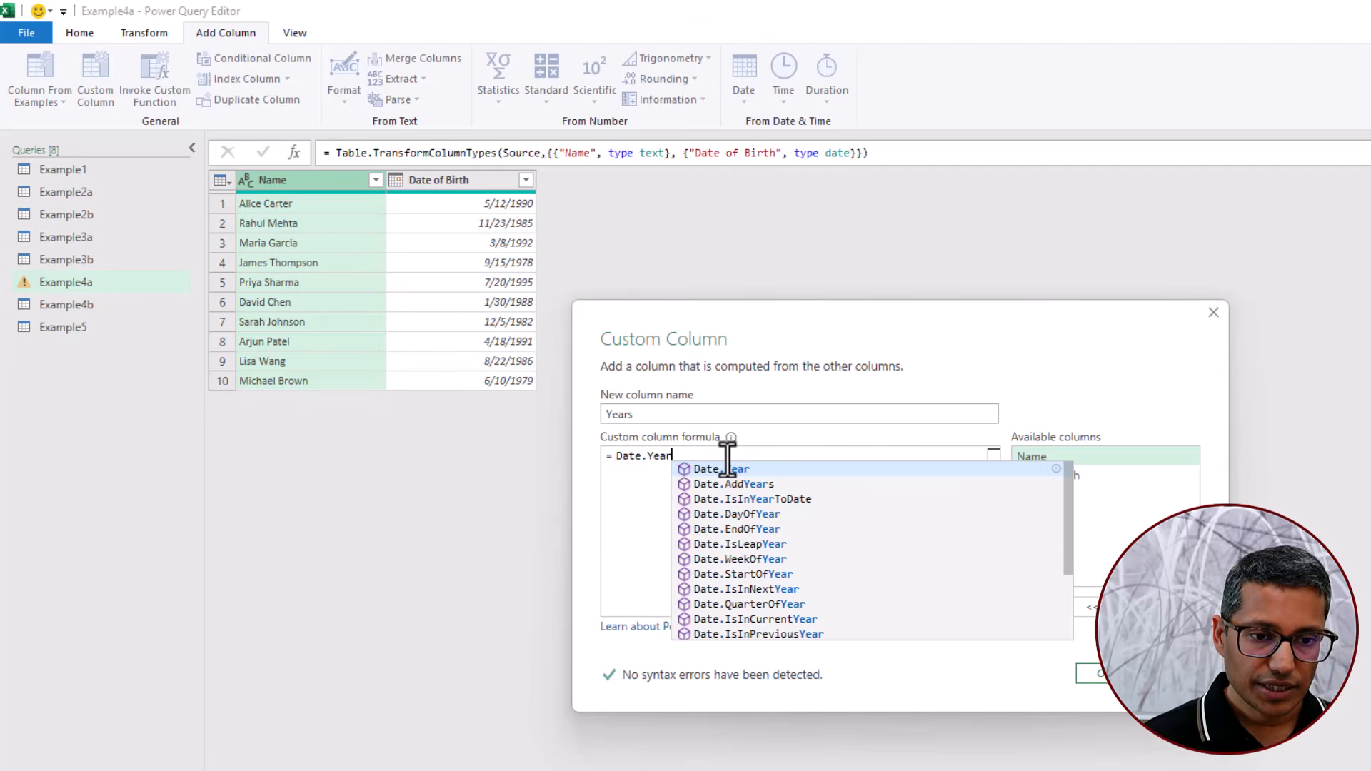
pyautogui.write('(')
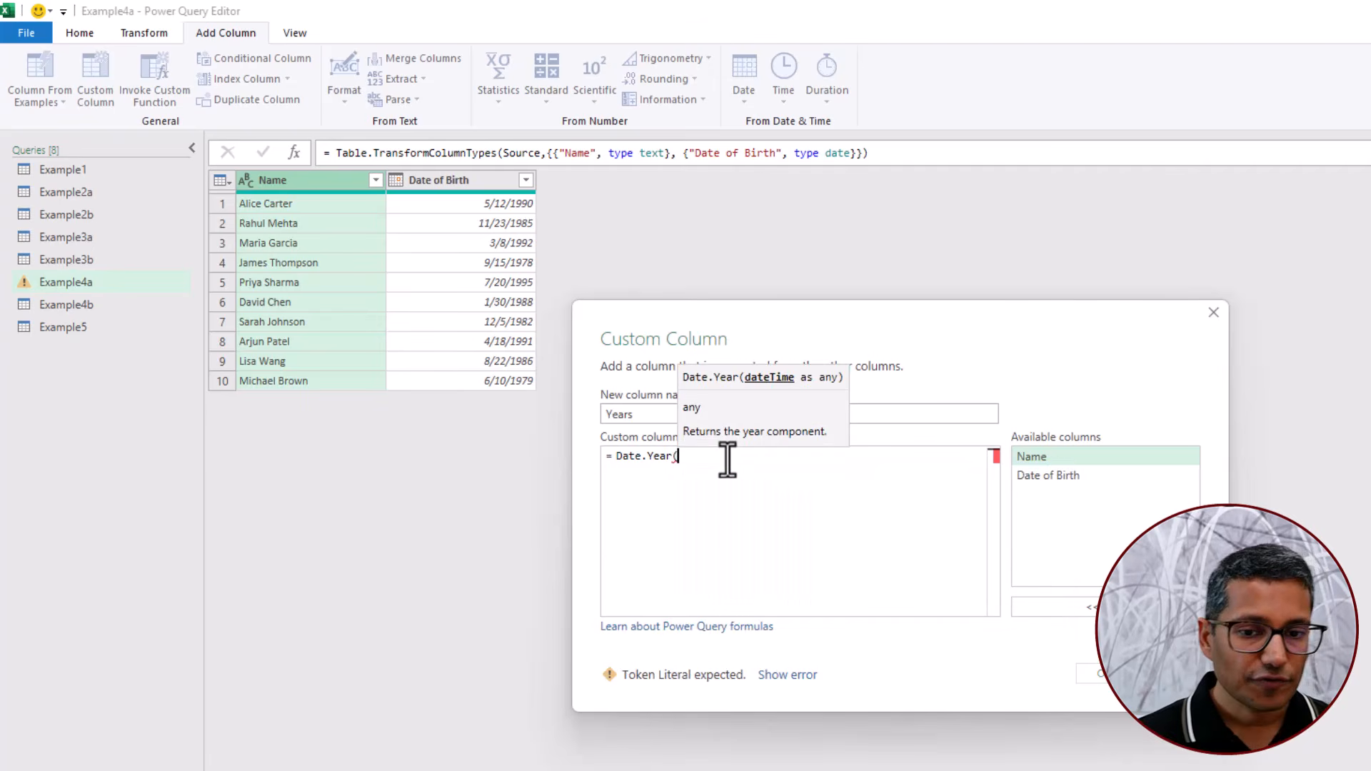
pyautogui.doubleClick(1090, 477)
pyautogui.write(')')
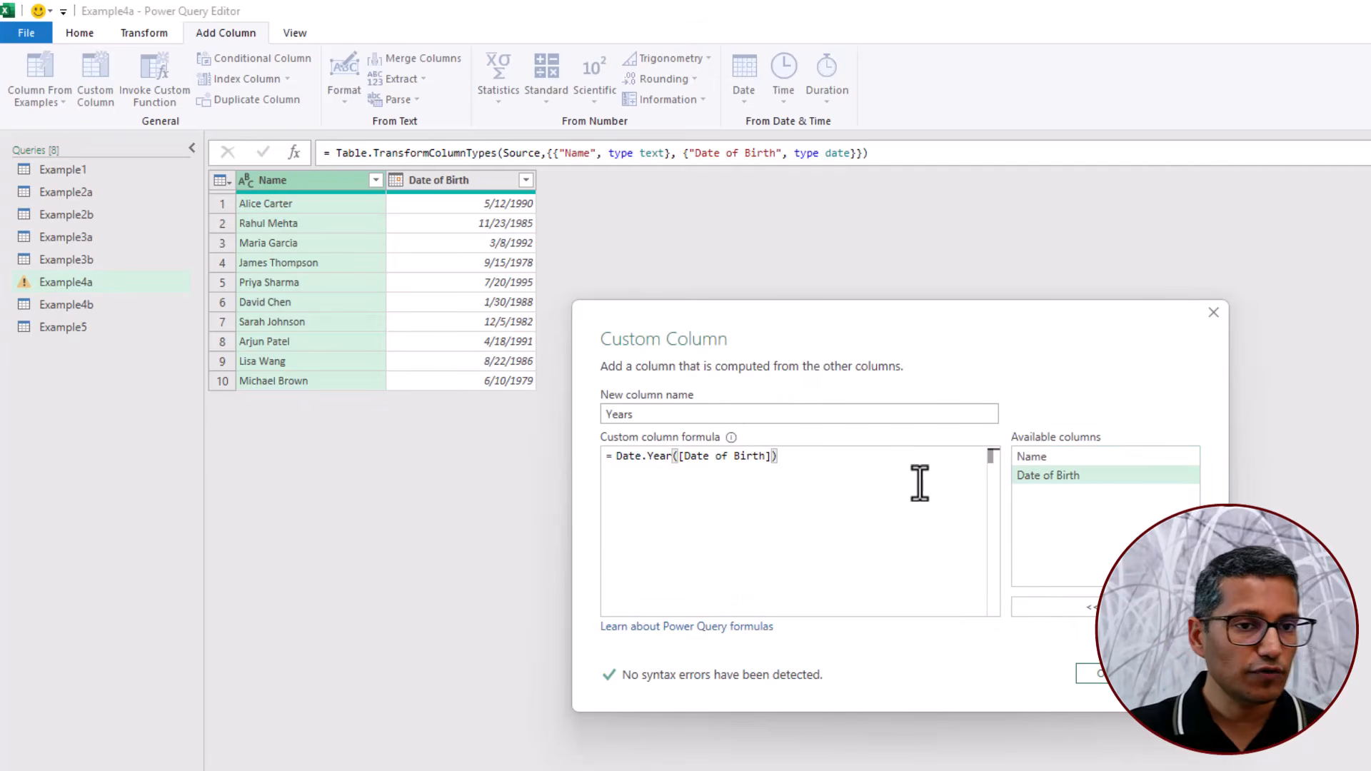
pyautogui.click(1083, 677)
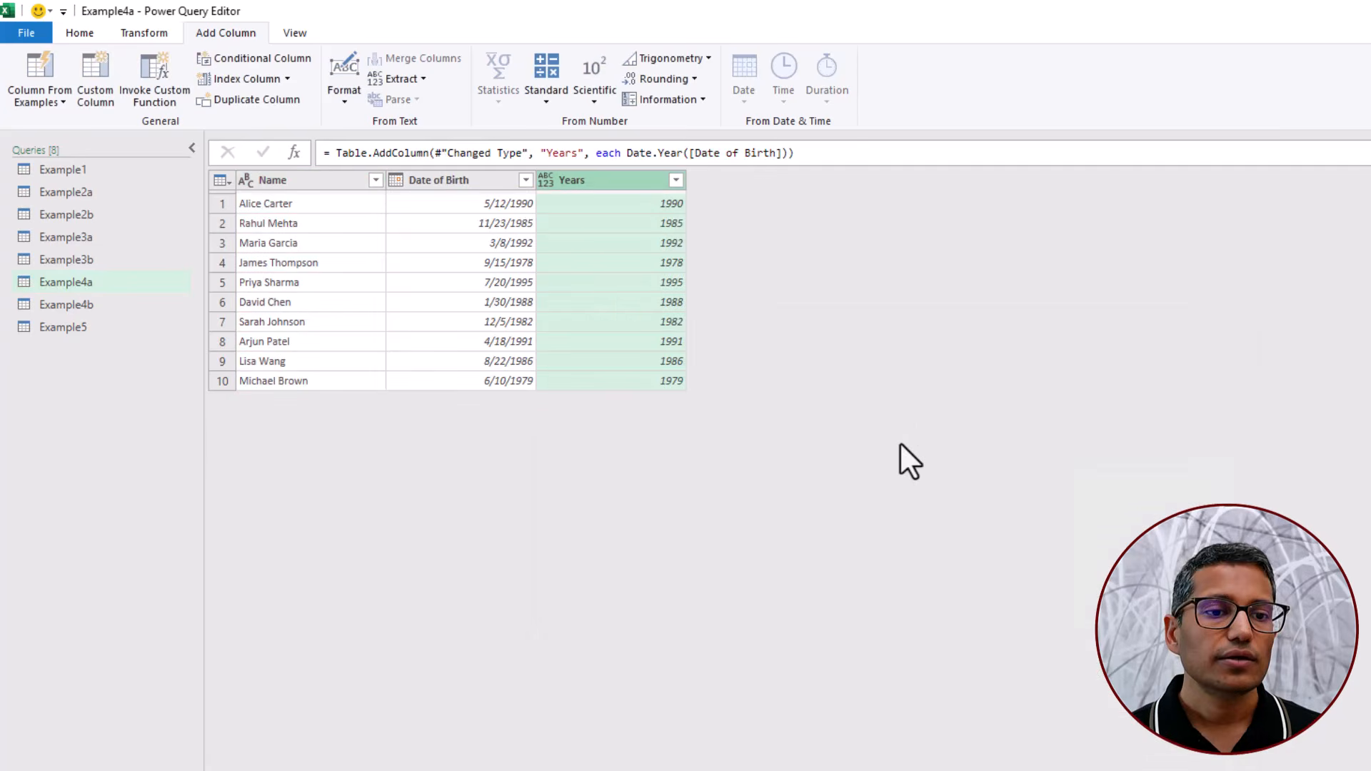
pyautogui.click(636, 207)
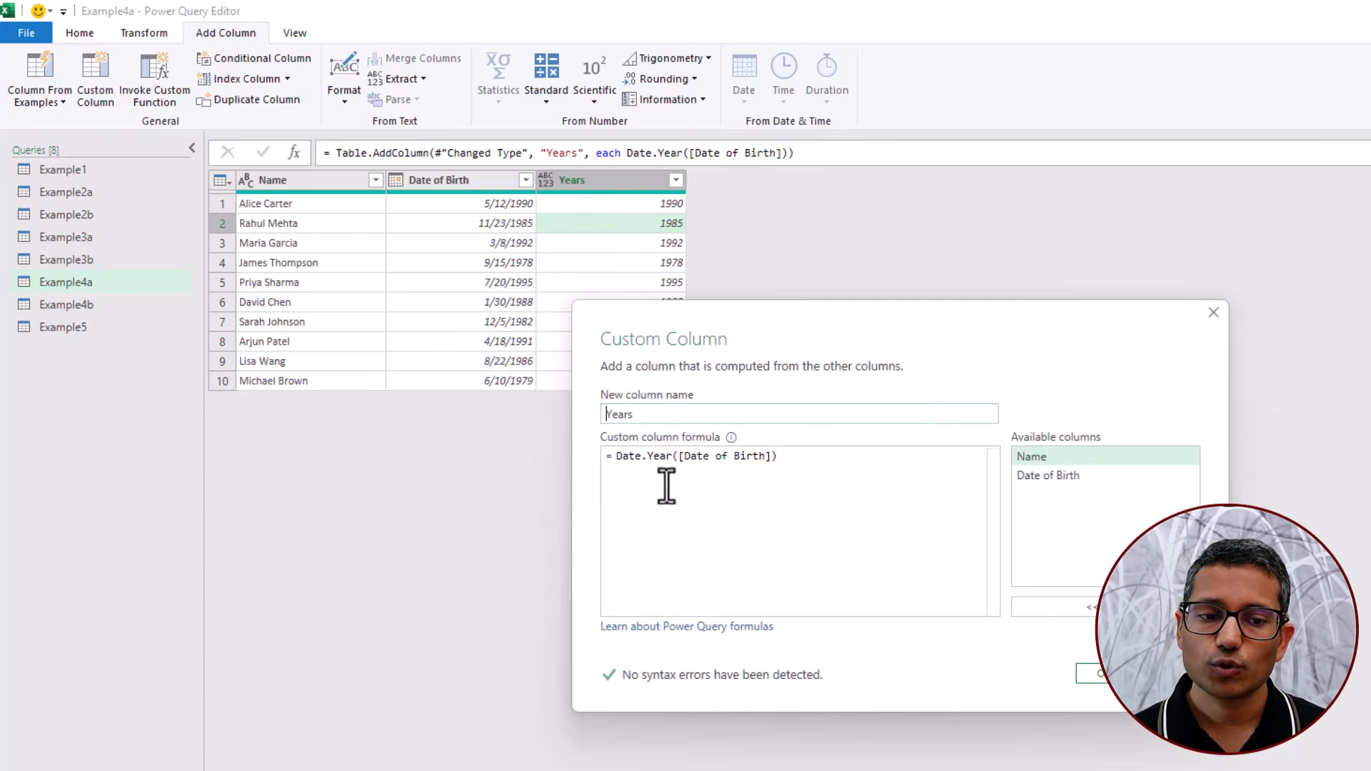
# - Reopen the Years column's formula and insert Date.From(DateTime.LocalNow()) ahead of Date.Year([Date of Birth])
pyautogui.click(617, 457)
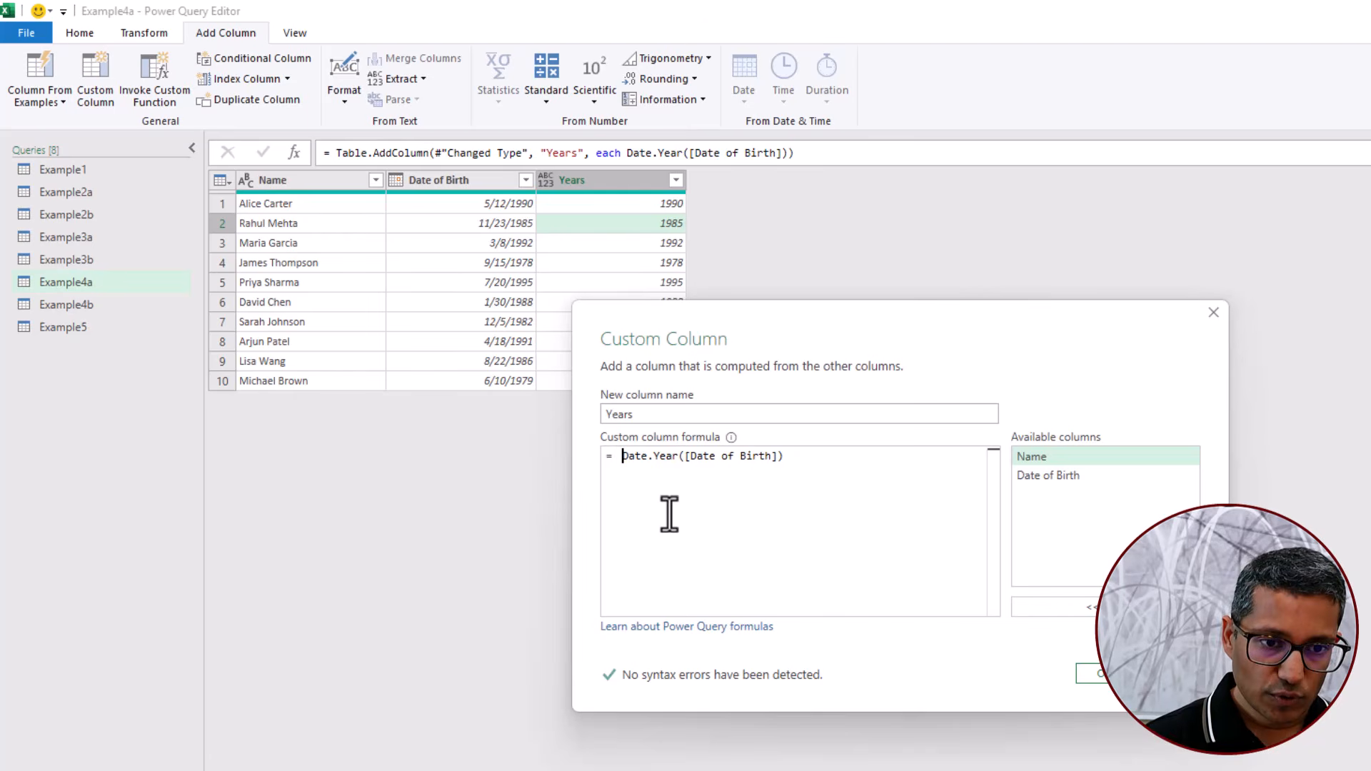
pyautogui.write('date ')
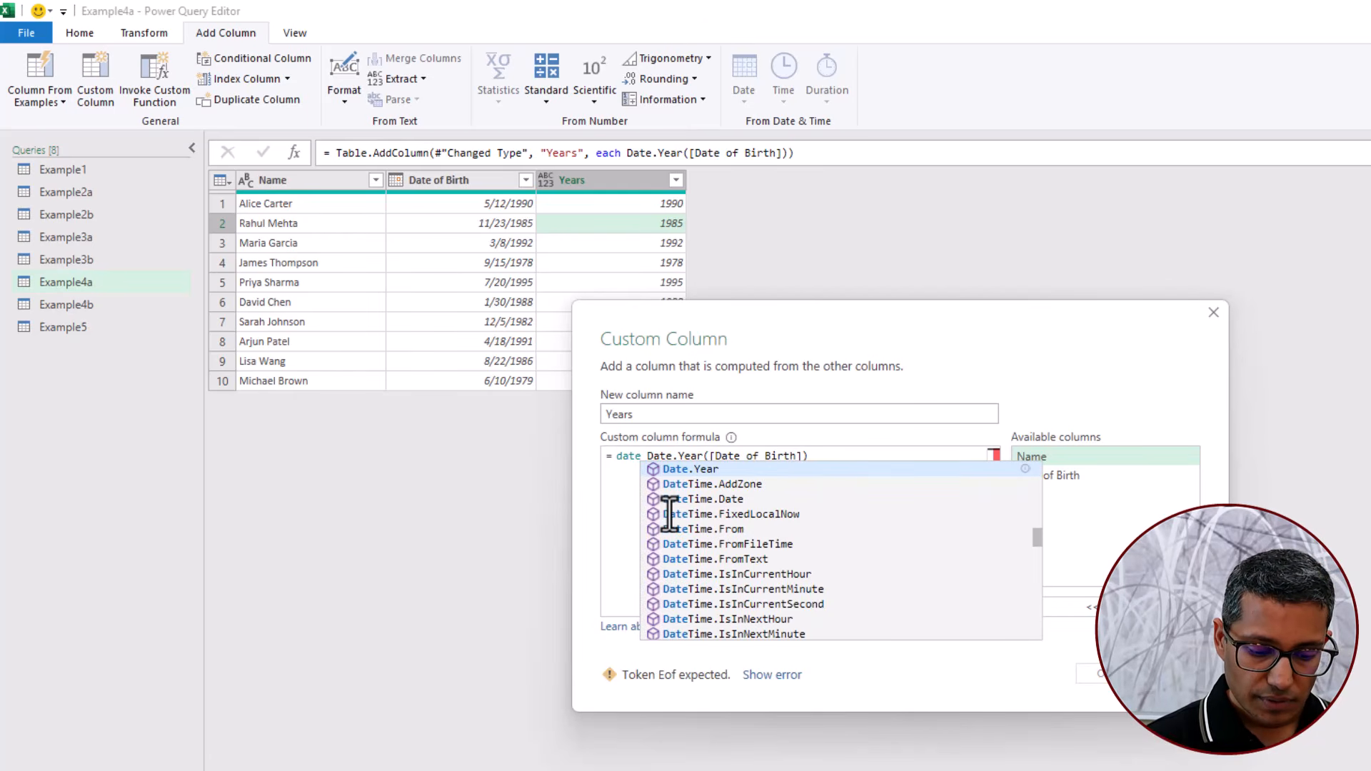
pyautogui.write('loca')
pyautogui.press('Tab')
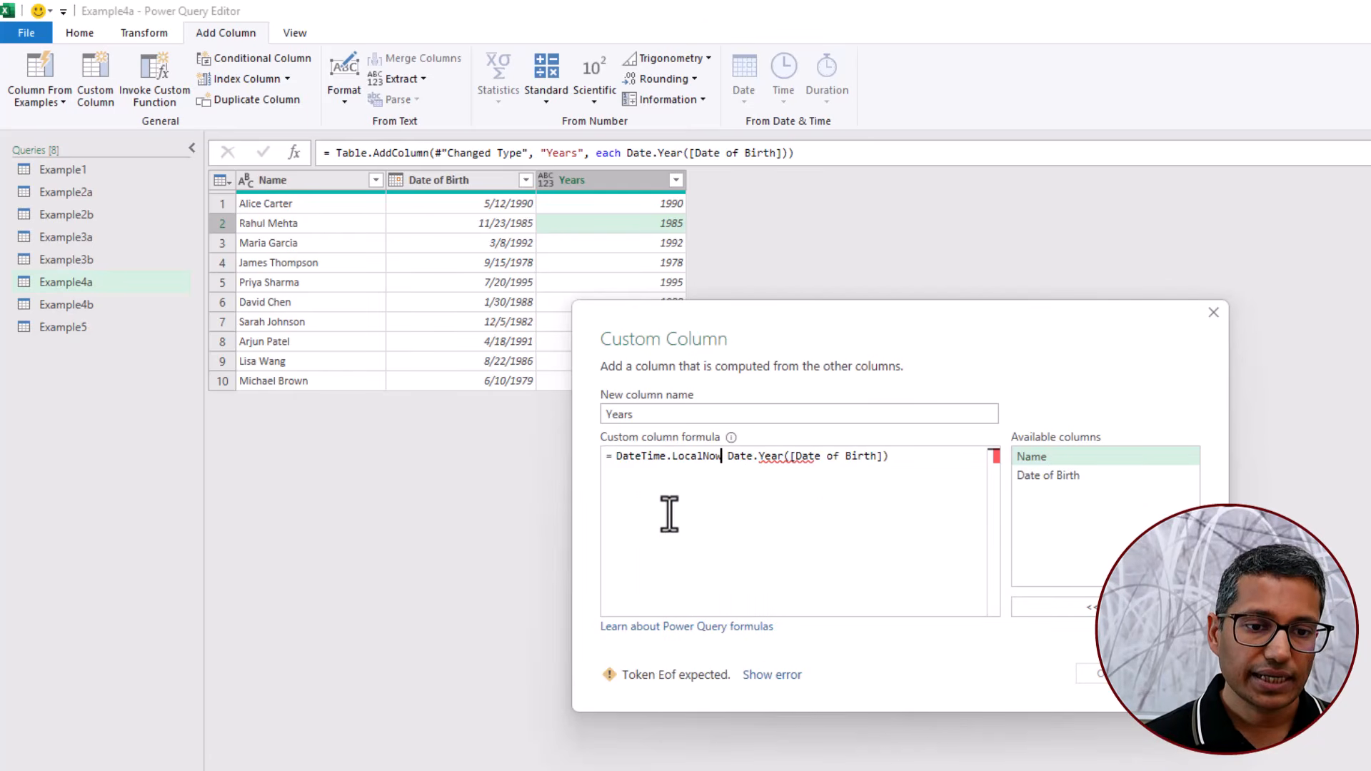
pyautogui.write('()')
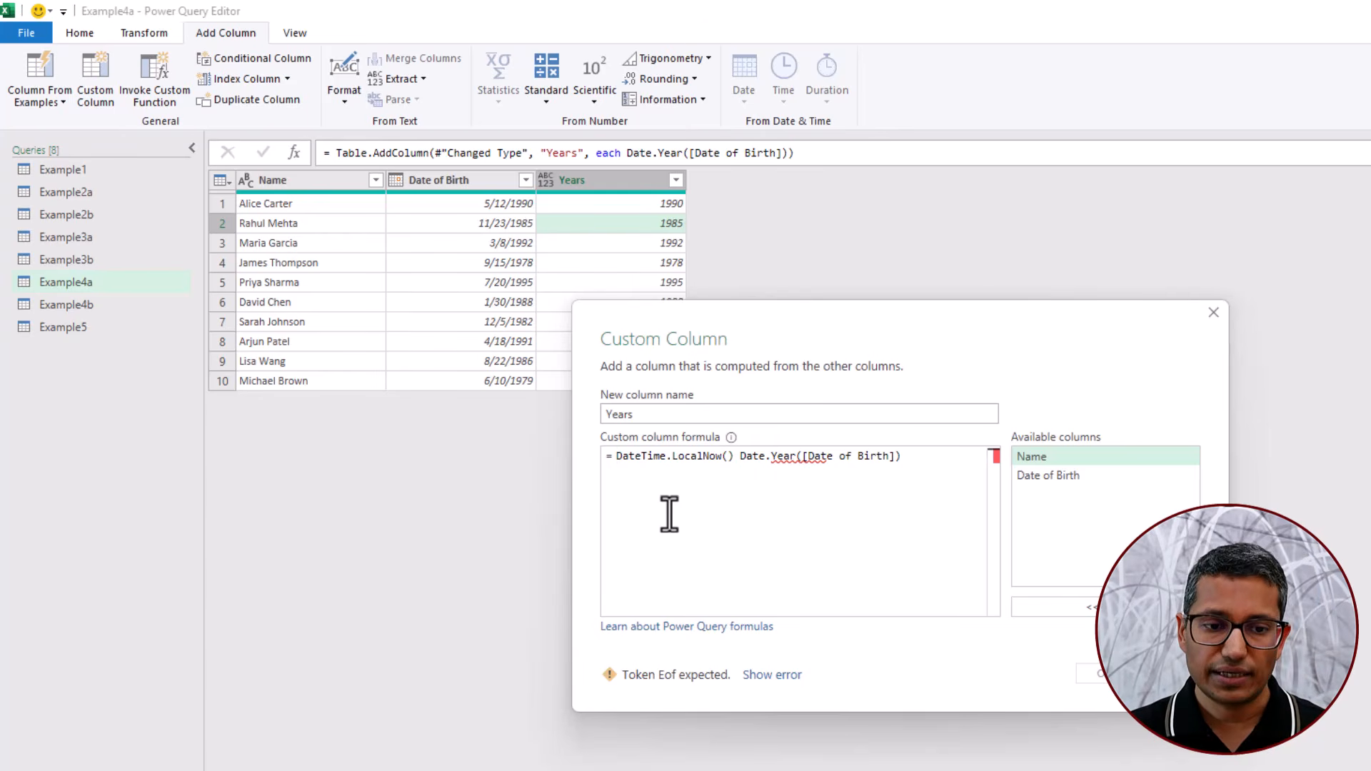
pyautogui.press('Home')
pyautogui.write('Date')
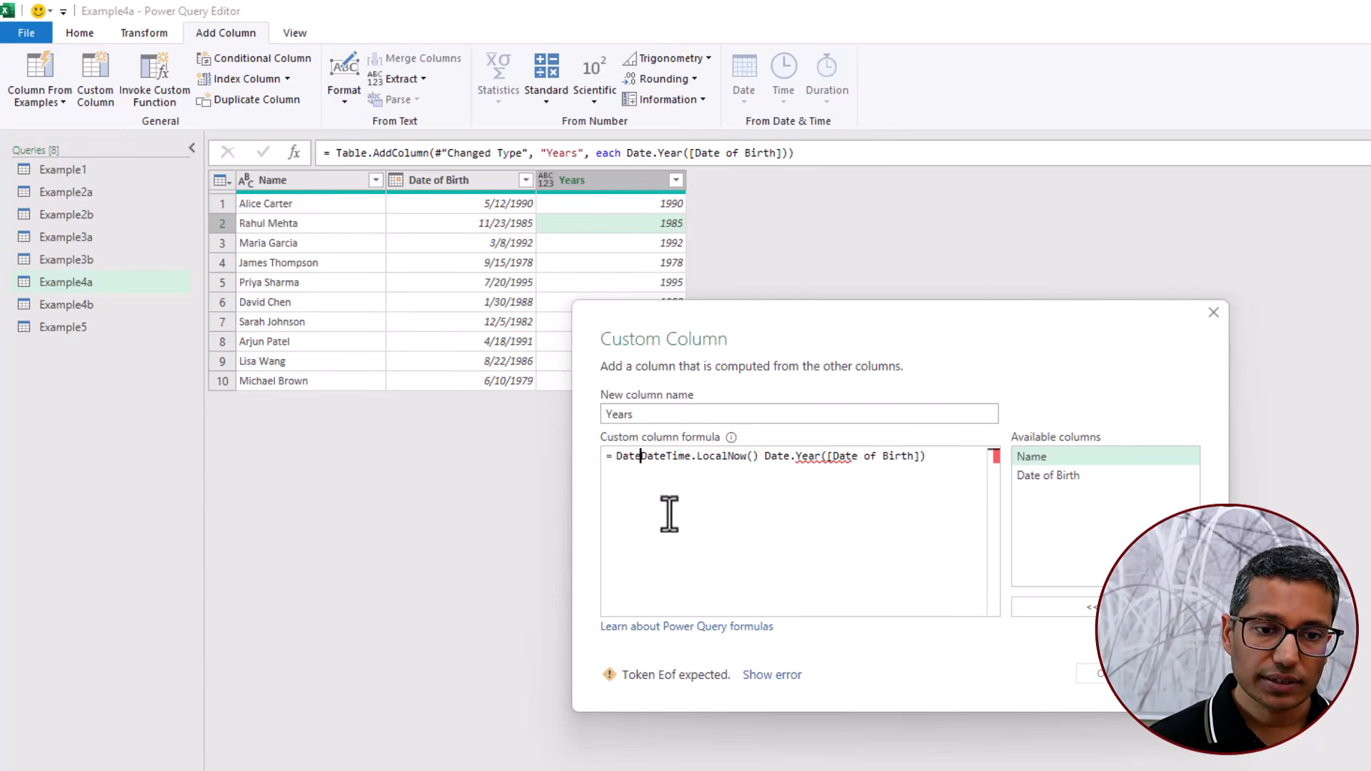
pyautogui.write('.From(')
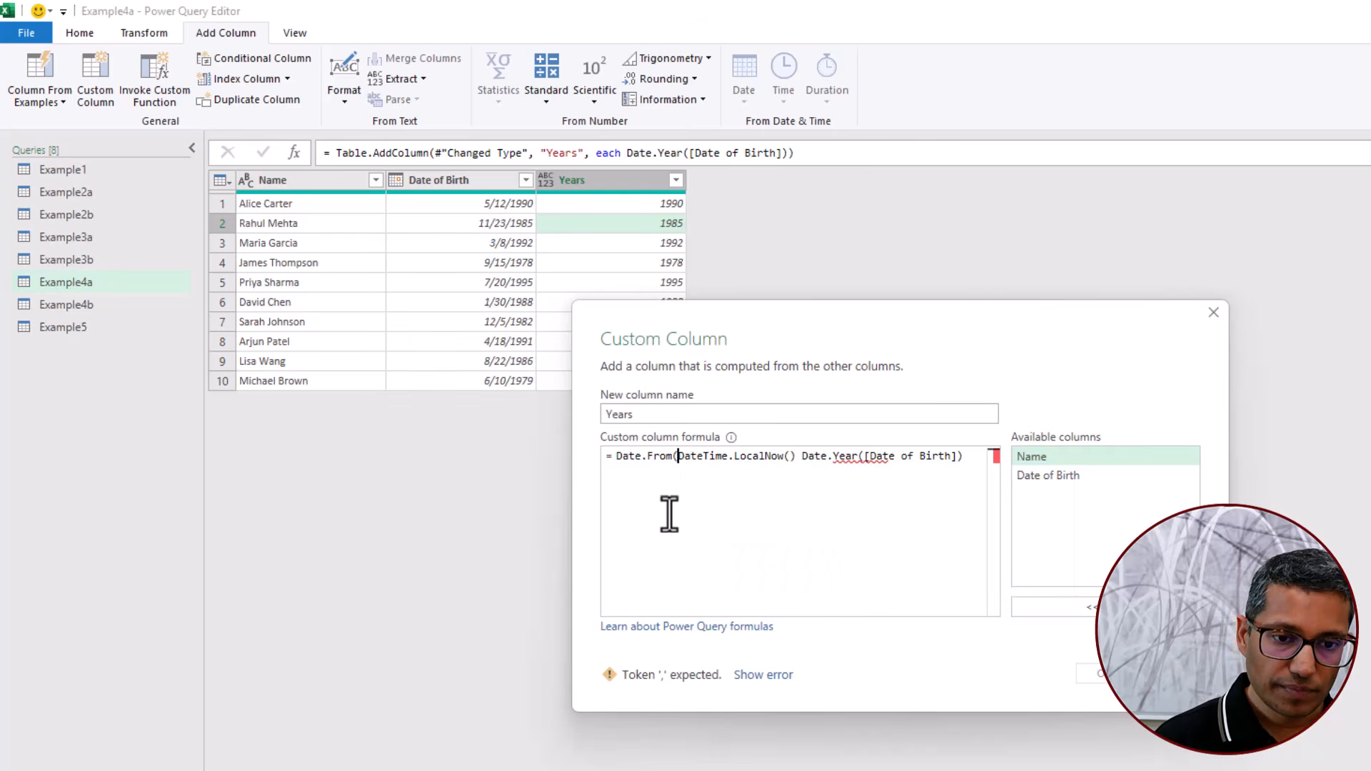
pyautogui.write(')')
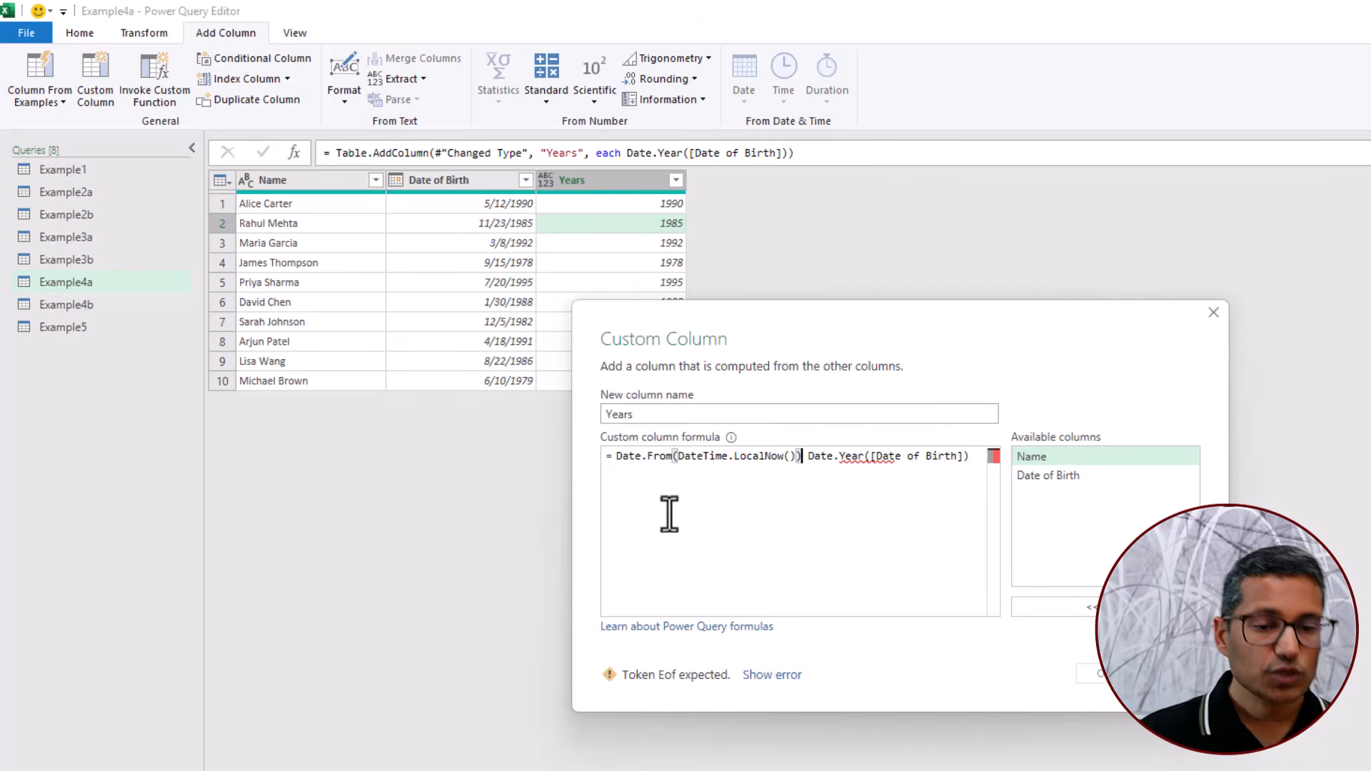
# - Wrap today's date in Date.Year() and subtract the birth year, giving Date.Year(Date.From(DateTime.LocalNow())) - Date.Year([Date of Birth])
pyautogui.hotkey('ctrl', 'Left')
pyautogui.hotkey('ctrl', 'Left')
pyautogui.hotkey('ctrl', 'Left')
pyautogui.hotkey('ctrl', 'Left')
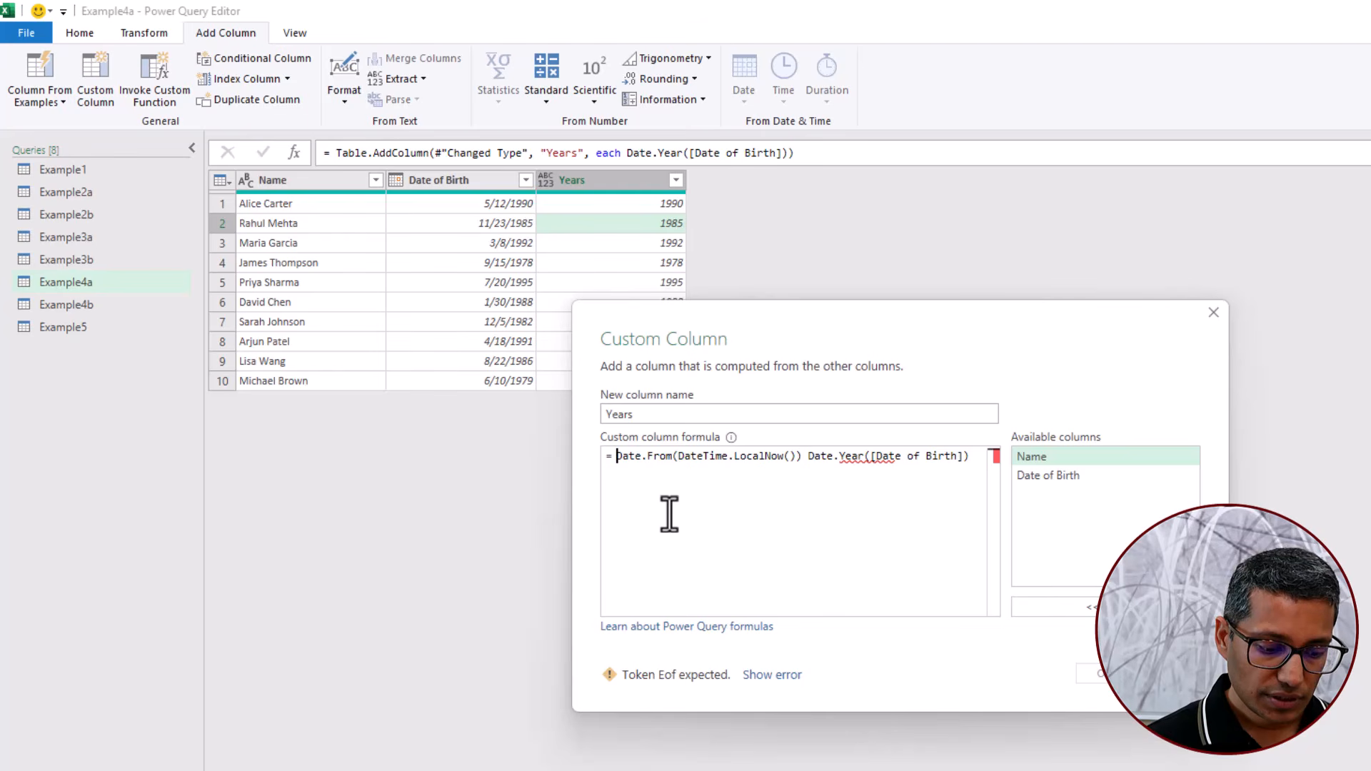
pyautogui.write('Date.Yea')
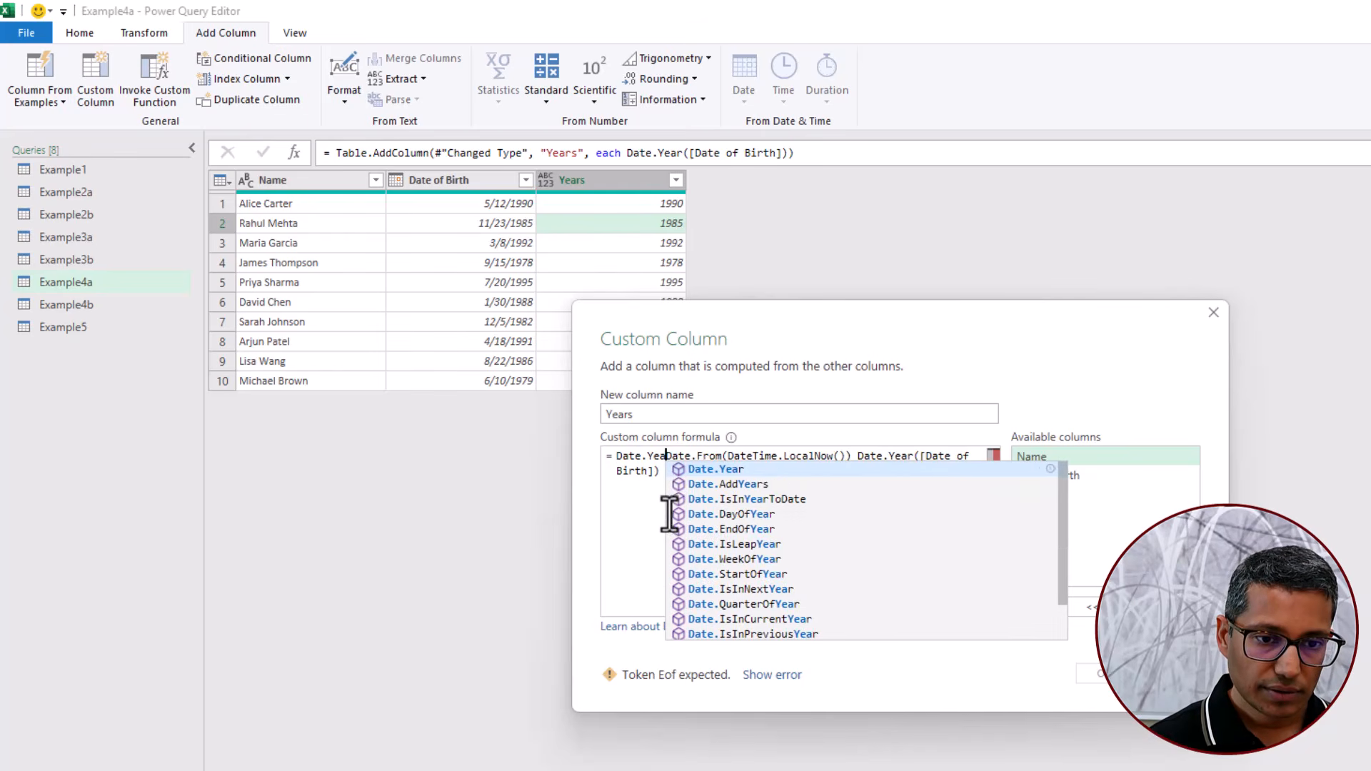
pyautogui.write('r(')
pyautogui.hotkey('ctrl', 'Right')
pyautogui.hotkey('ctrl', 'Right')
pyautogui.hotkey('ctrl', 'Right')
pyautogui.hotkey('ctrl', 'Right')
pyautogui.hotkey('ctrl', 'Right')
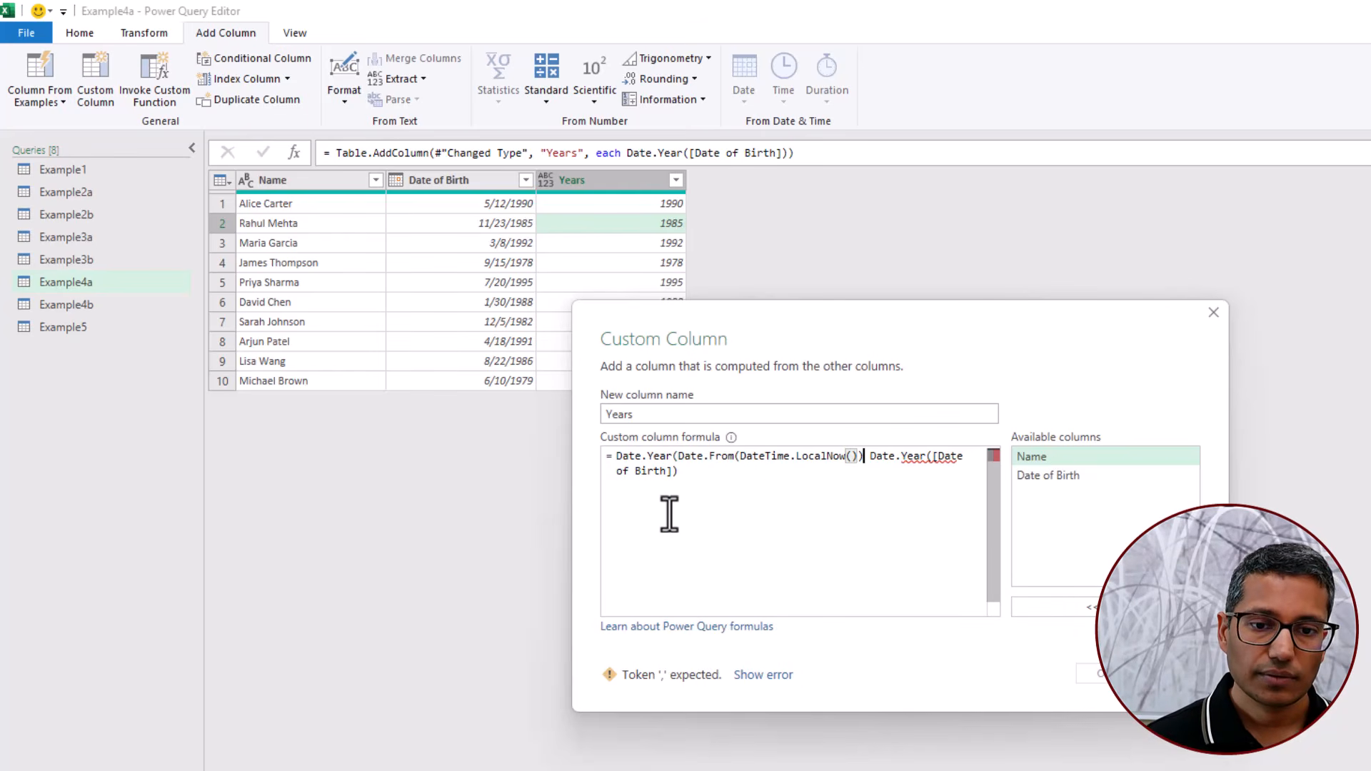
pyautogui.hotkey('ctrl', 'Right')
pyautogui.write(')-')
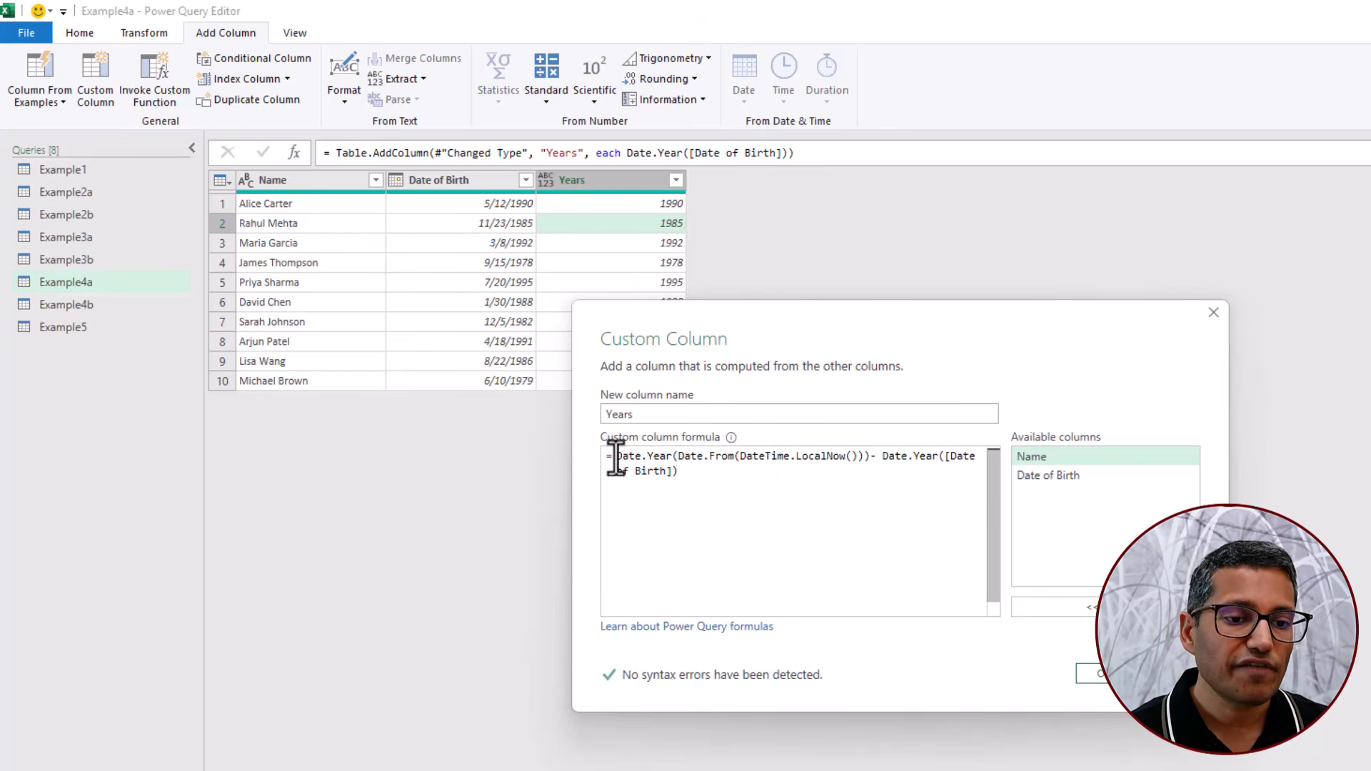
# - Apply the revised Years formula and check the year differences in the first two rows
pyautogui.moveTo(615, 456); pyautogui.dragTo(883, 469)
pyautogui.click(1094, 675)
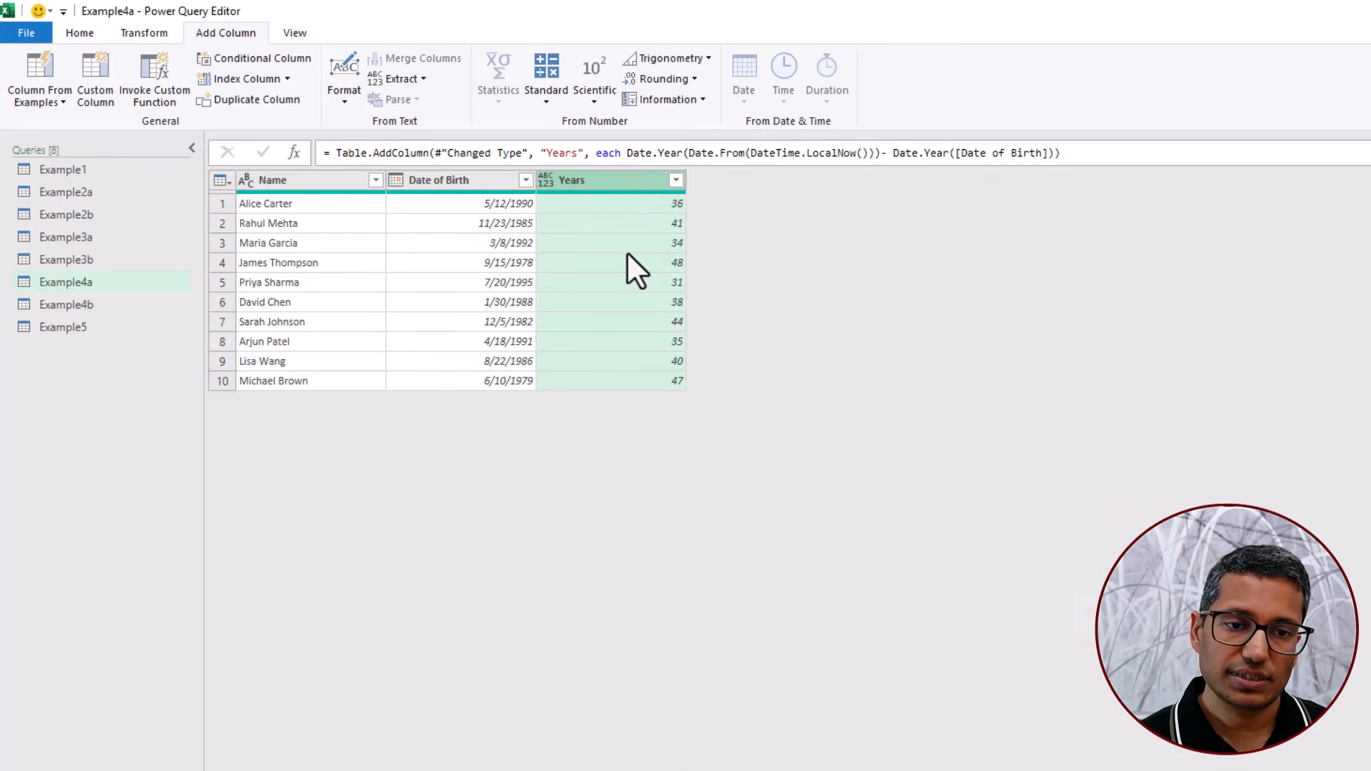
pyautogui.click(575, 207)
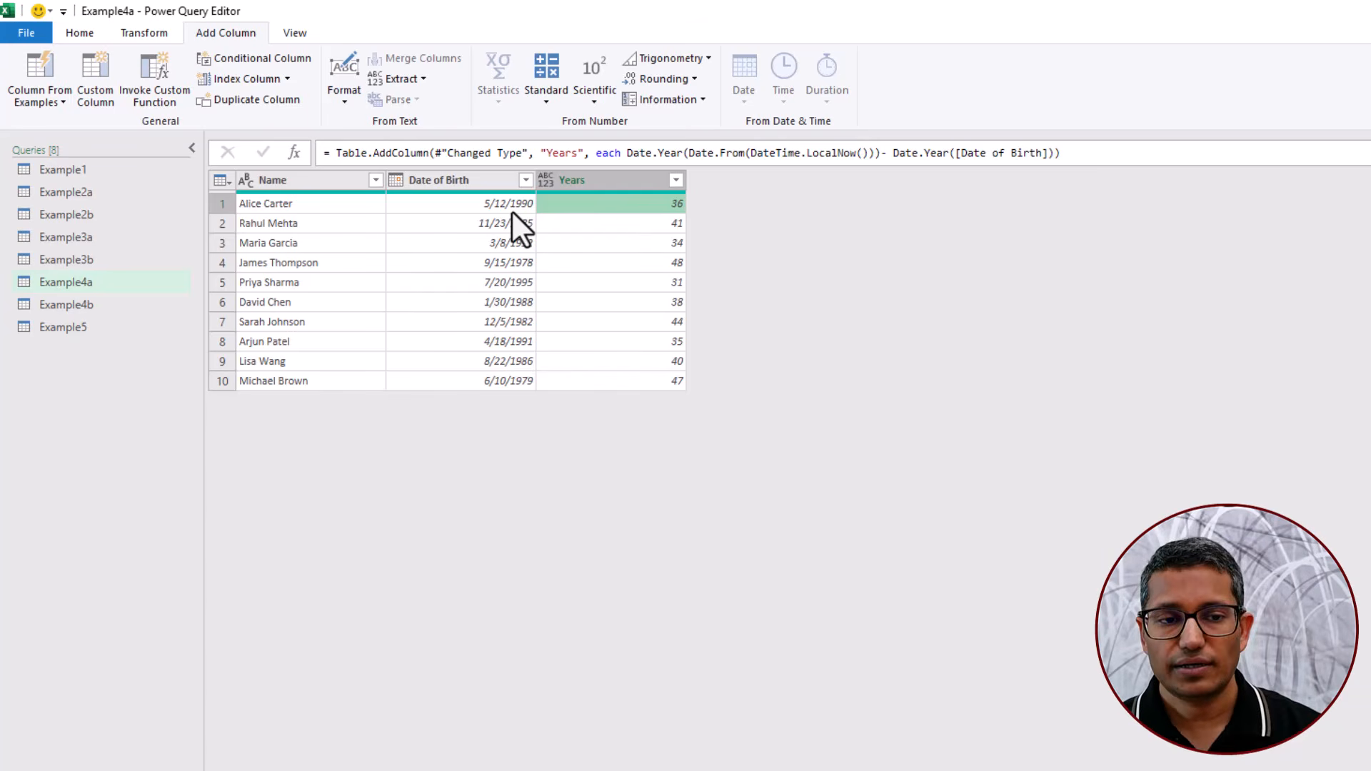
pyautogui.click(607, 224)
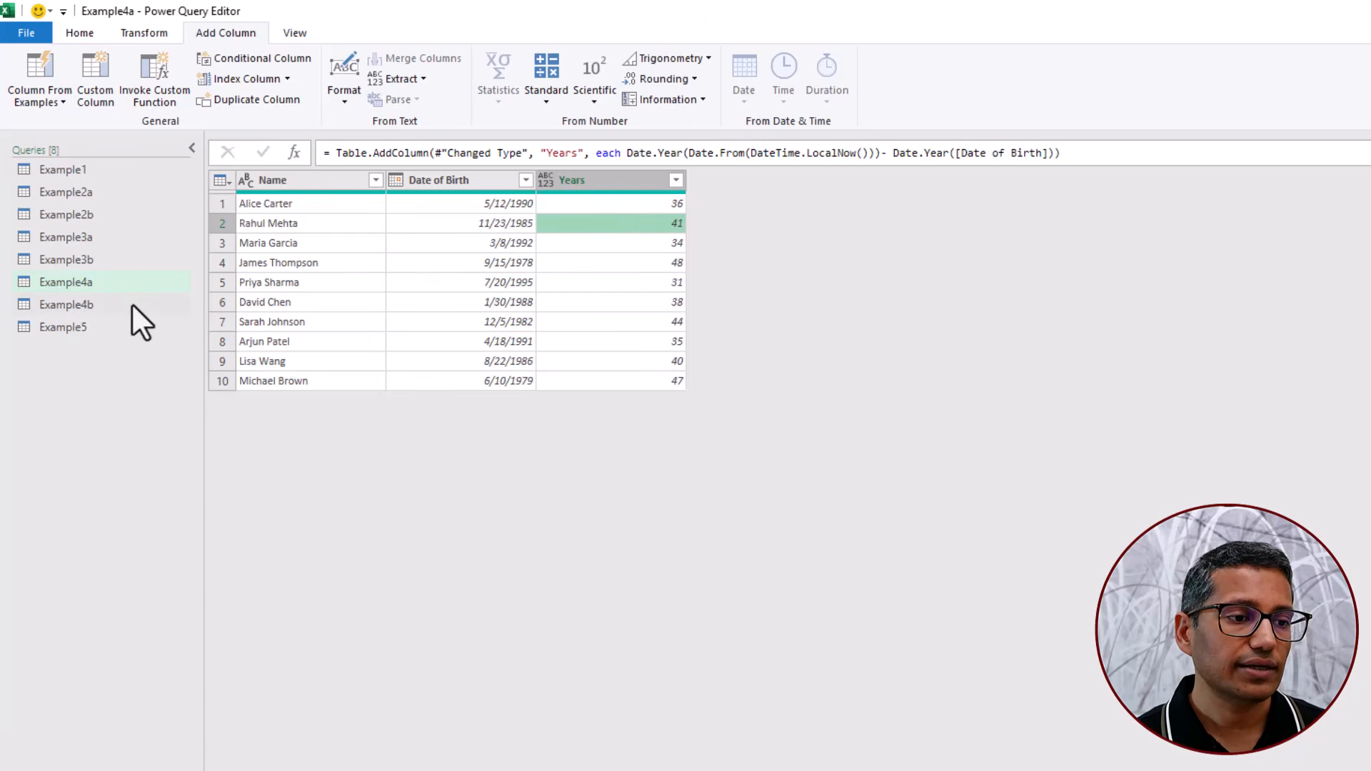
# - In Example4b, enter custom column Year: let today = Date.From(DateTime.LocalNow()), y = Date.Year(today) - Date.Year([Date of Birth]) in y - (if today < Date.AddYears([Date of Birth], y) then 1 else 0)
pyautogui.click(59, 306)
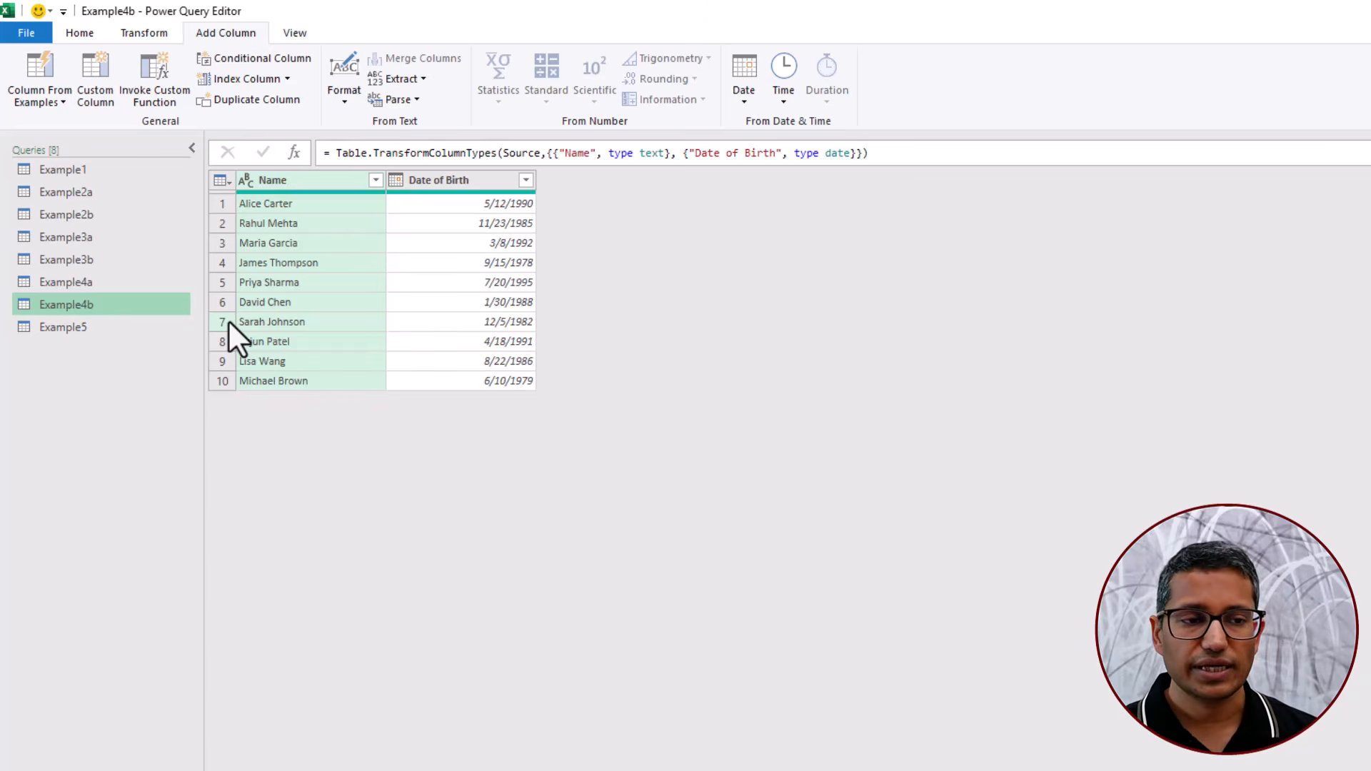
pyautogui.click(107, 82)
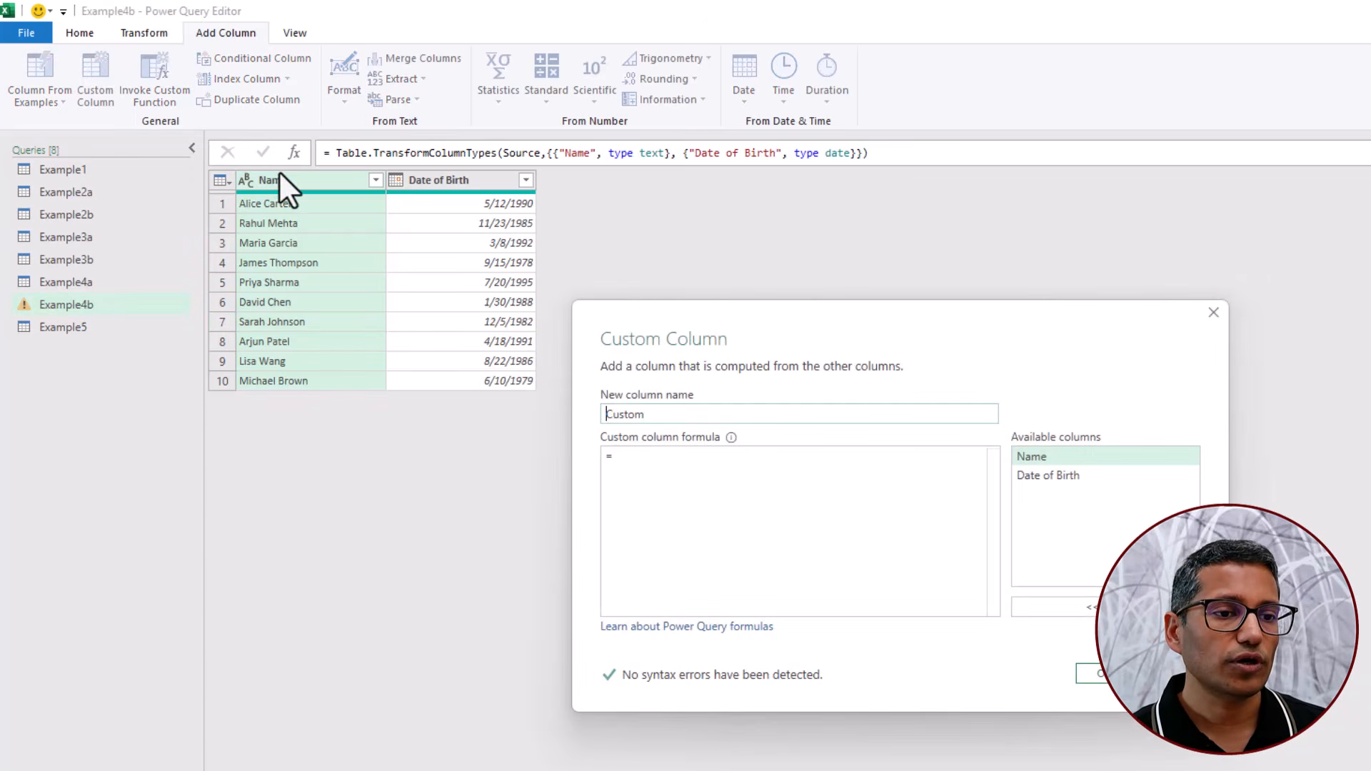
pyautogui.moveTo(677, 415); pyautogui.dragTo(560, 414)
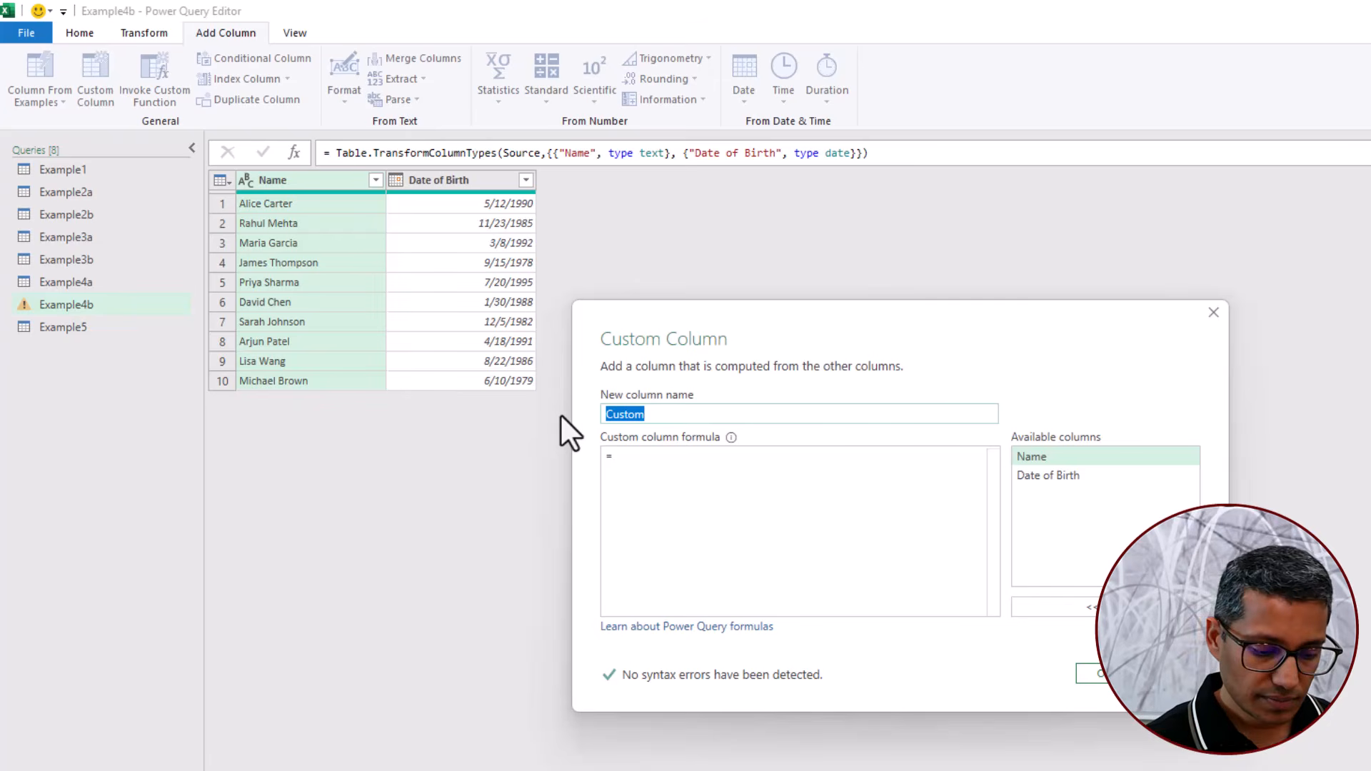
pyautogui.write('Year')
pyautogui.click(643, 457)
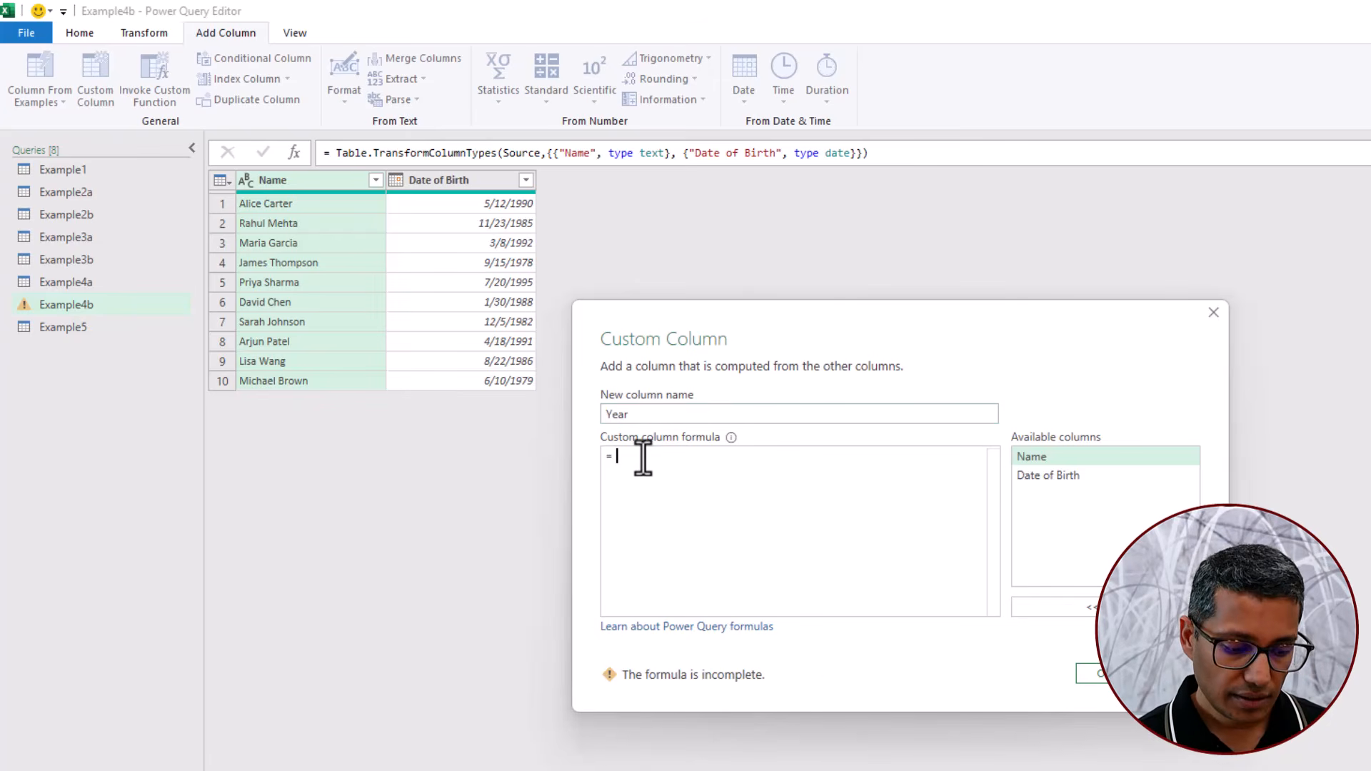
pyautogui.write('let       today = Date.From(DateTime.LocalNow()),       y = Date.Year(today) - Date.Year([Date of Birth])   in       y - (if today < Date.AddYears([Date of Birth], y) then 1 else 0)')
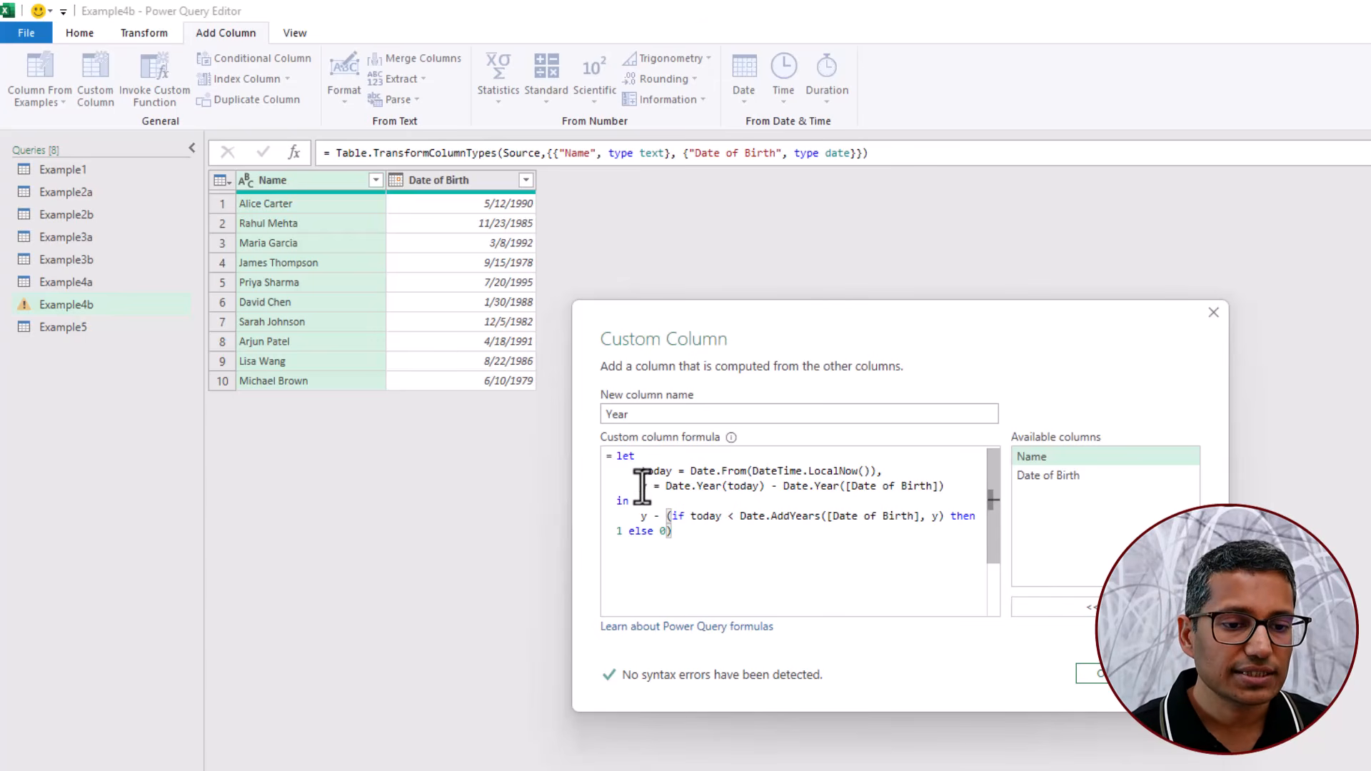
# - Examine the Year formula's today and y variables and the if expression that compares today with Date.AddYears([Date of Birth], y)
pyautogui.moveTo(666, 486); pyautogui.dragTo(962, 485)
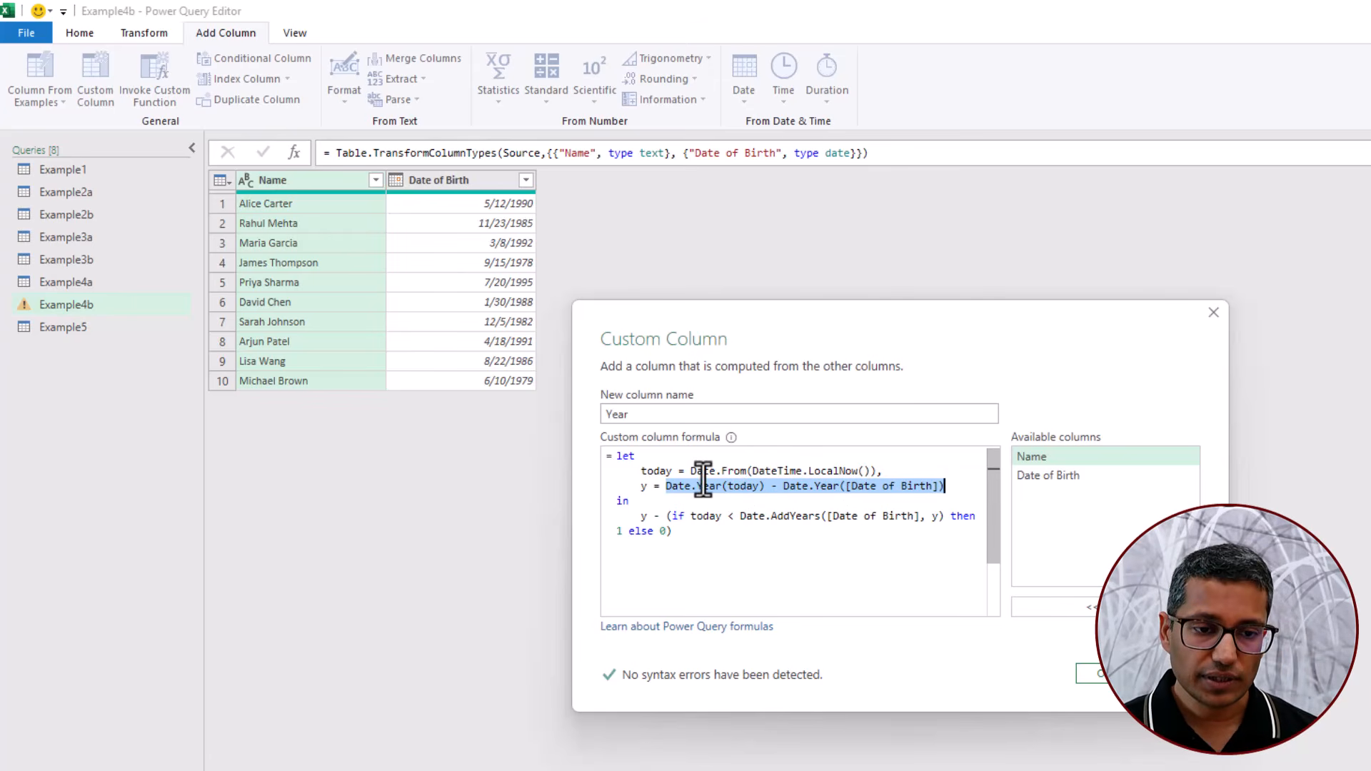
pyautogui.moveTo(690, 471); pyautogui.dragTo(870, 470)
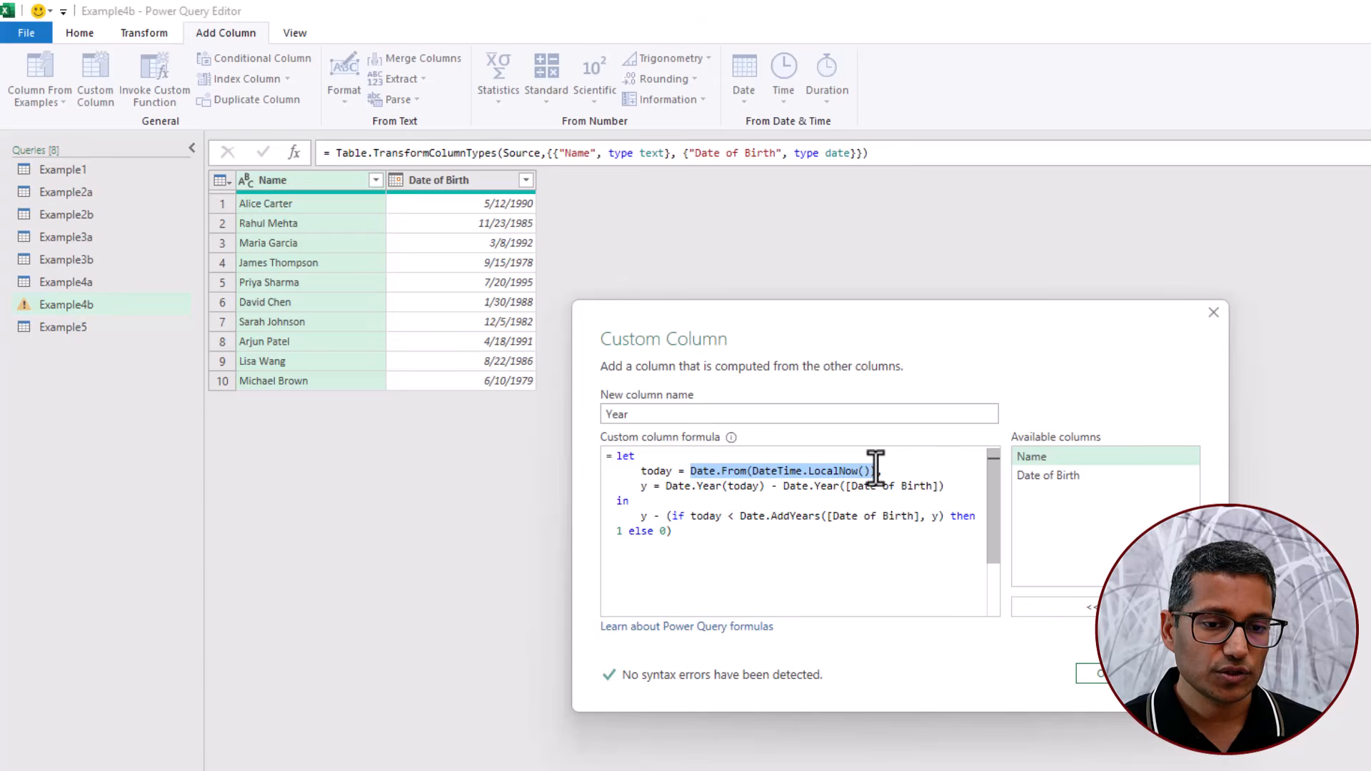
pyautogui.doubleClick(651, 471)
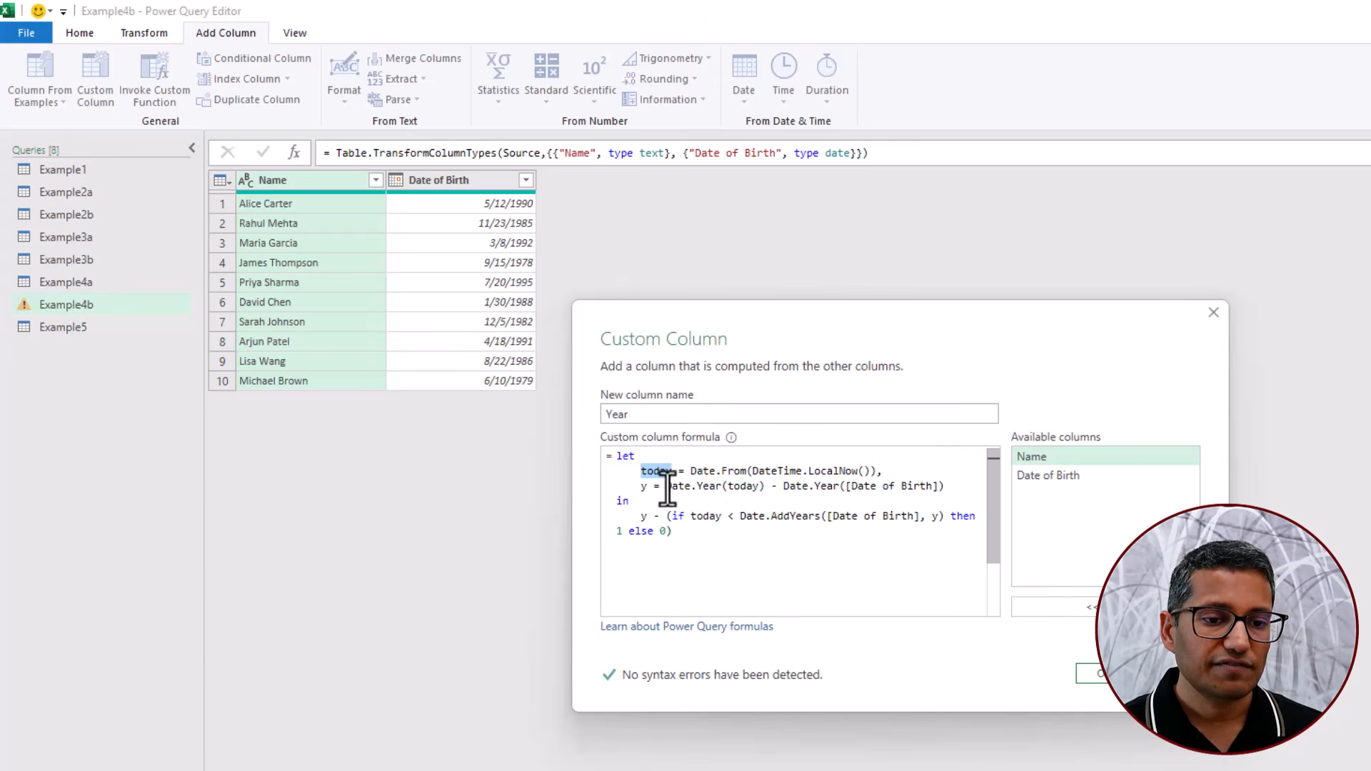
pyautogui.moveTo(666, 486); pyautogui.dragTo(945, 486)
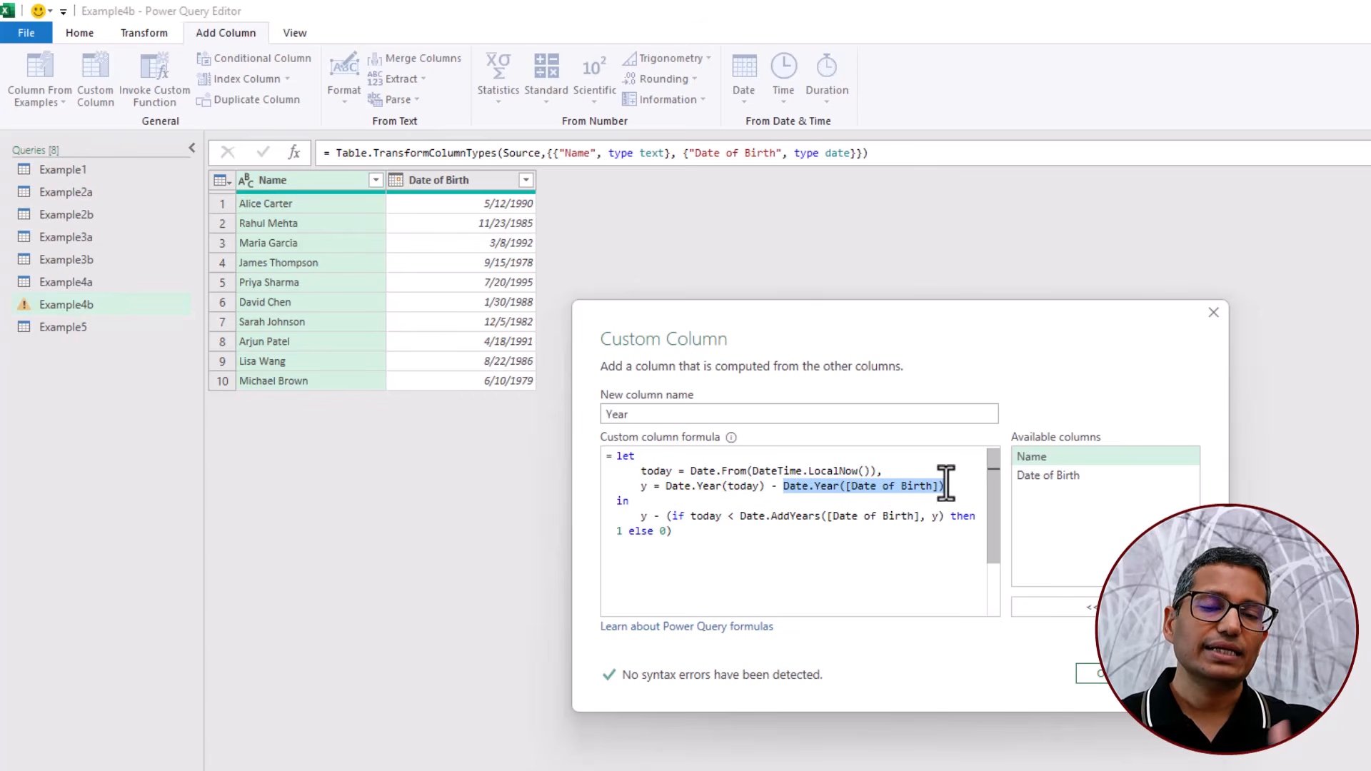
pyautogui.click(644, 486)
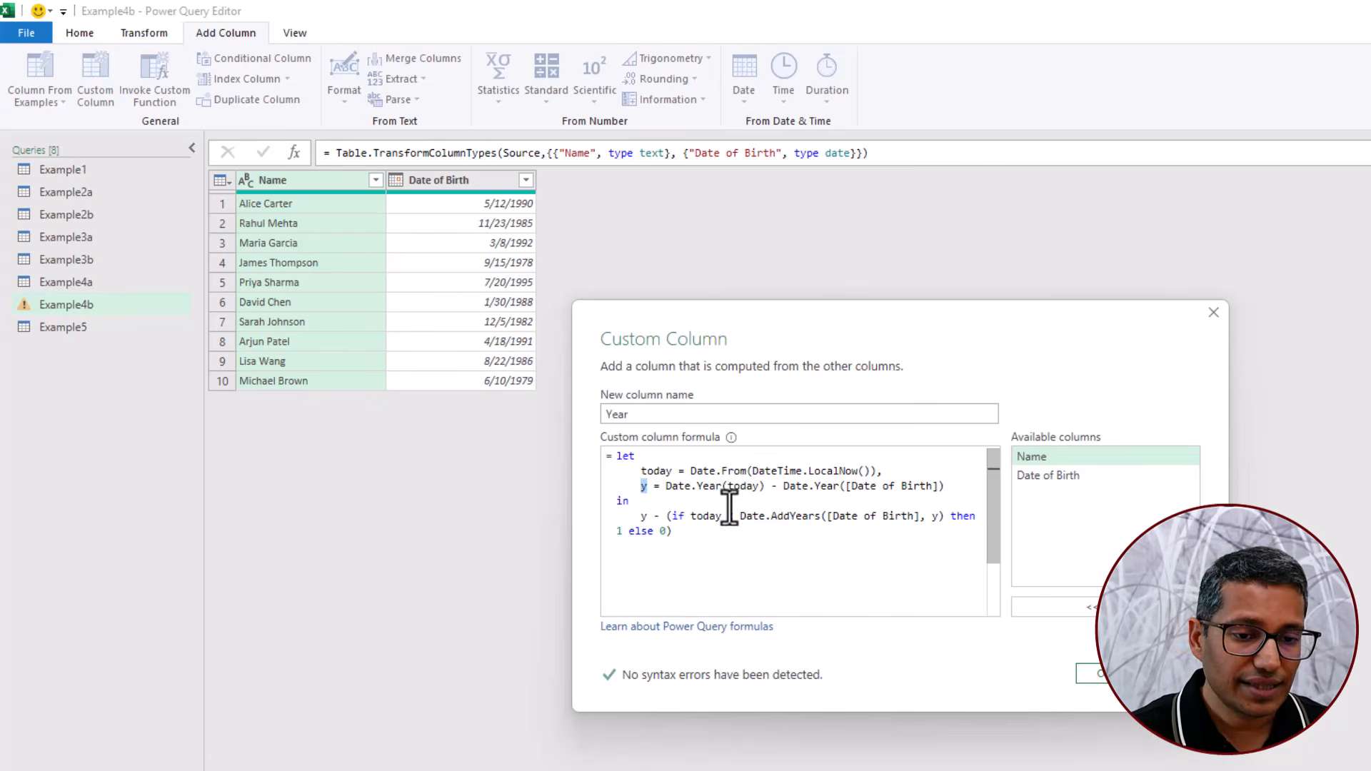
pyautogui.moveTo(758, 515); pyautogui.dragTo(920, 517)
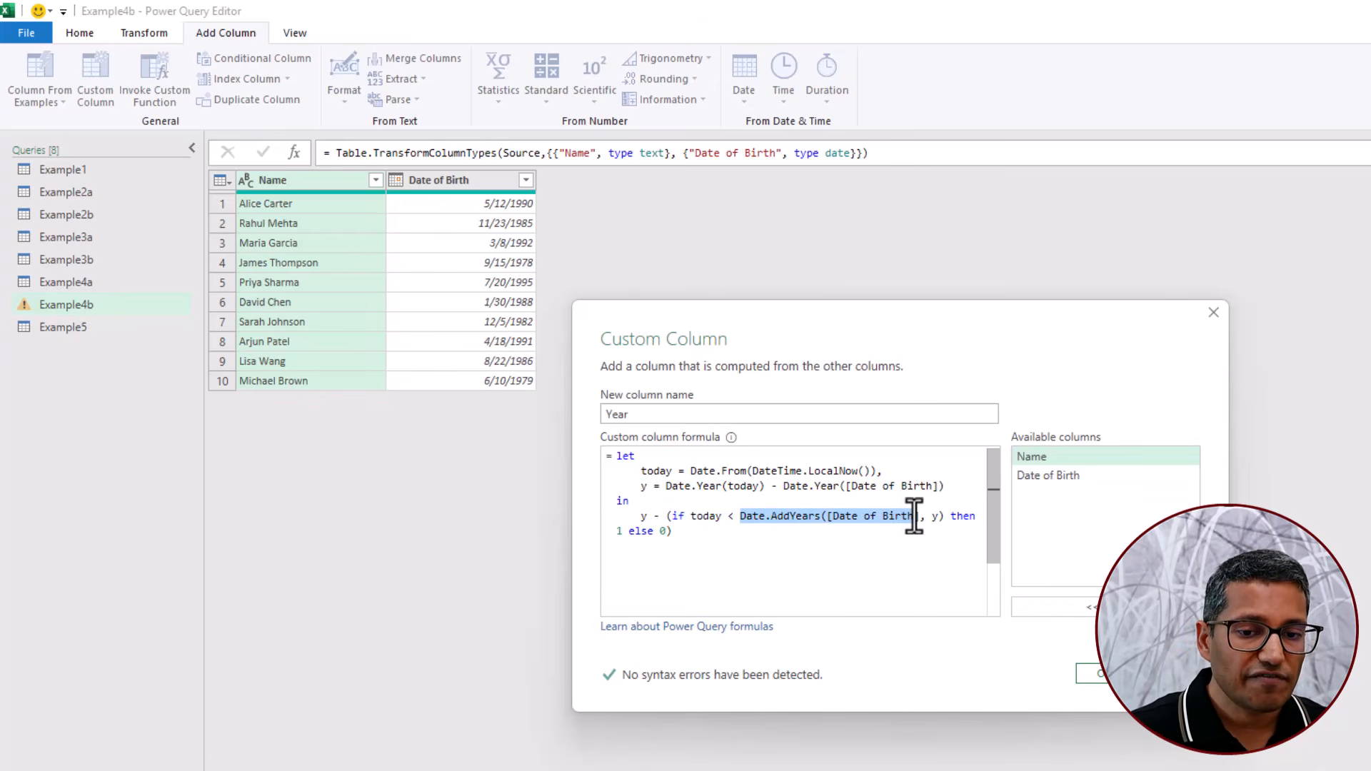
pyautogui.moveTo(760, 517)
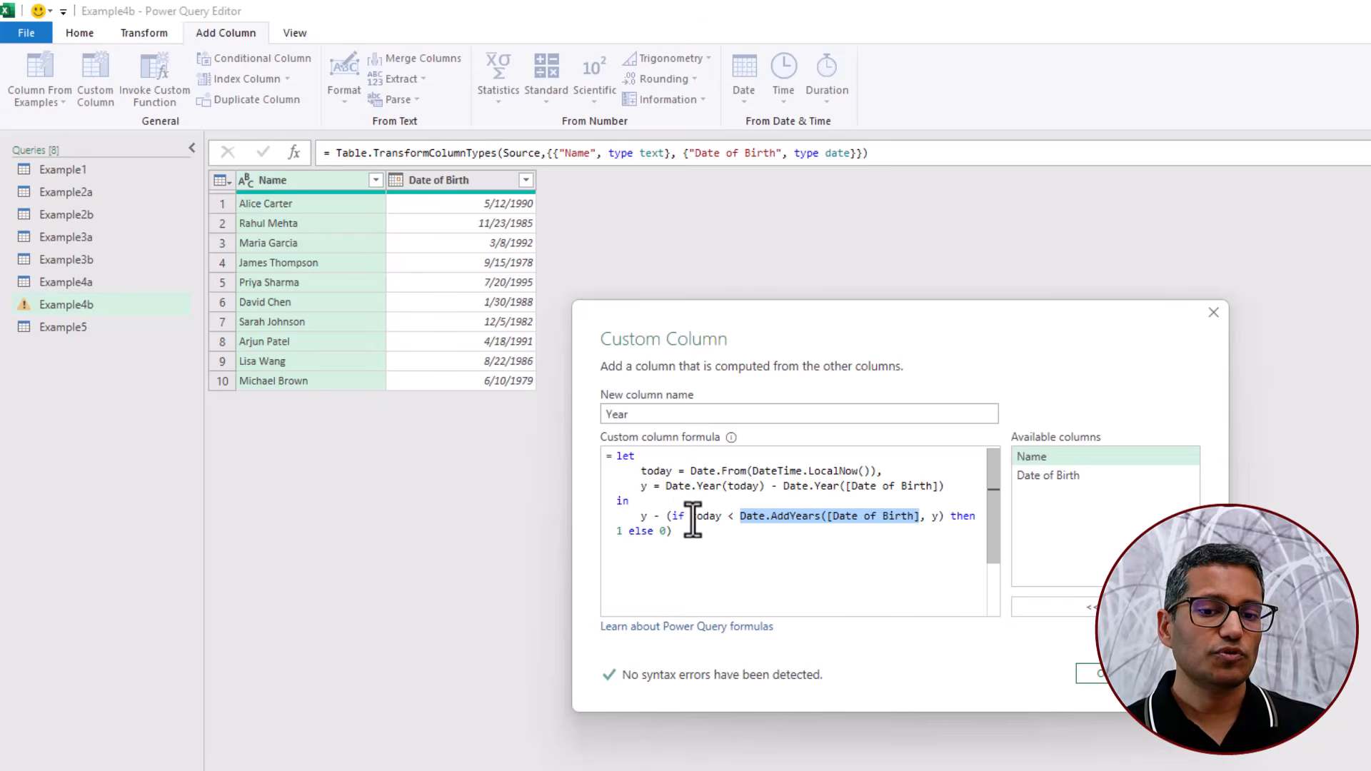
pyautogui.click(617, 531)
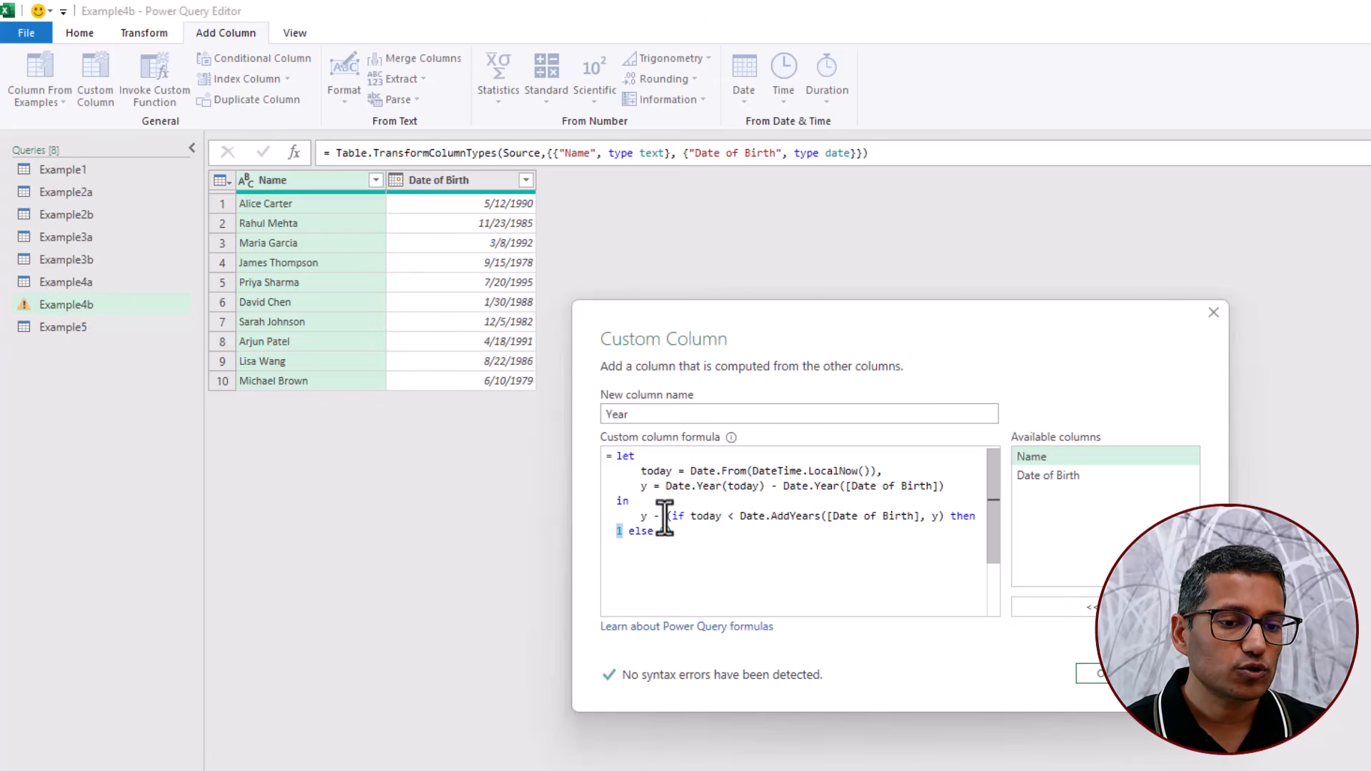
pyautogui.moveTo(667, 516)
pyautogui.mouseDown()
pyautogui.moveTo(661, 526)
pyautogui.moveTo(680, 532)
pyautogui.mouseUp()
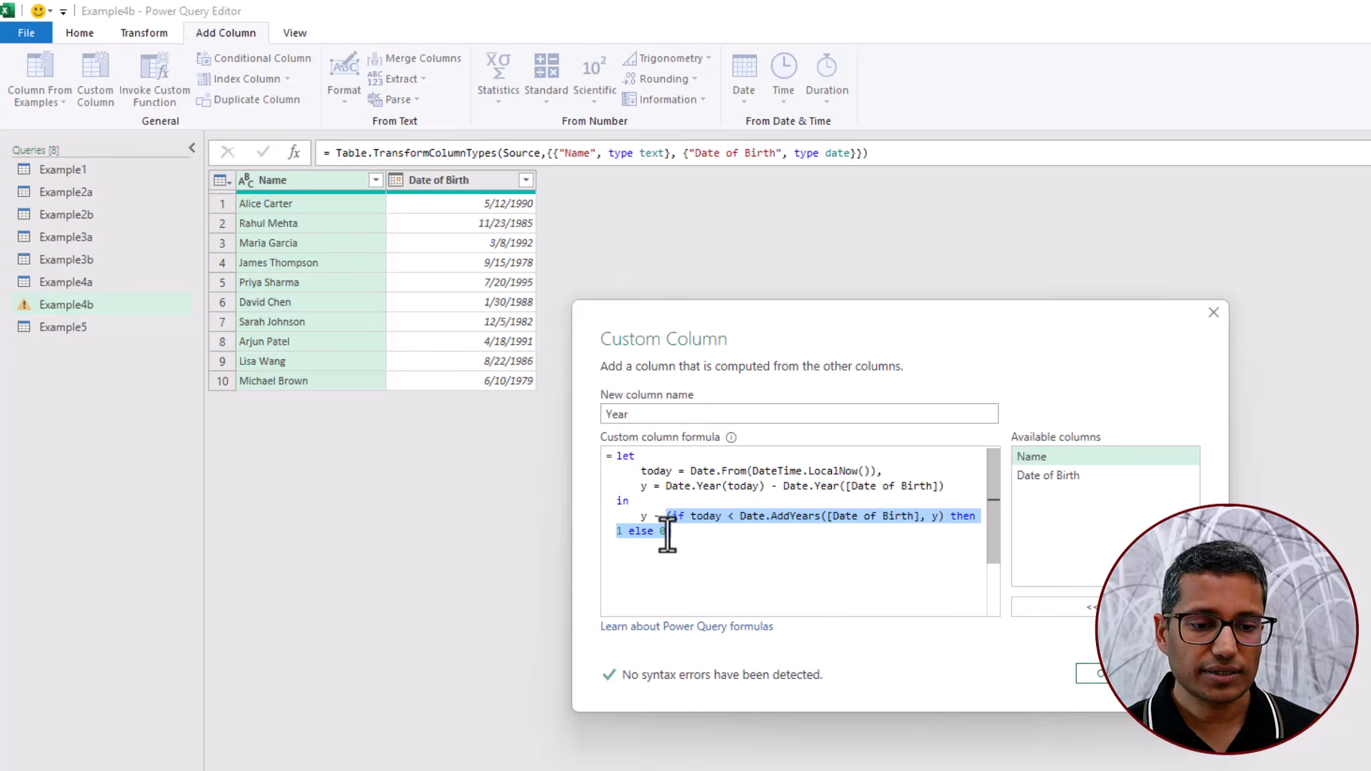
# - Apply the Year column and compare the birth dates in the third and fifth rows with their years
pyautogui.click(1082, 675)
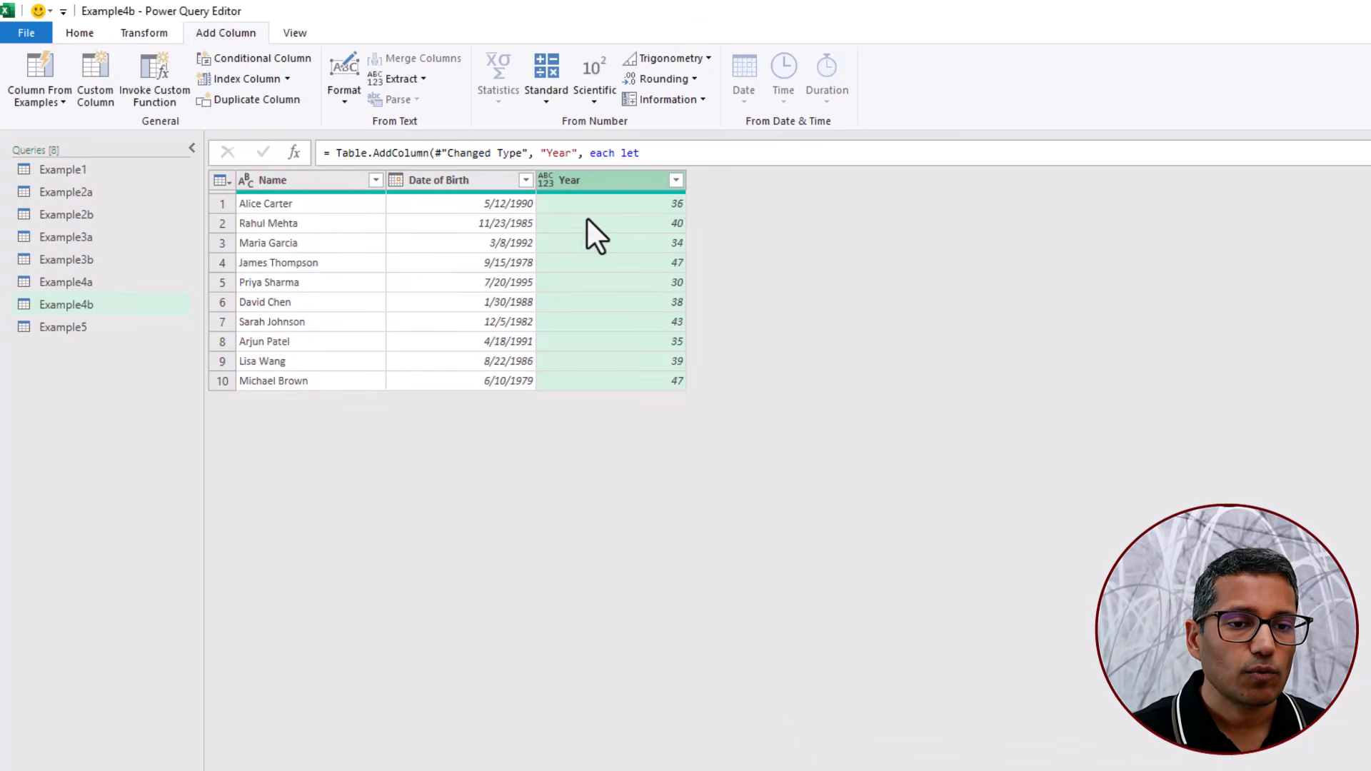
pyautogui.click(601, 243)
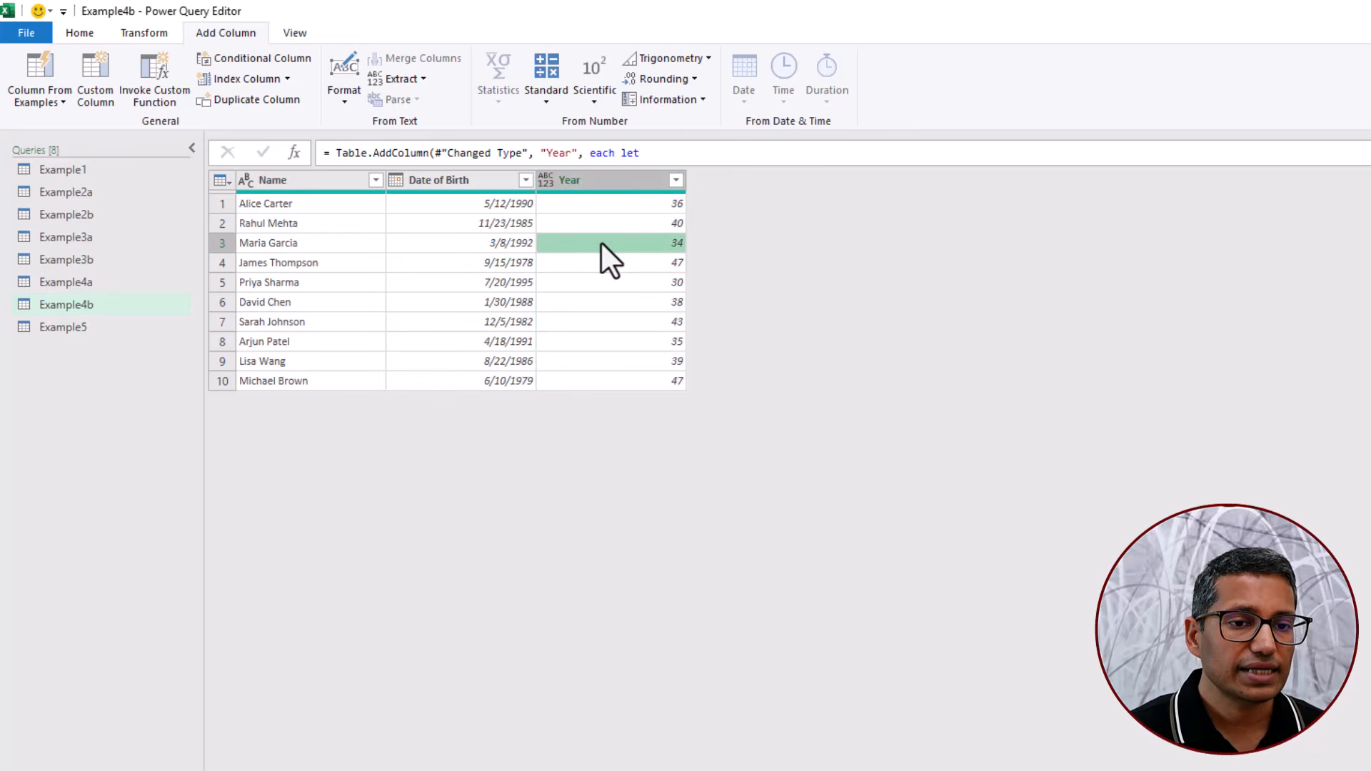
pyautogui.click(500, 244)
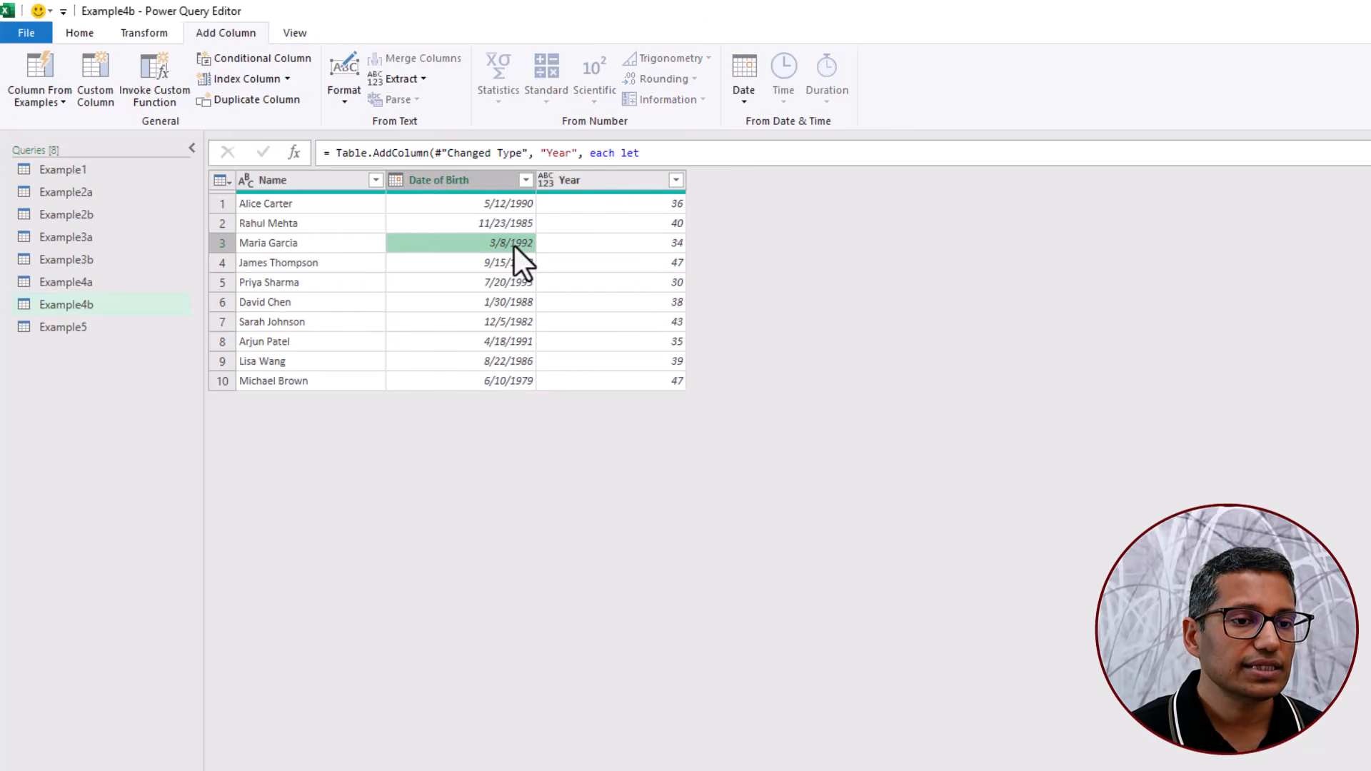
pyautogui.click(504, 283)
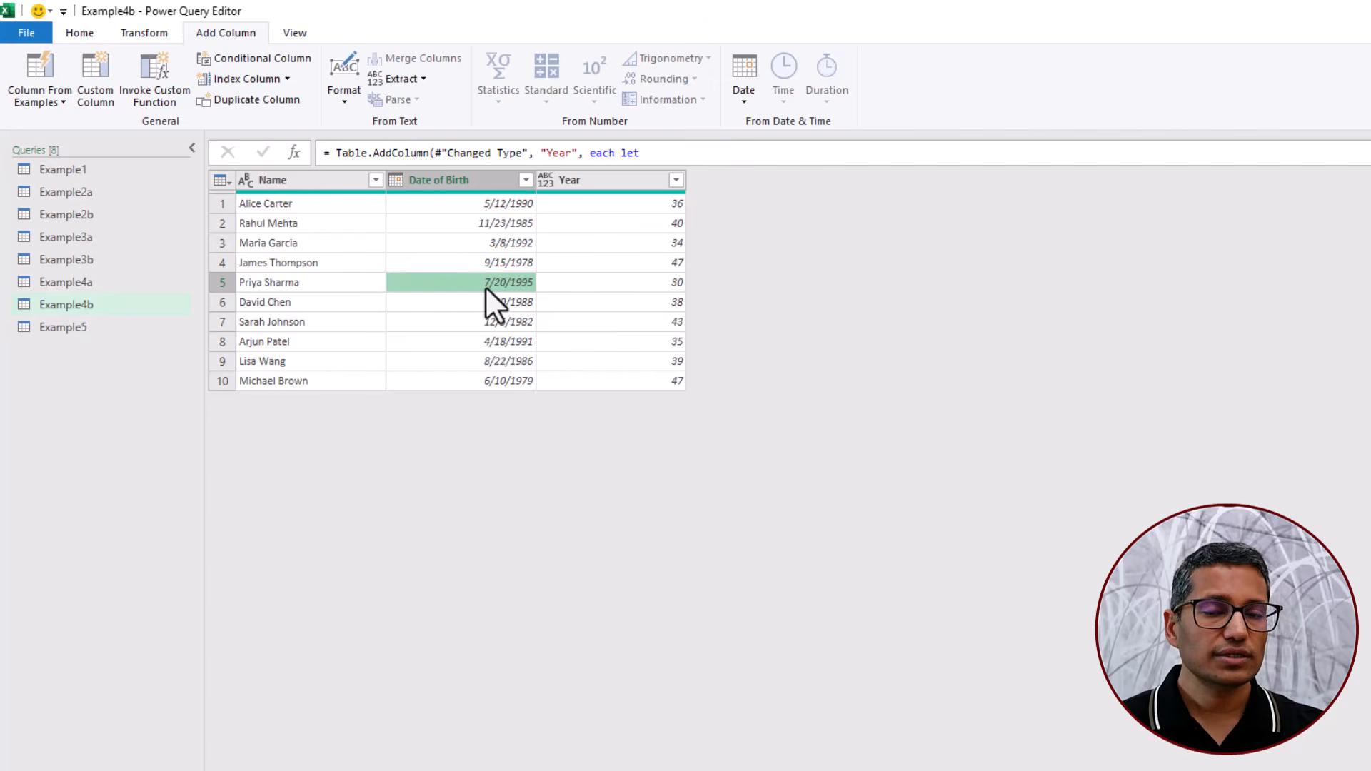
pyautogui.click(586, 284)
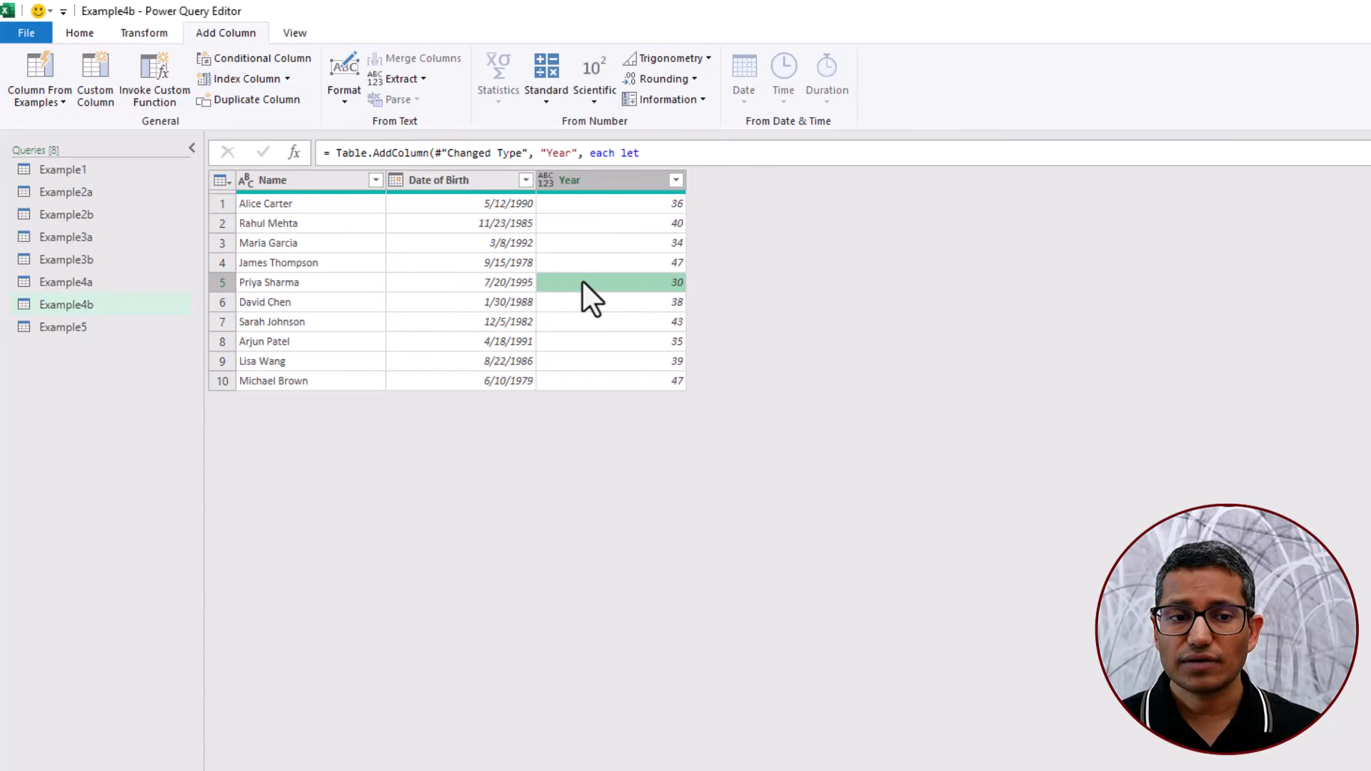
# - Compare the fifth row's year value in Example4a with the one in Example4b
pyautogui.click(96, 284)
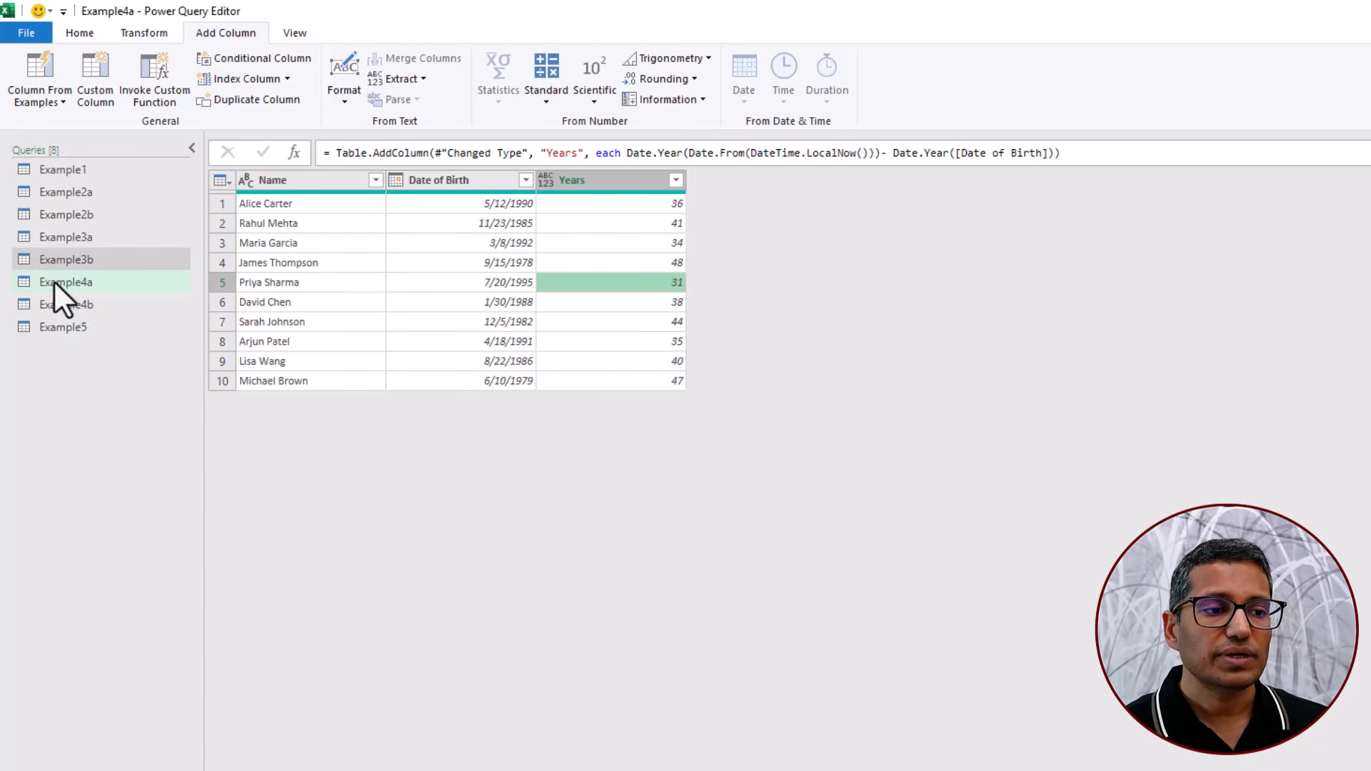
pyautogui.click(67, 300)
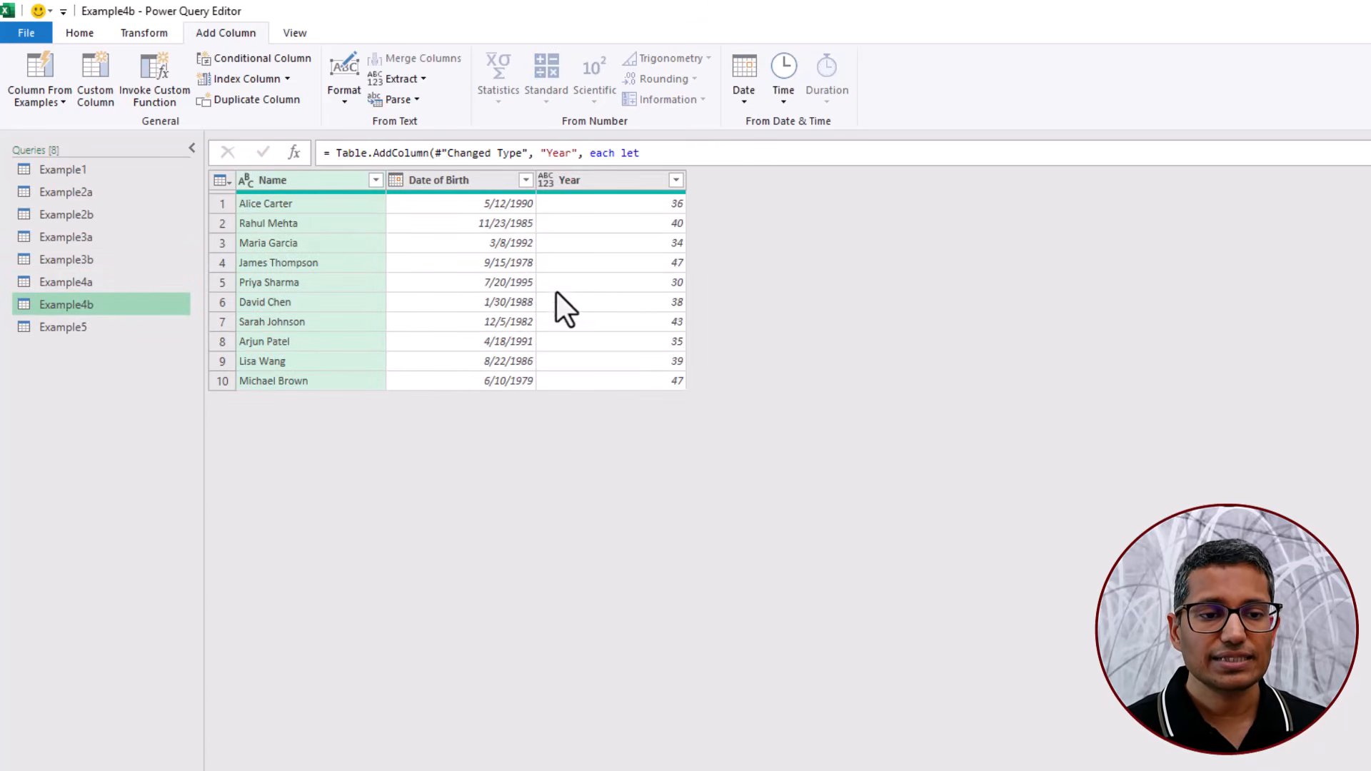
pyautogui.click(606, 285)
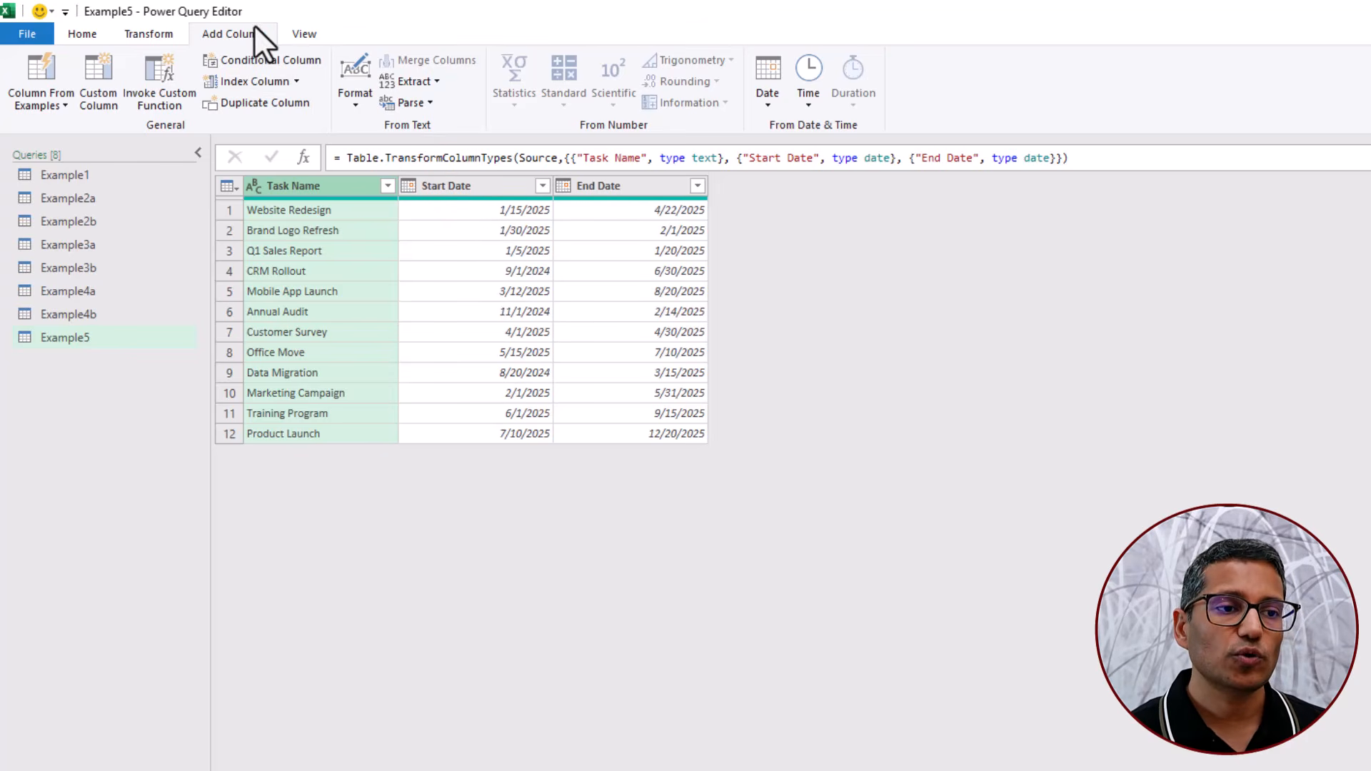
# - In Example5, enter the custom column formula List.Count(List.Select(List.Dates([Start Date], Duration.Days([End Date] - [Start Date]) + 1, #duration(1, 0, 0, 0)), each Date.DayOfWeek(_, Day.Monday) < 5))
pyautogui.click(98, 88)
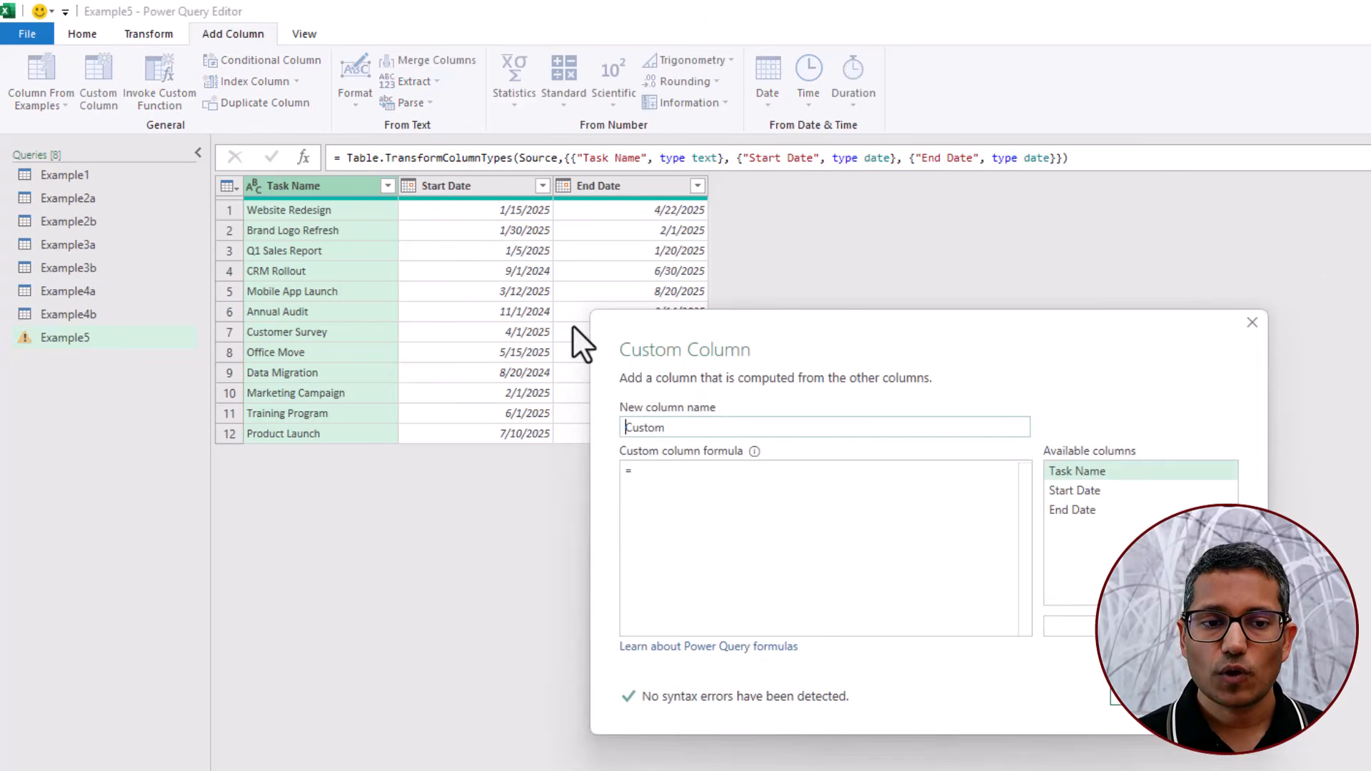
pyautogui.click(718, 473)
pyautogui.write('List.Count(       List.Select(           List.Dates(               [Start Date],               Duration.Days([End Date] - [Start Date]) + 1,               #duration(1, 0, 0, 0)           ),           each Date.DayOfWeek(_, Day.Monday) < 5       )   )')
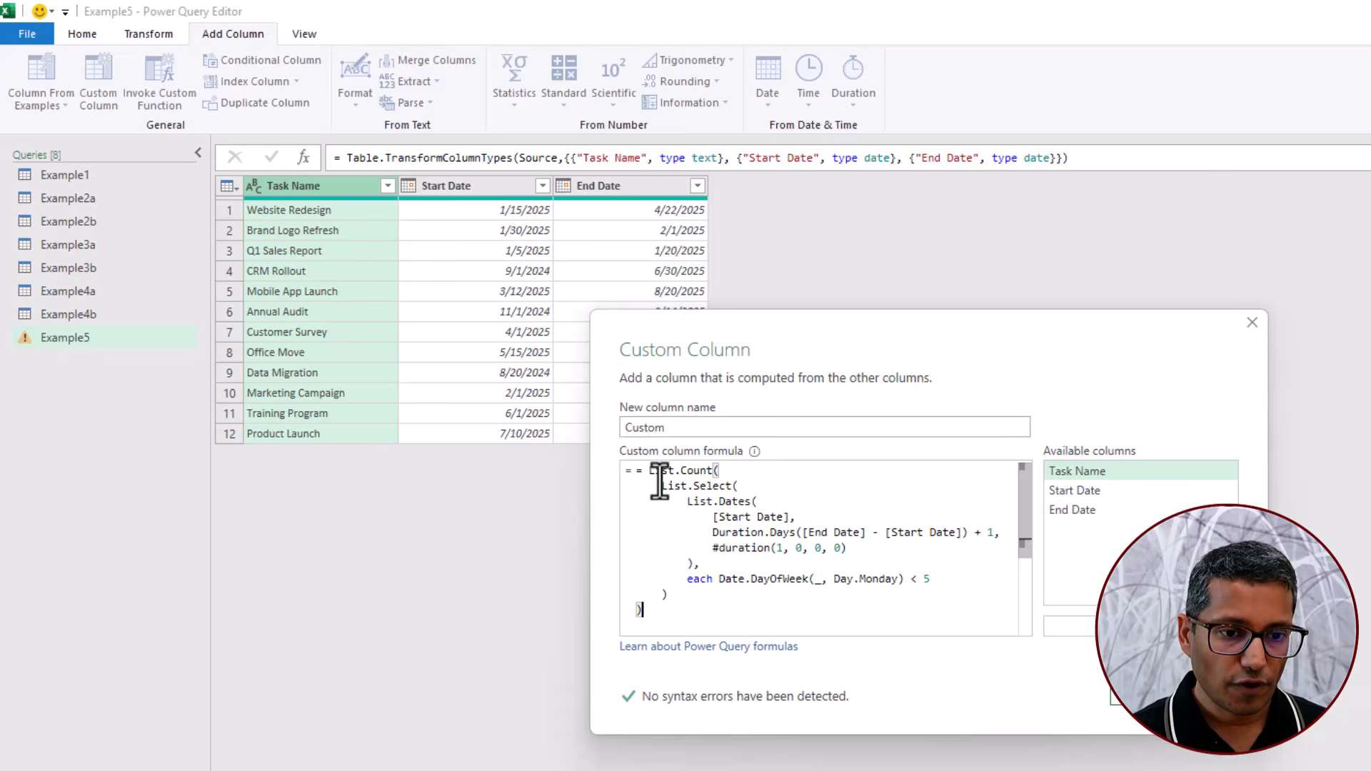
pyautogui.click(640, 470)
pyautogui.press('BackSpace')
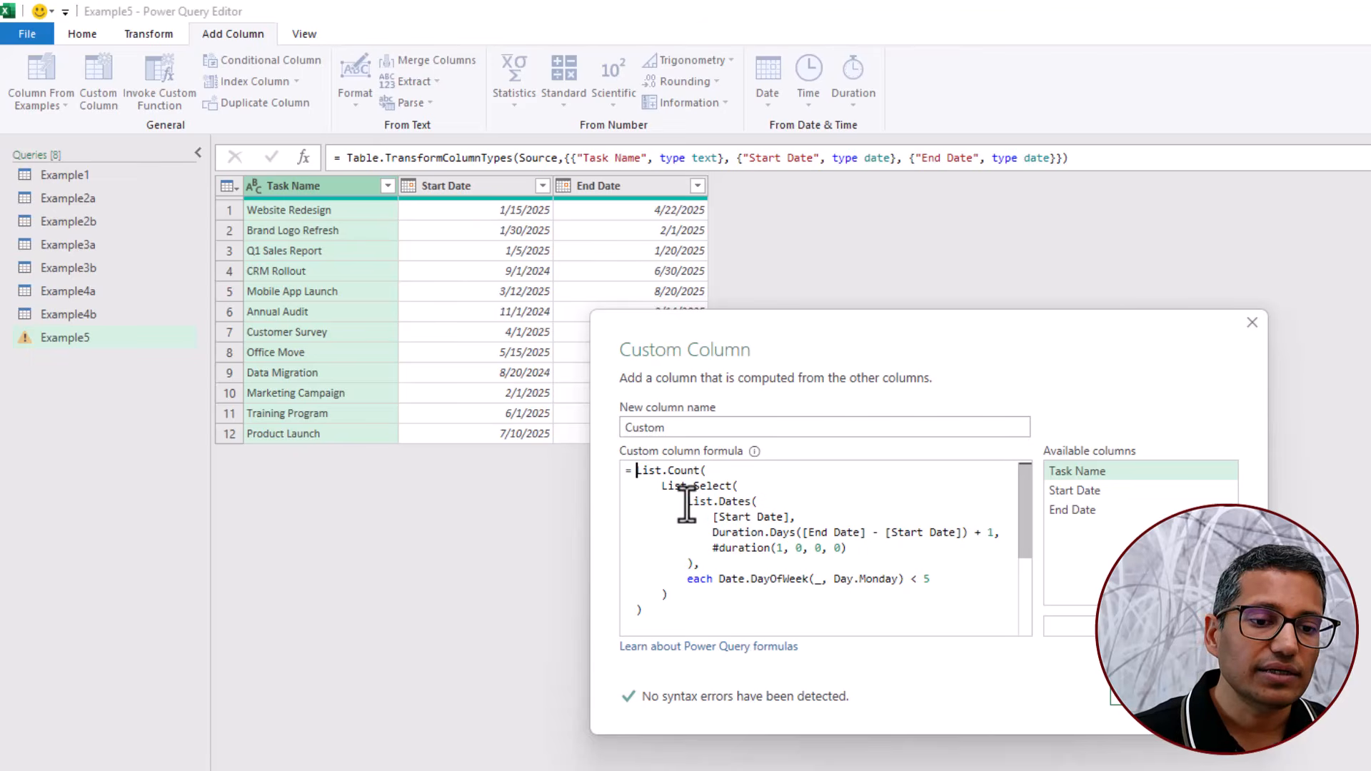
# - Examine the List.Dates part of the formula: its [Start Date] start, Duration.Days([End Date] - [Start Date]) + 1 count and #duration(1, 0, 0, 0) step
pyautogui.moveTo(687, 500); pyautogui.dragTo(749, 500)
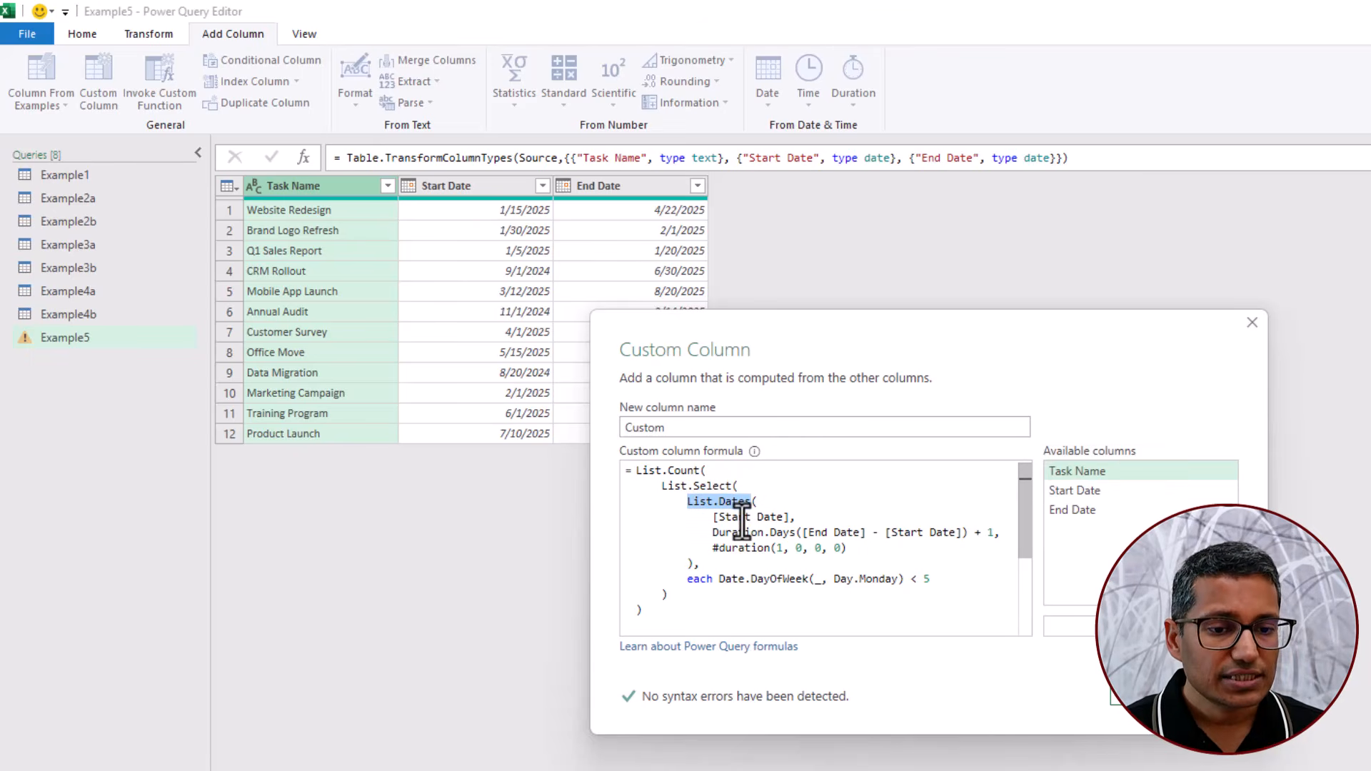
pyautogui.doubleClick(737, 517)
pyautogui.moveTo(711, 517); pyautogui.dragTo(995, 533)
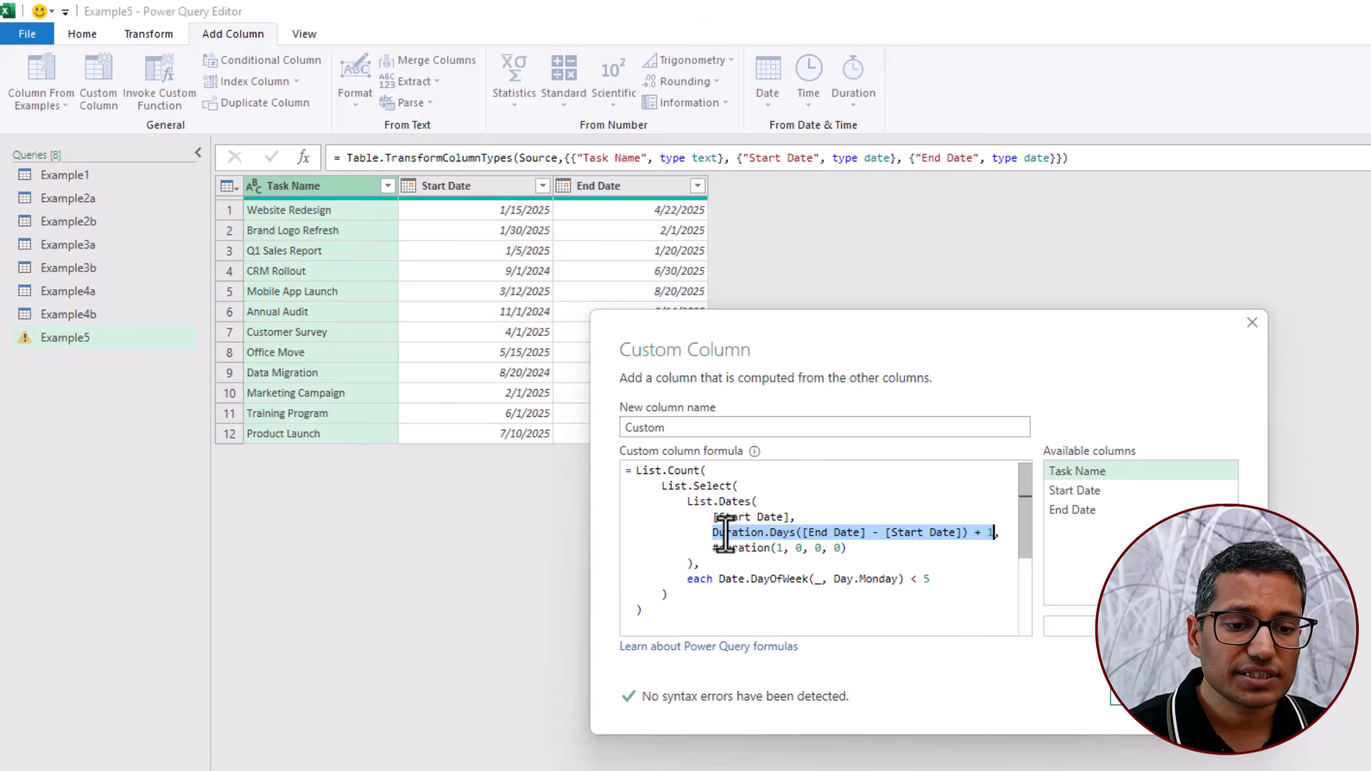
pyautogui.moveTo(712, 532); pyautogui.dragTo(968, 532)
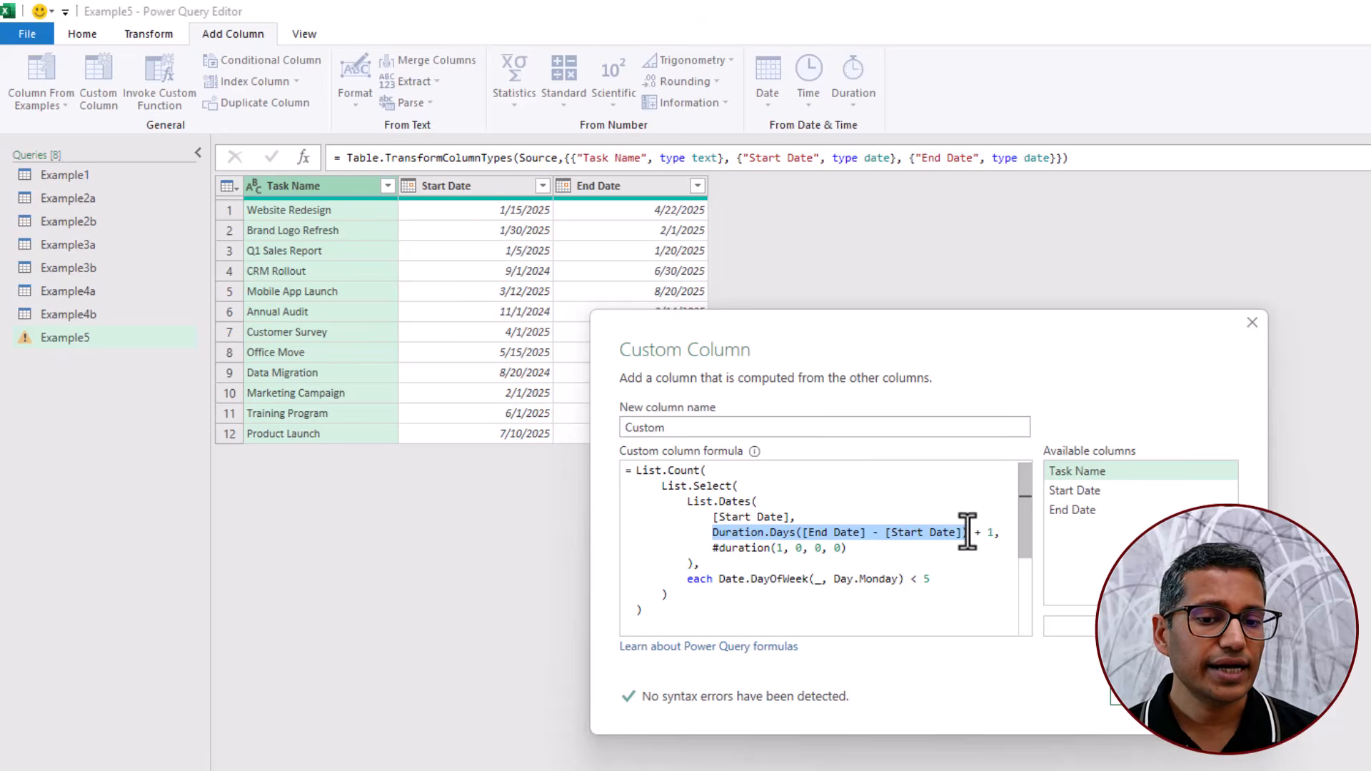
pyautogui.moveTo(968, 532); pyautogui.dragTo(716, 539)
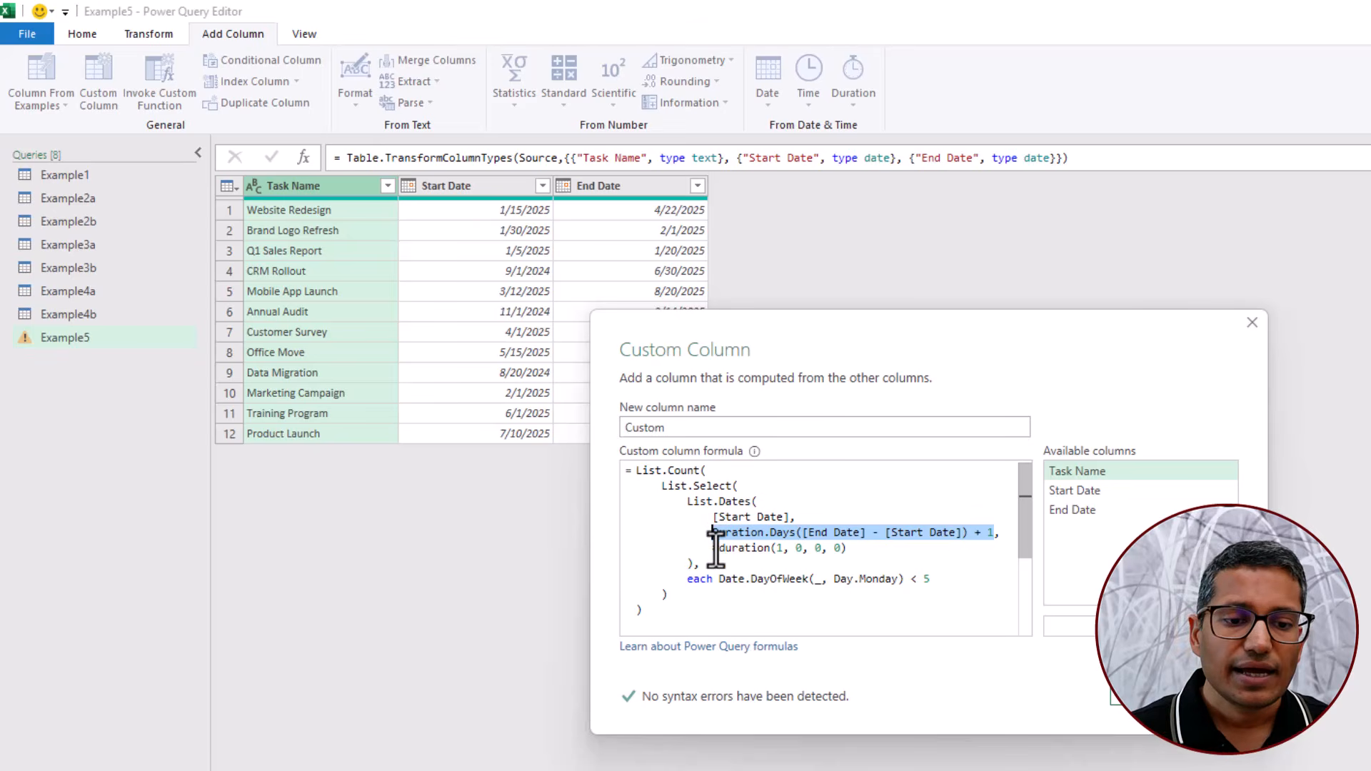
pyautogui.moveTo(714, 548); pyautogui.dragTo(845, 548)
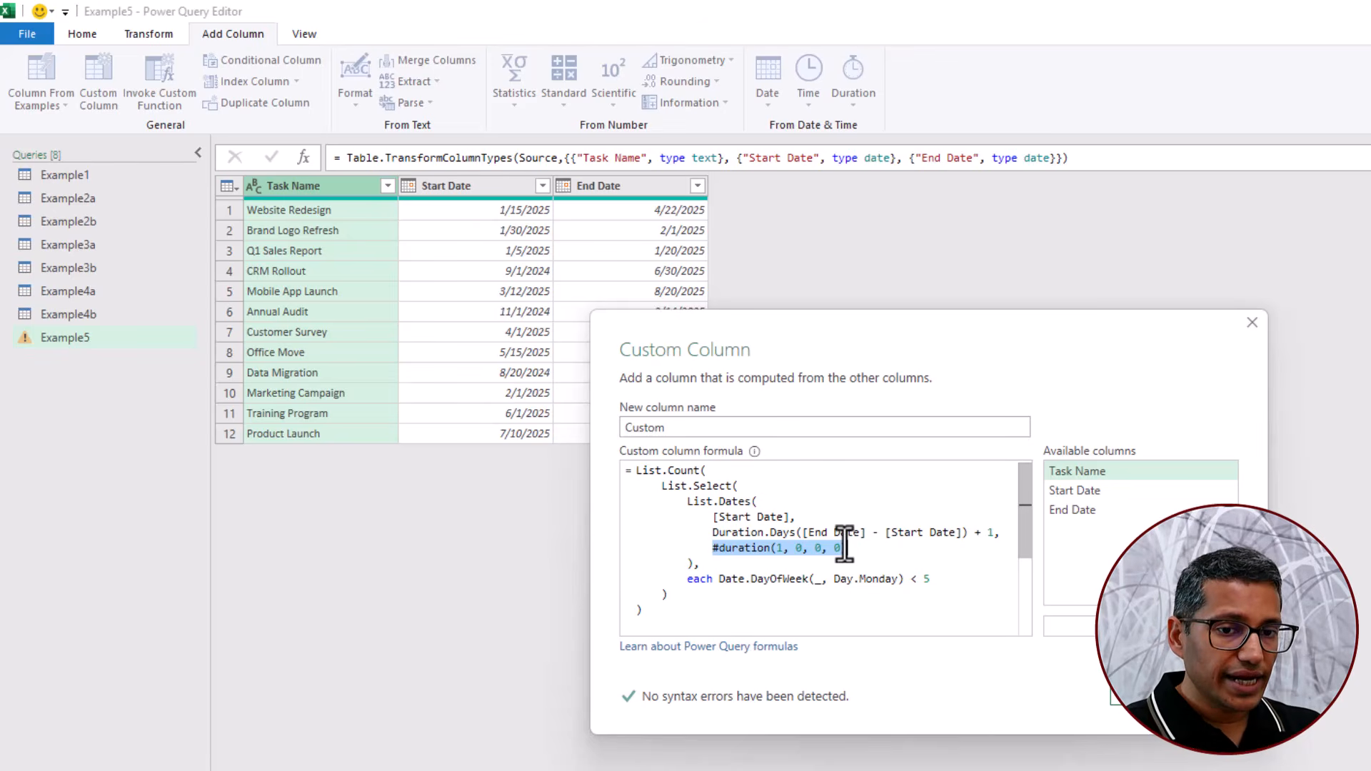
pyautogui.moveTo(845, 548); pyautogui.dragTo(848, 548)
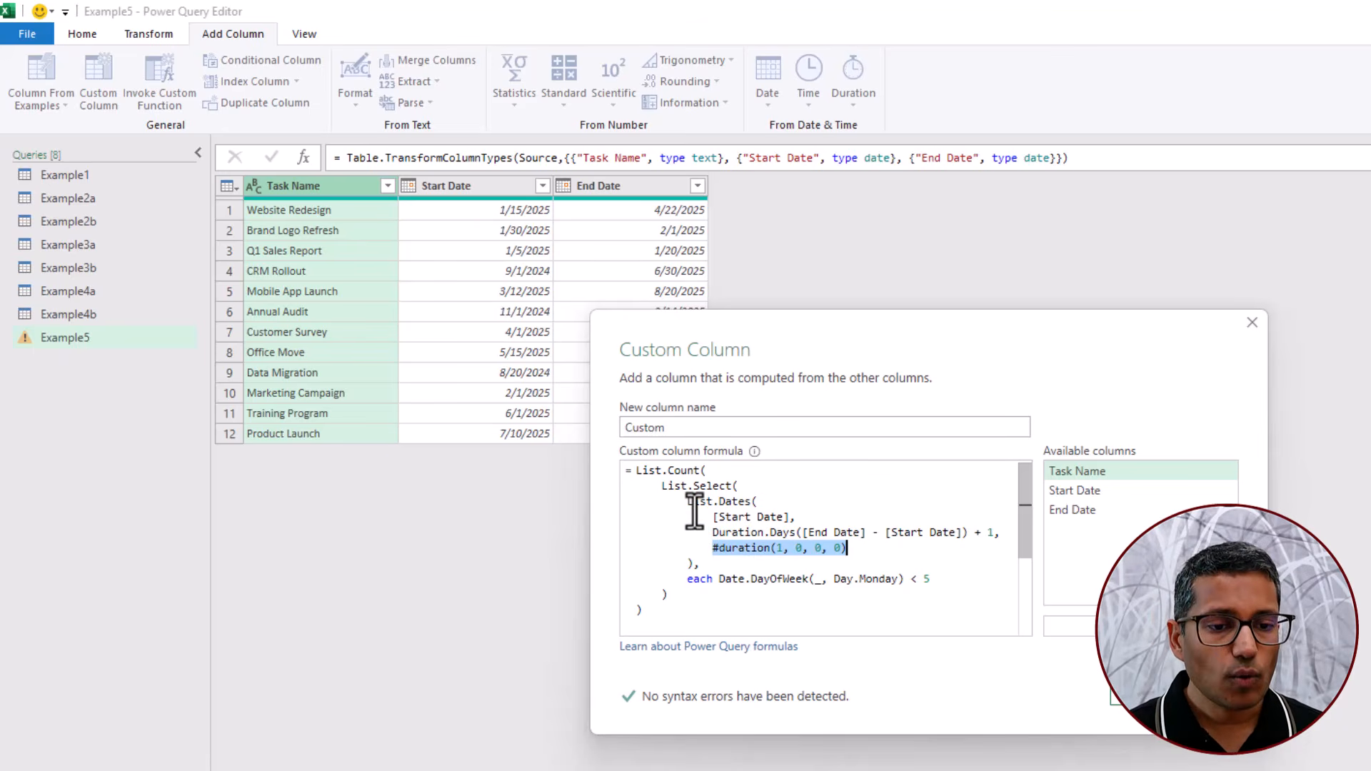
pyautogui.moveTo(687, 502); pyautogui.dragTo(703, 562)
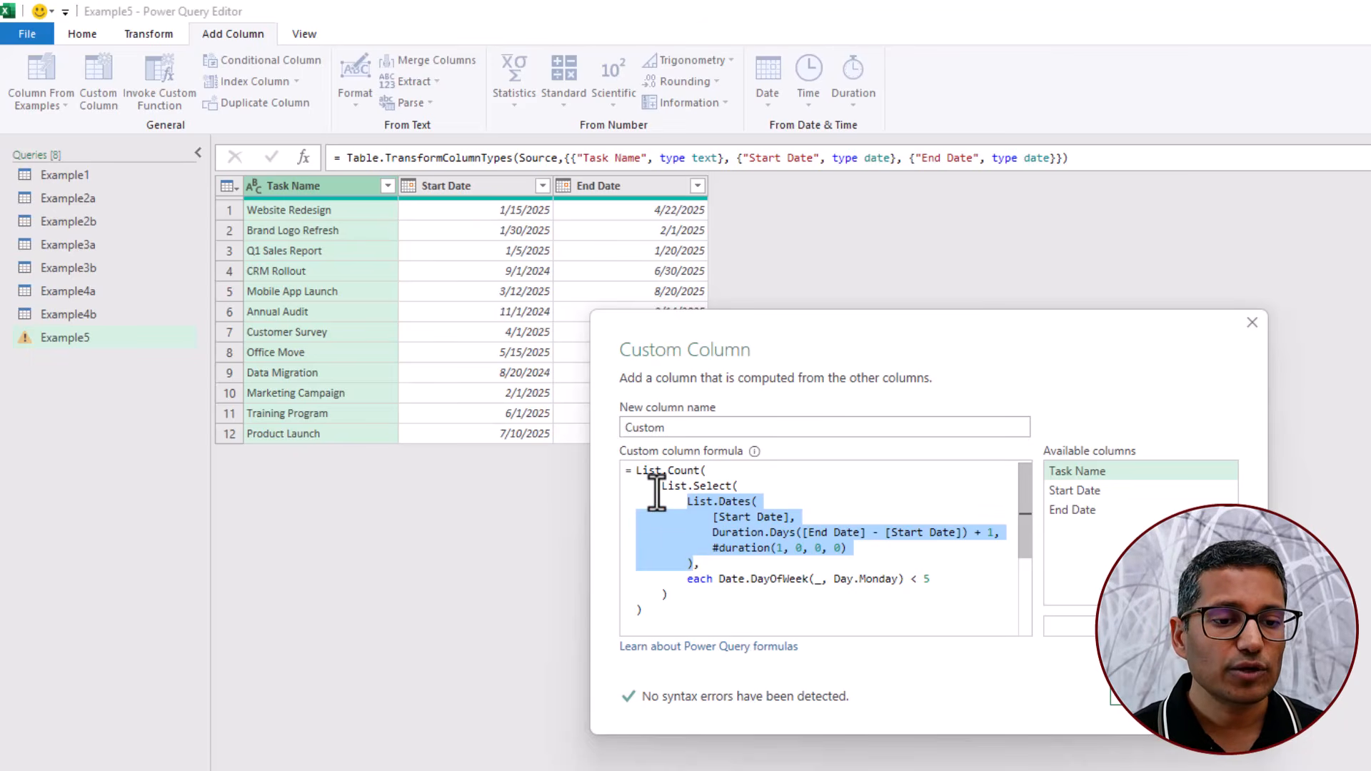
# - Examine the List.Select filter with its condition each Date.DayOfWeek(_, Day.Monday) < 5 and the List.Count function wrapped around it
pyautogui.moveTo(661, 486); pyautogui.dragTo(732, 482)
pyautogui.moveTo(730, 475)
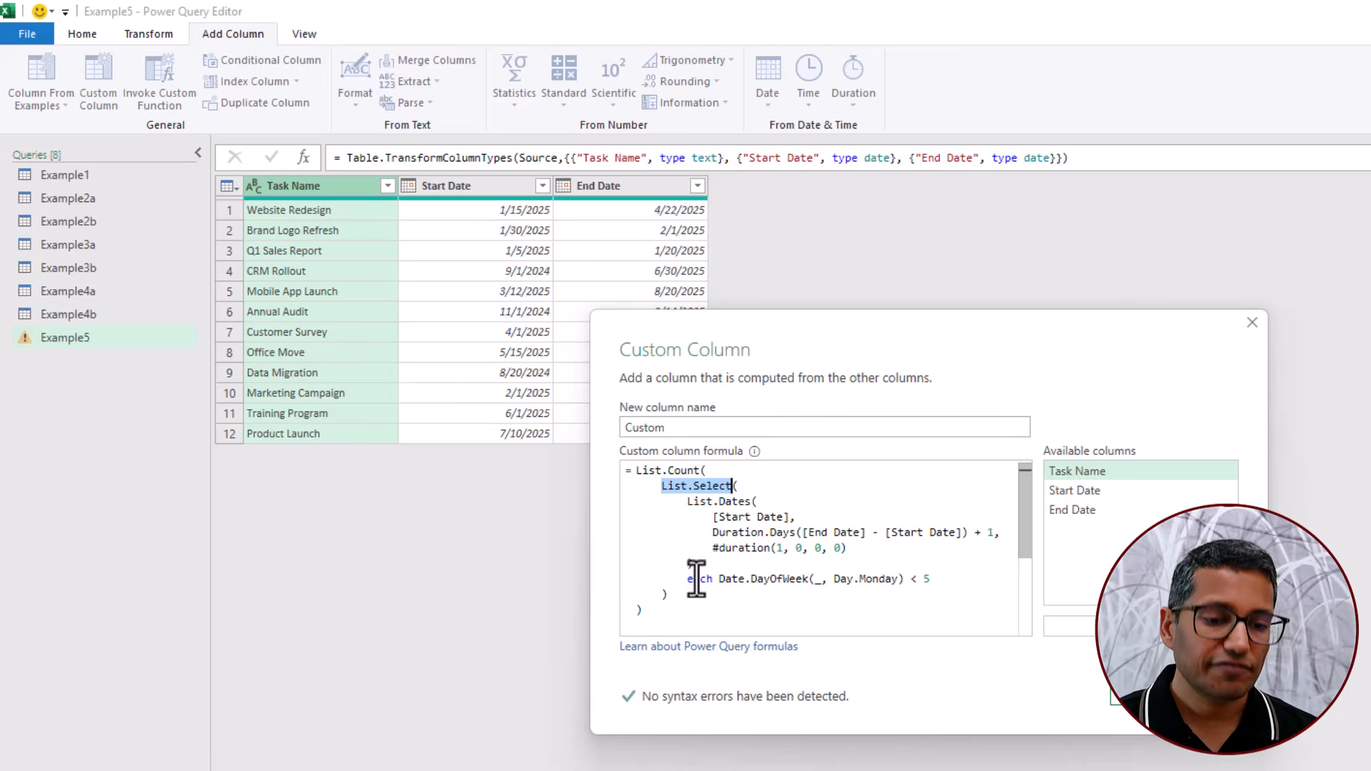
pyautogui.moveTo(687, 579); pyautogui.dragTo(933, 579)
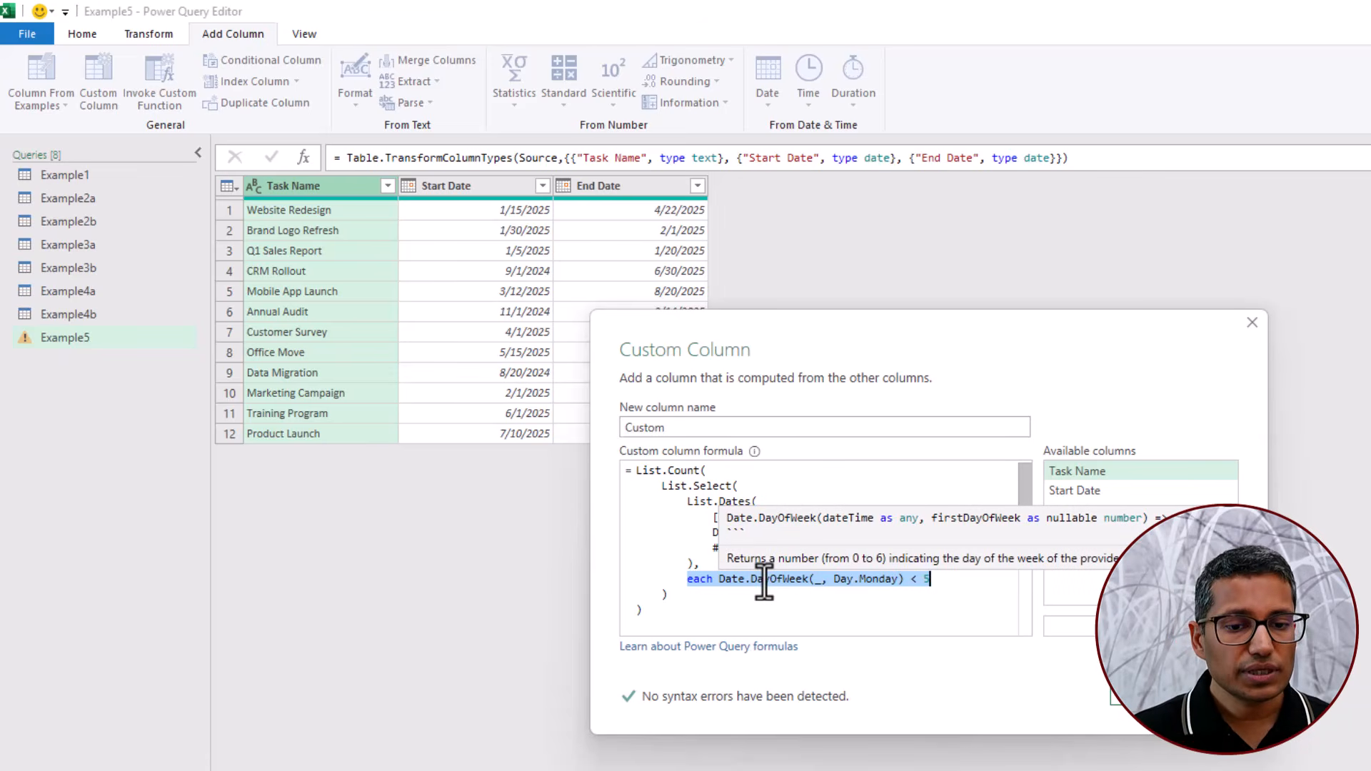
pyautogui.click(819, 579)
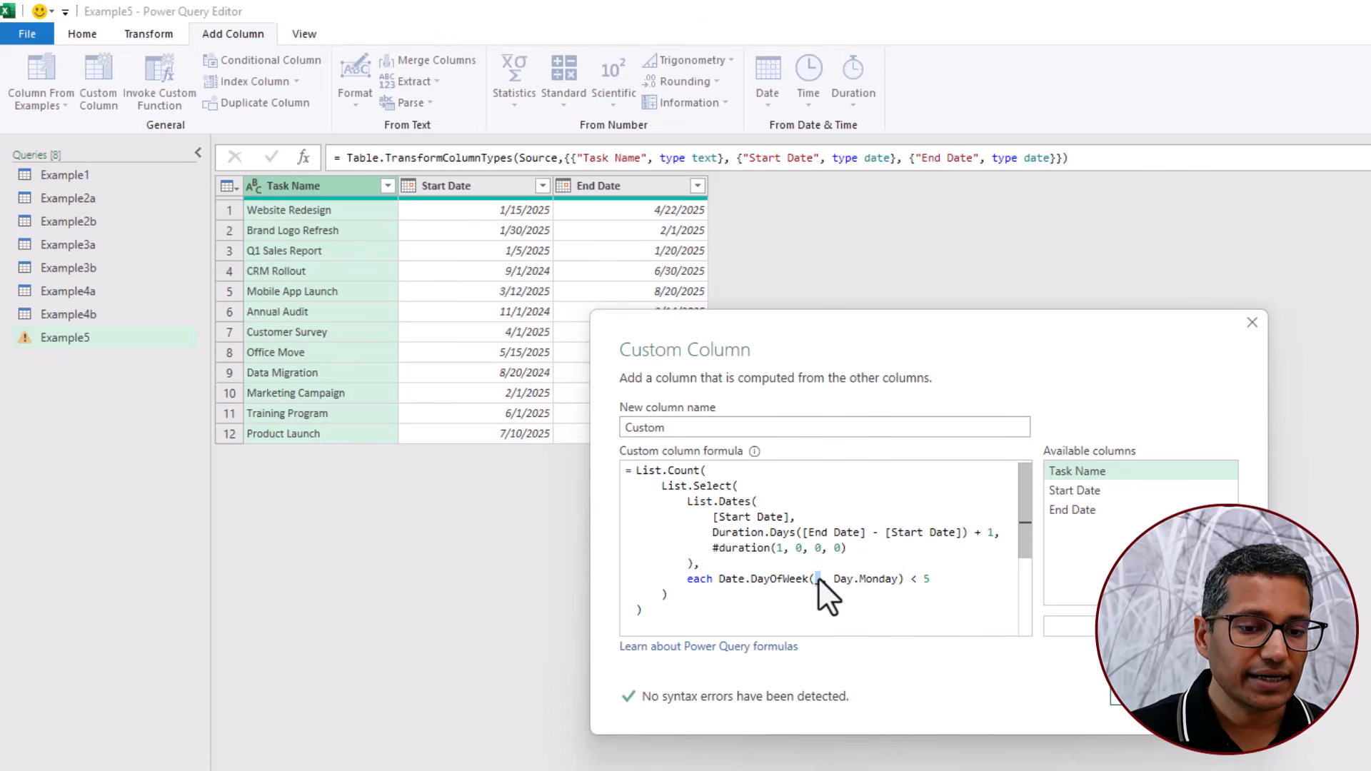
pyautogui.doubleClick(819, 579)
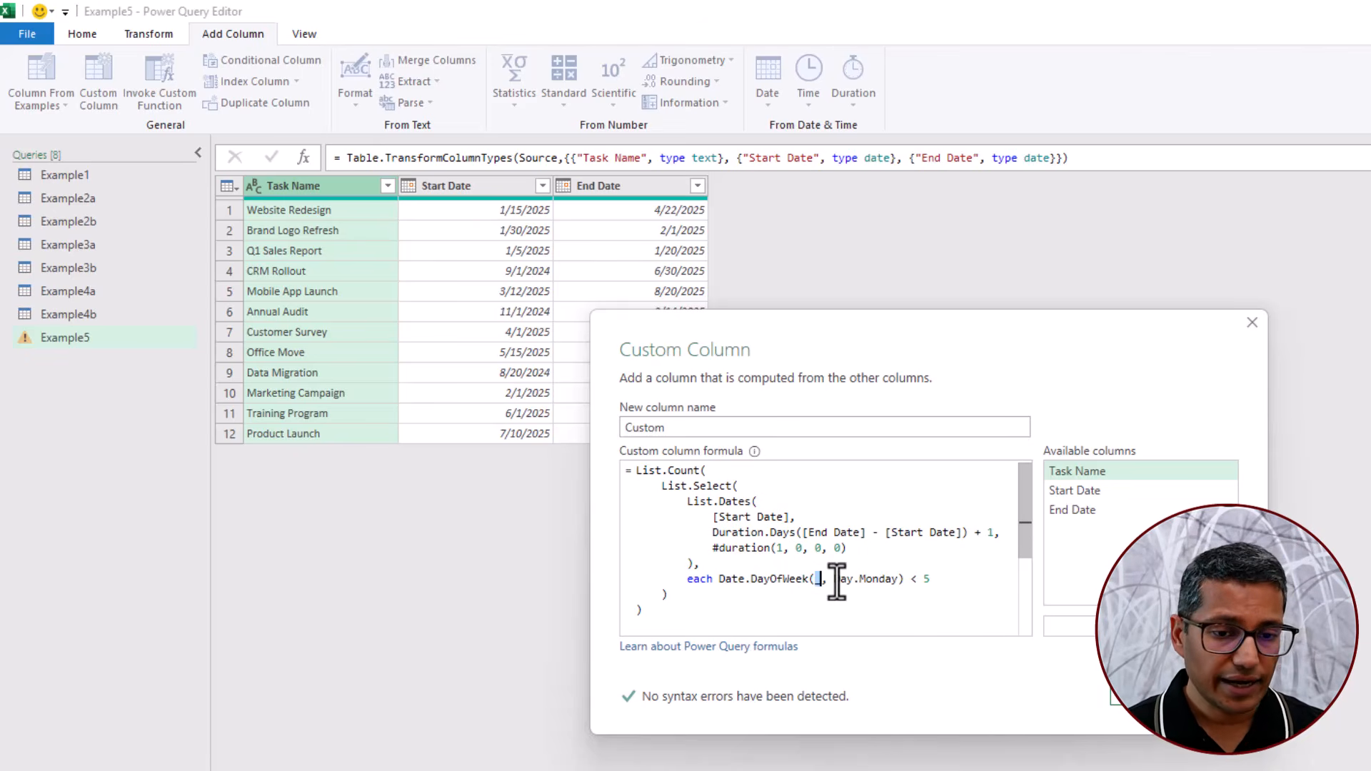
pyautogui.moveTo(834, 579); pyautogui.dragTo(897, 578)
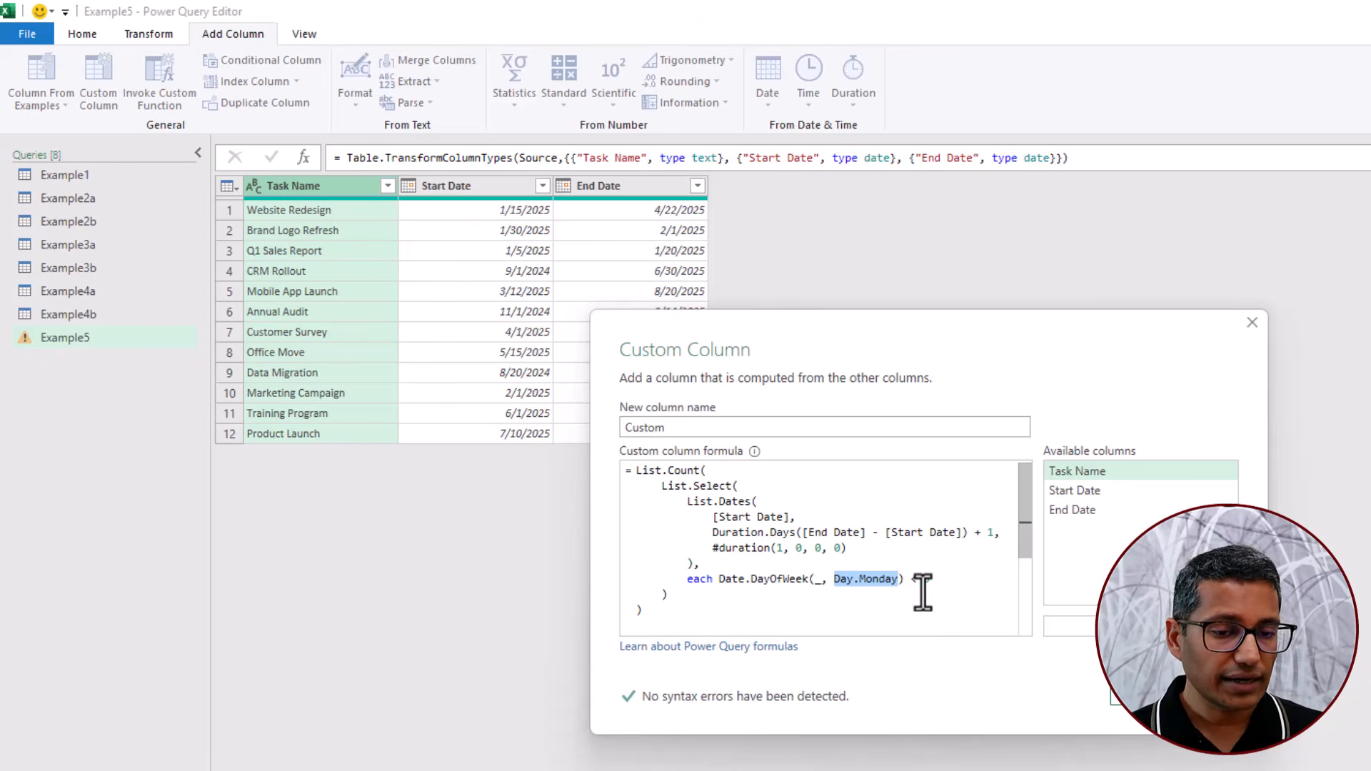
pyautogui.moveTo(687, 578); pyautogui.dragTo(927, 576)
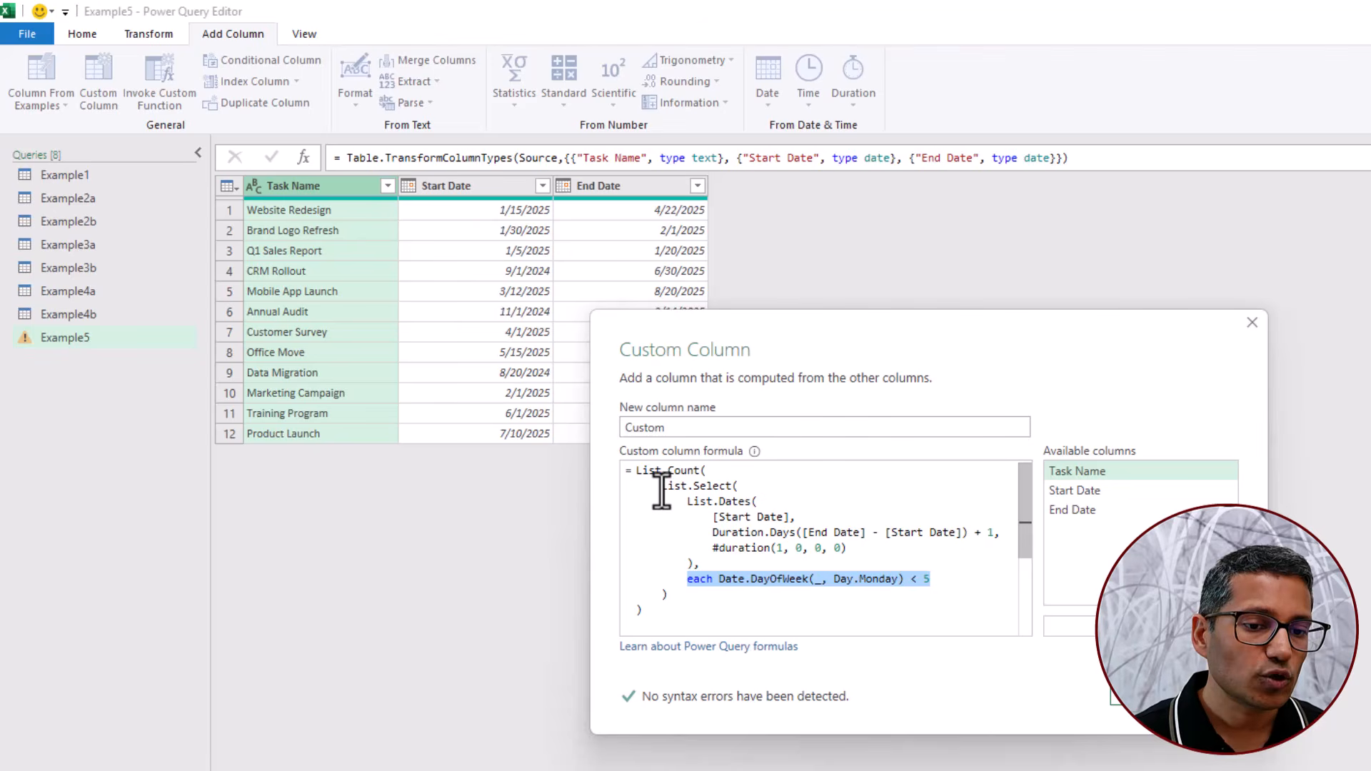
pyautogui.moveTo(661, 487); pyautogui.dragTo(668, 595)
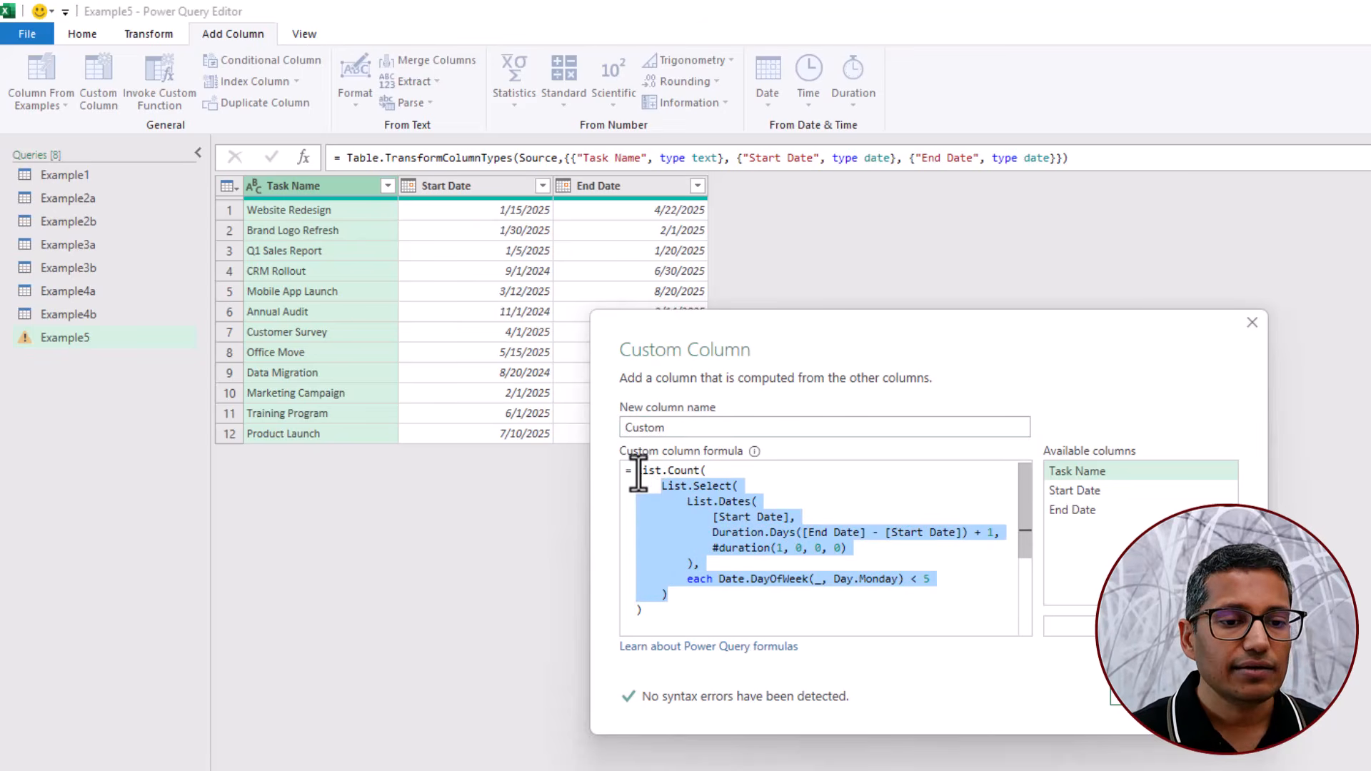
pyautogui.moveTo(635, 470); pyautogui.dragTo(699, 471)
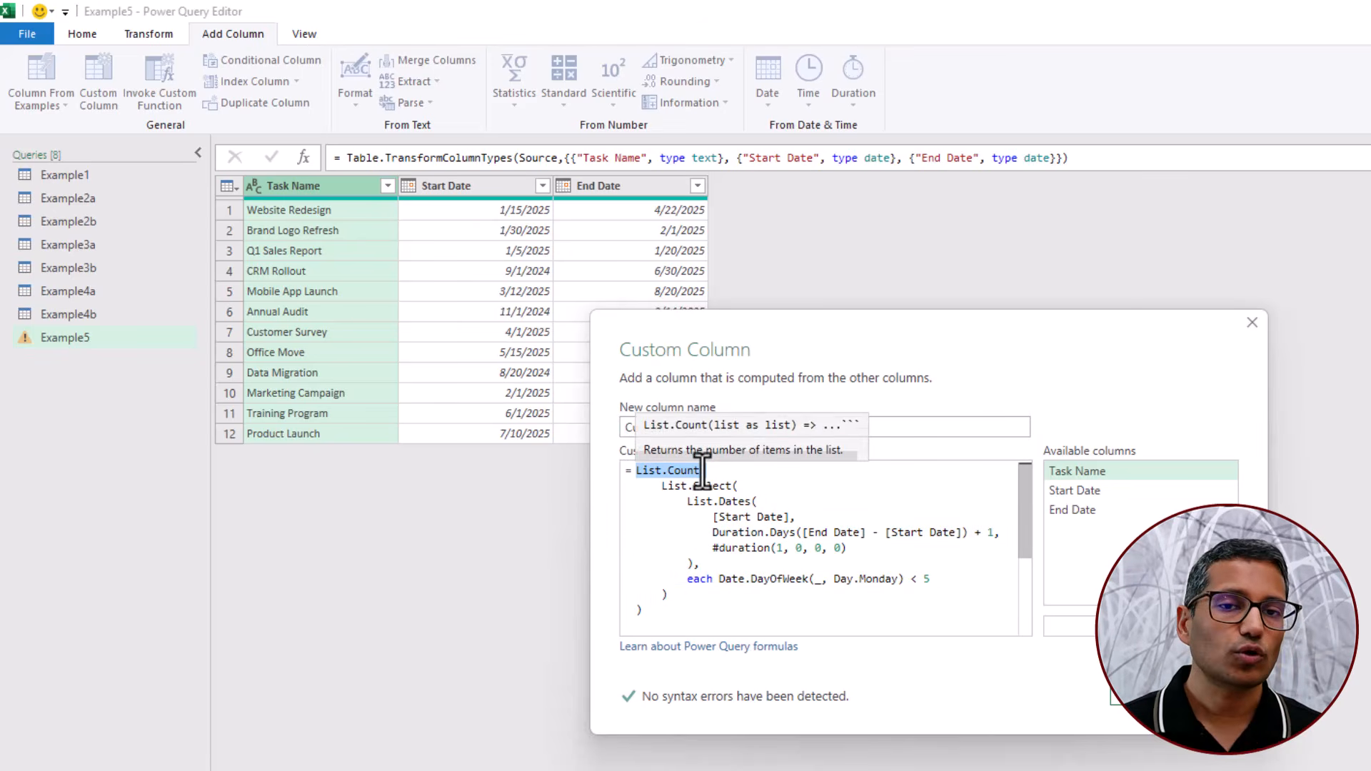
# - Apply the custom column to Example5 and check the weekday counts for Website Redesign and Brand Logo Refresh
pyautogui.click(1117, 690)
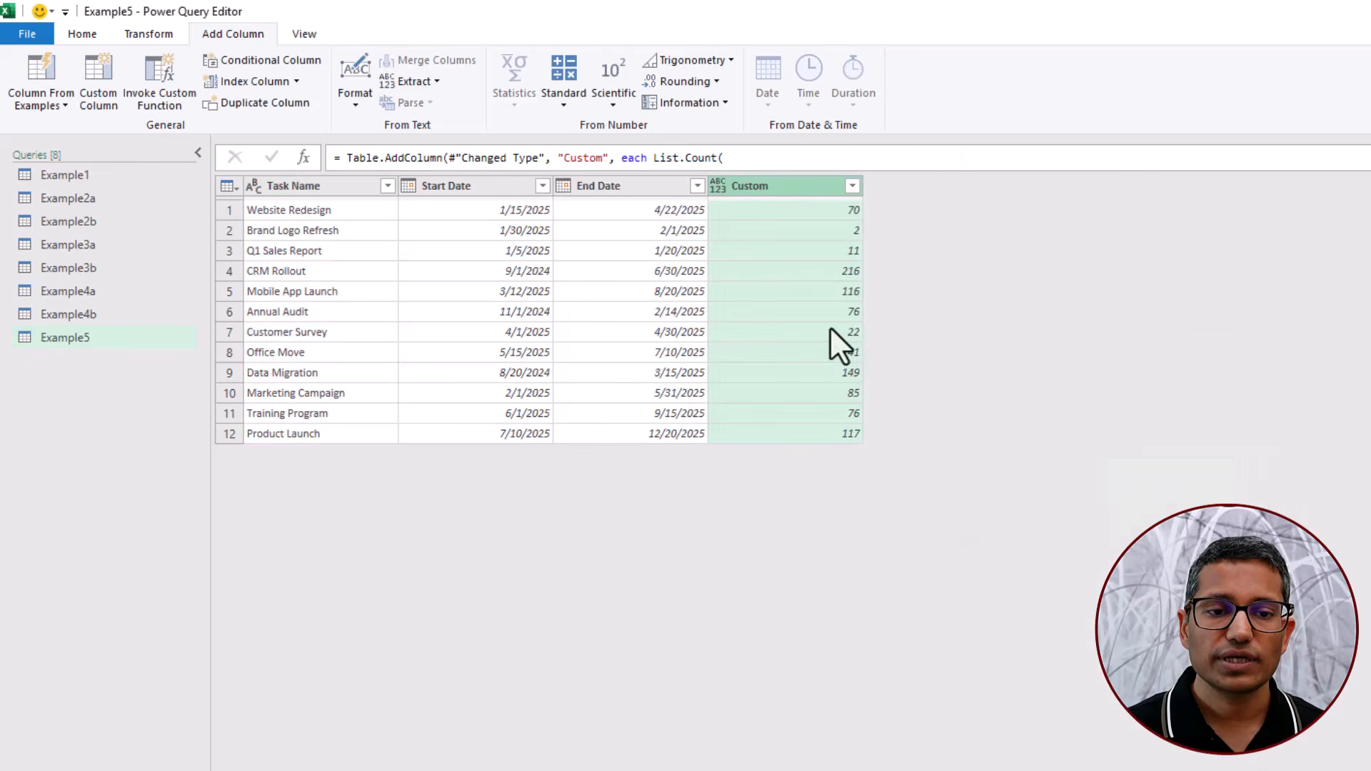
pyautogui.click(787, 209)
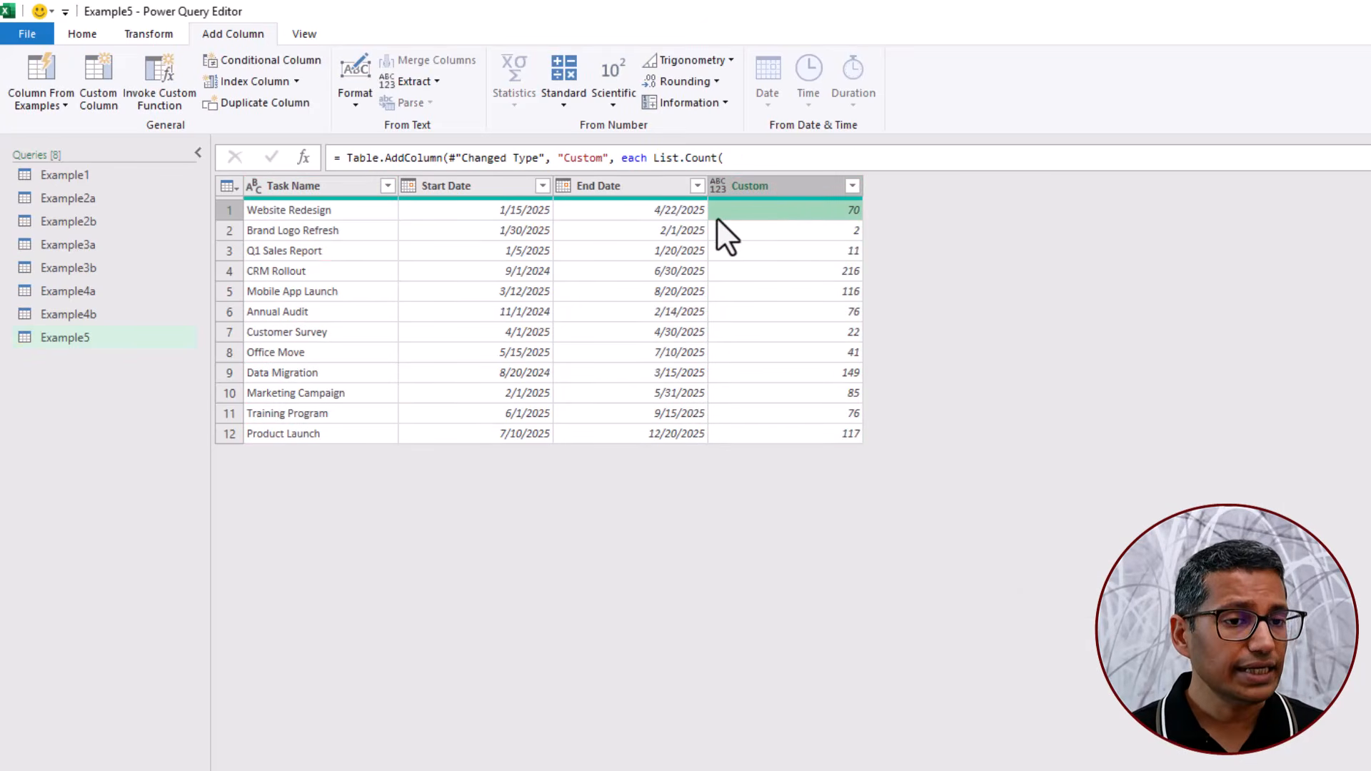
pyautogui.click(821, 233)
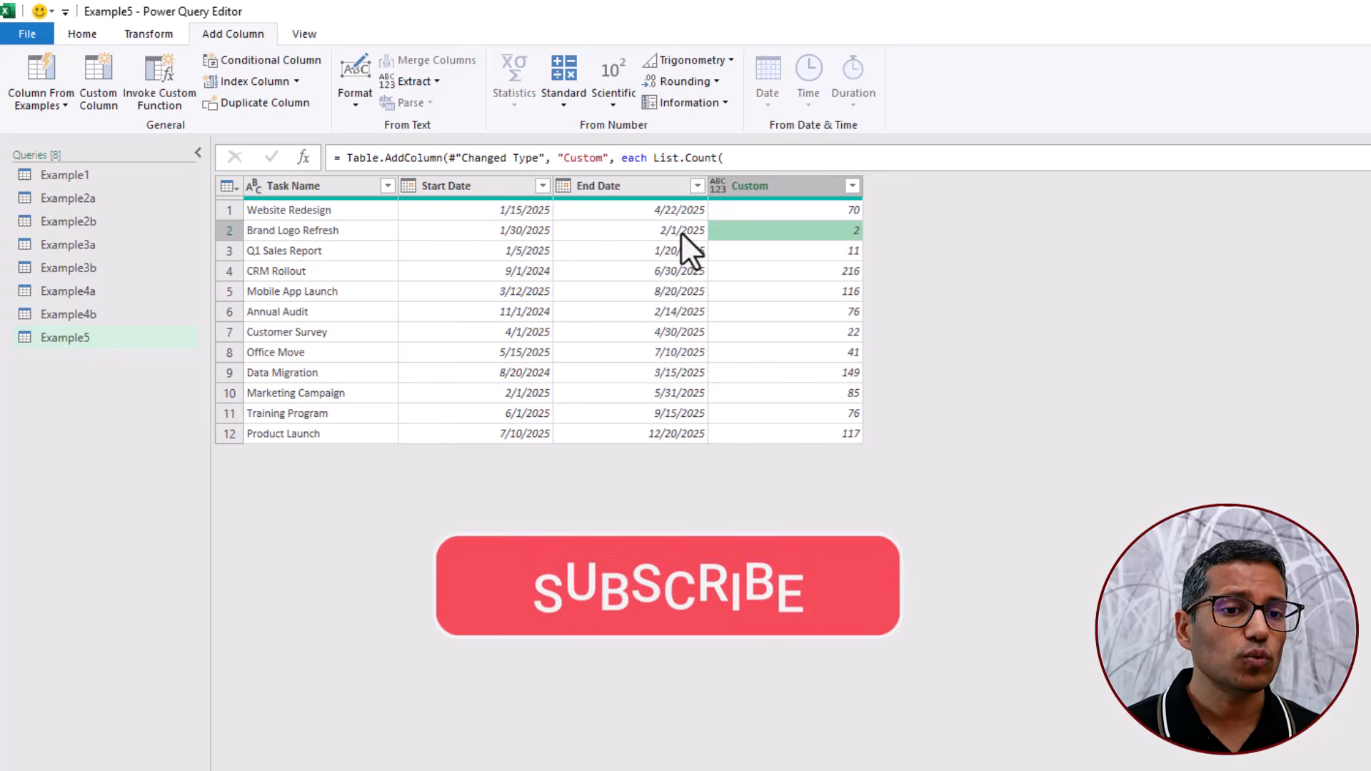